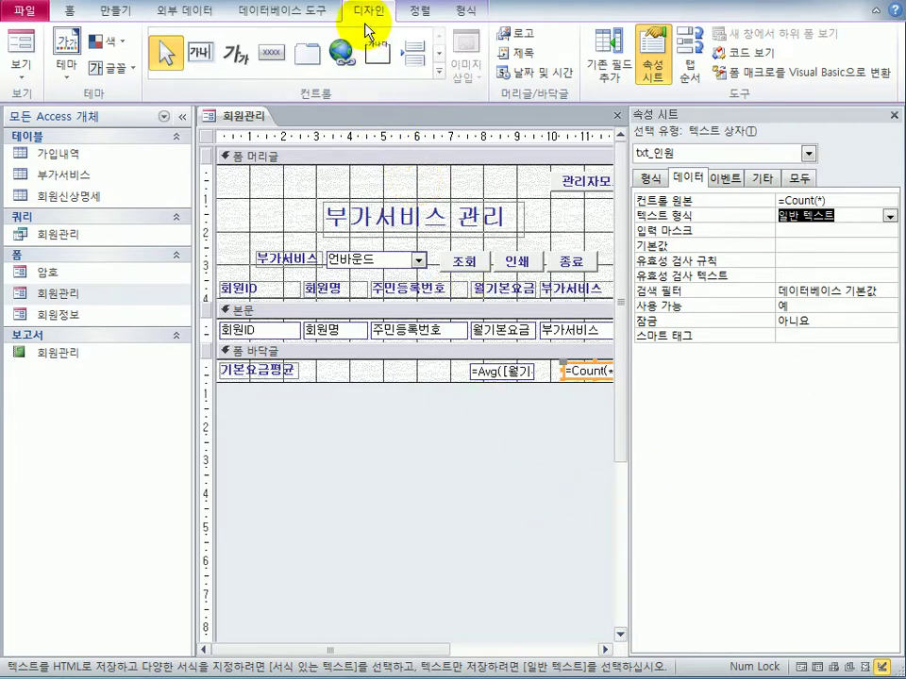
# Set the form header's tab order to cmd_관리자, cmd_부가서비스, cmd_조회, cmd_인쇄, cmd_종료.
pyautogui.click(690, 83)
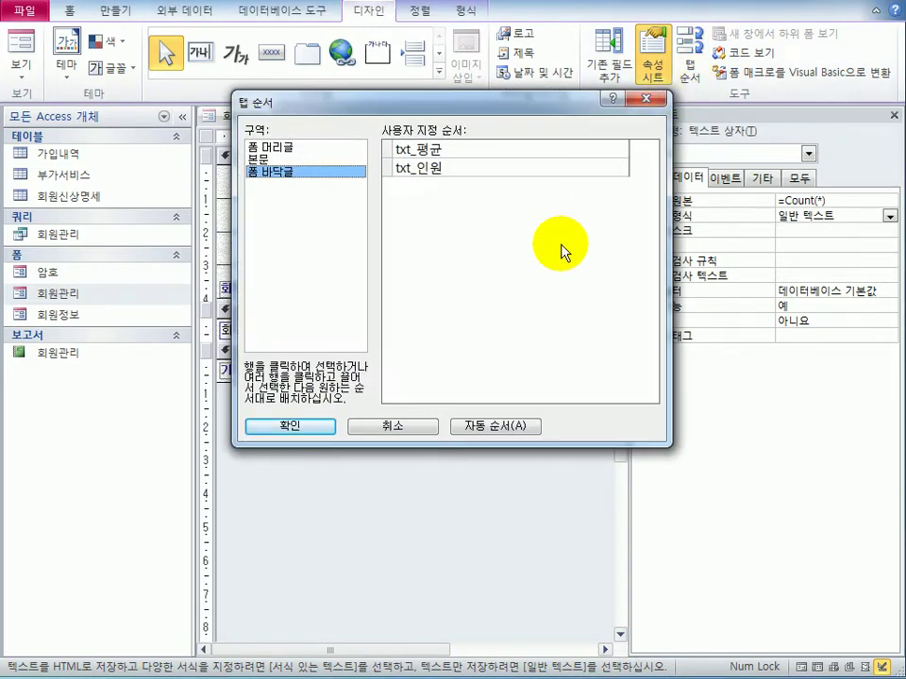
pyautogui.click(319, 148)
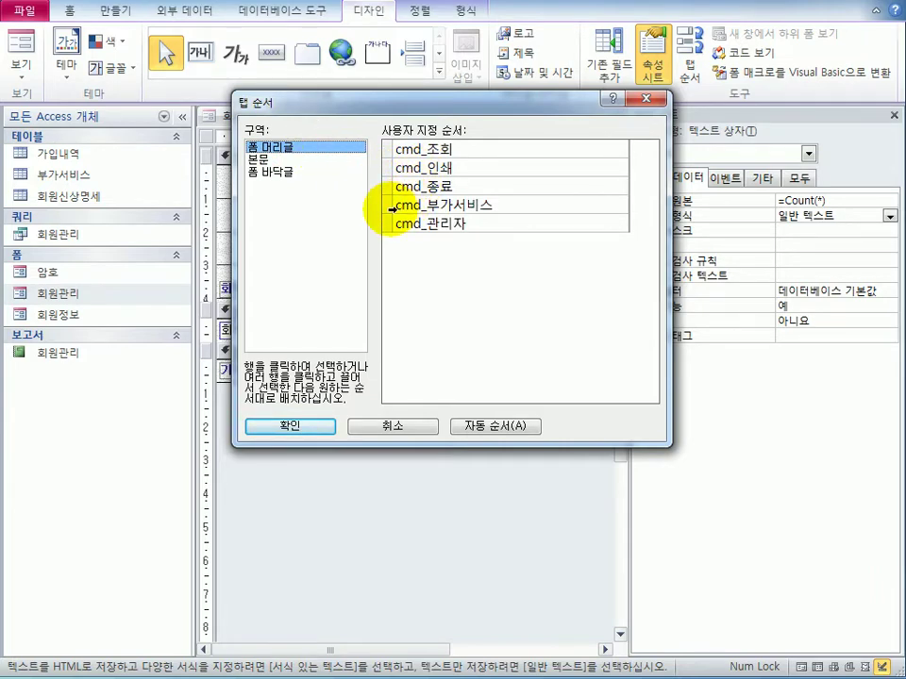
pyautogui.click(388, 224)
pyautogui.moveTo(386, 225); pyautogui.dragTo(386, 143)
pyautogui.click(386, 226)
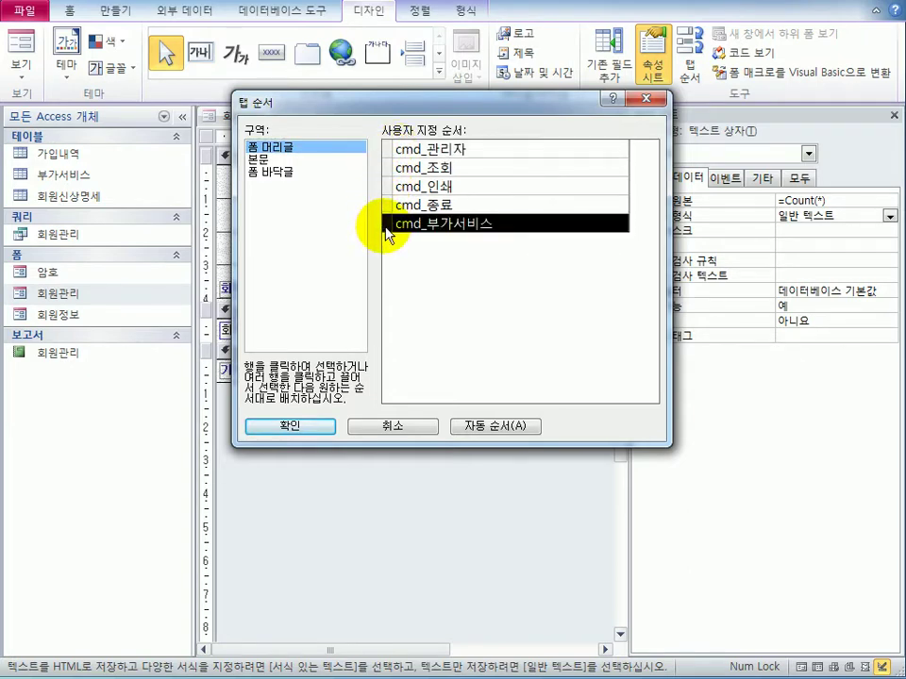
pyautogui.moveTo(390, 236); pyautogui.dragTo(391, 176)
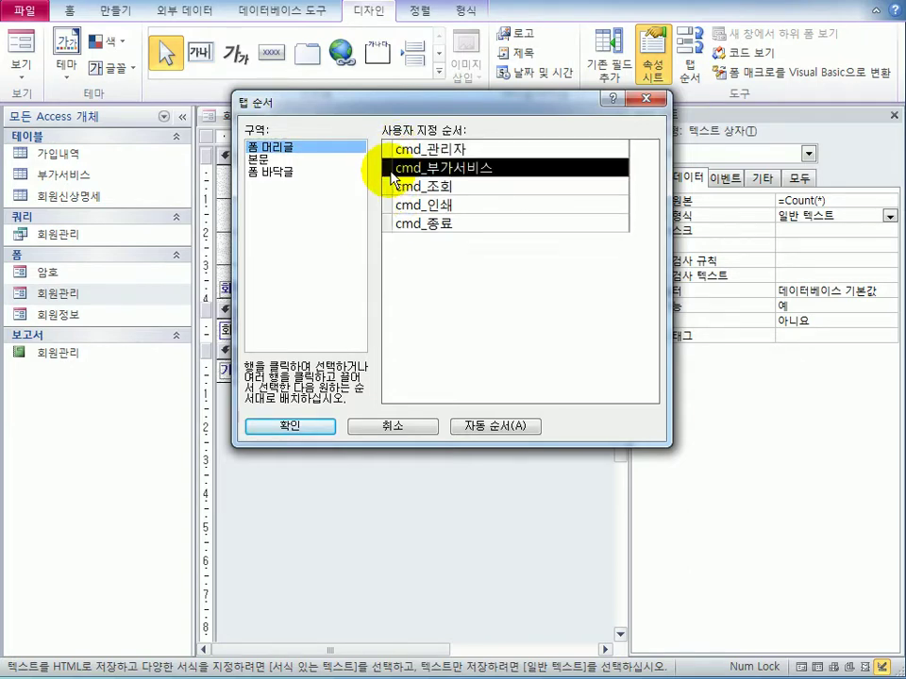
pyautogui.click(389, 188)
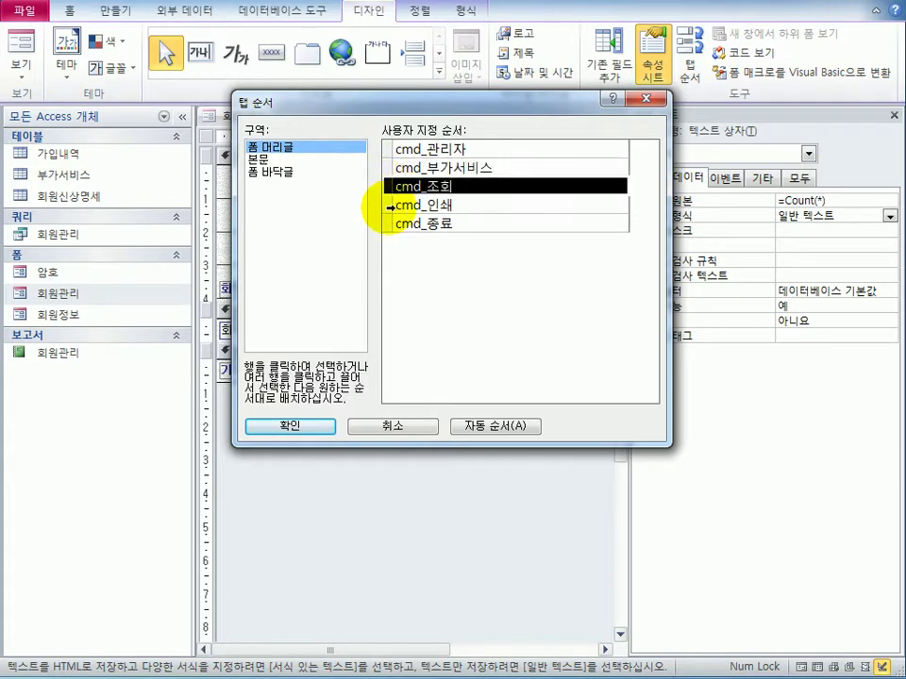
pyautogui.click(390, 205)
pyautogui.click(390, 225)
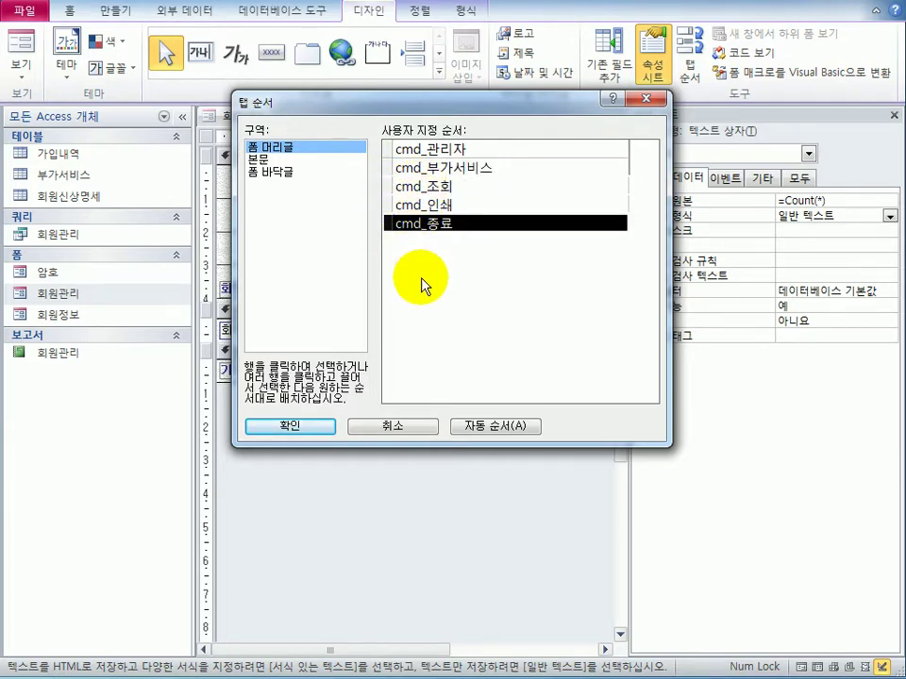
pyautogui.click(297, 427)
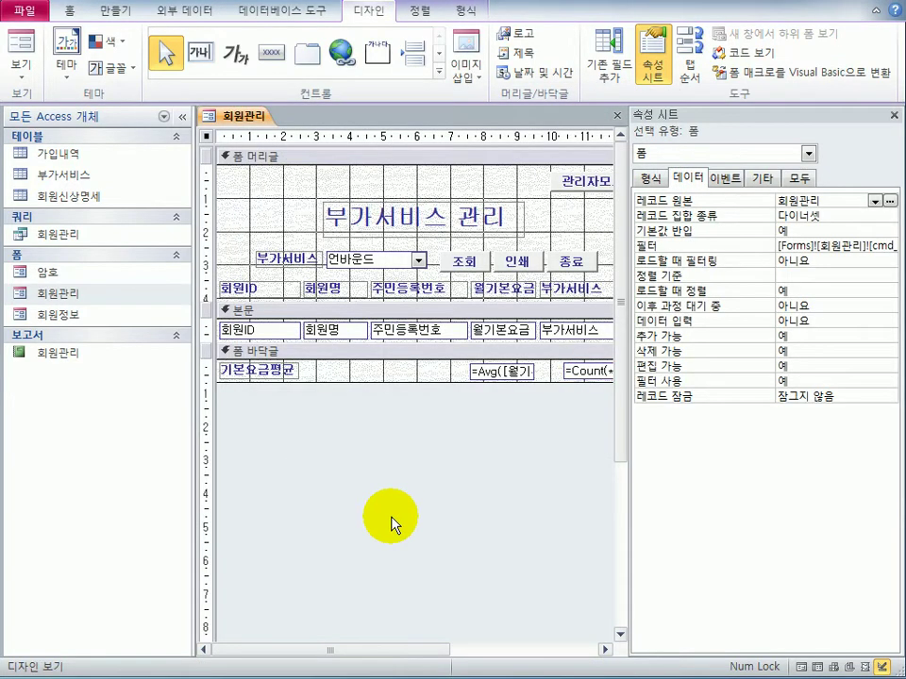
# Close the property sheet and close the 회원관리 form, saving its design changes.
pyautogui.click(893, 114)
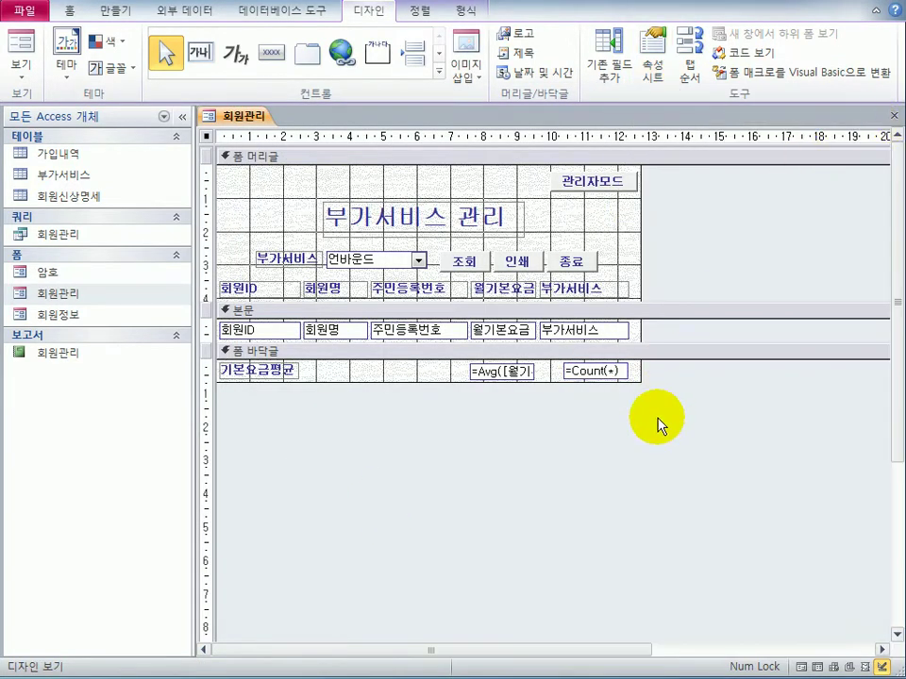
pyautogui.click(892, 115)
pyautogui.moveTo(323, 407); pyautogui.dragTo(628, 441)
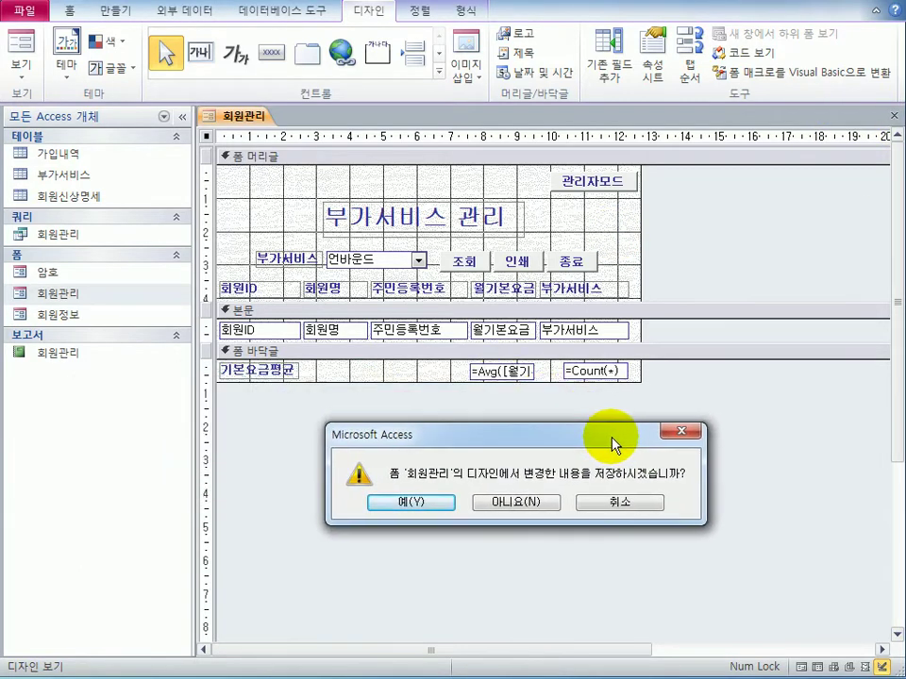
pyautogui.click(447, 503)
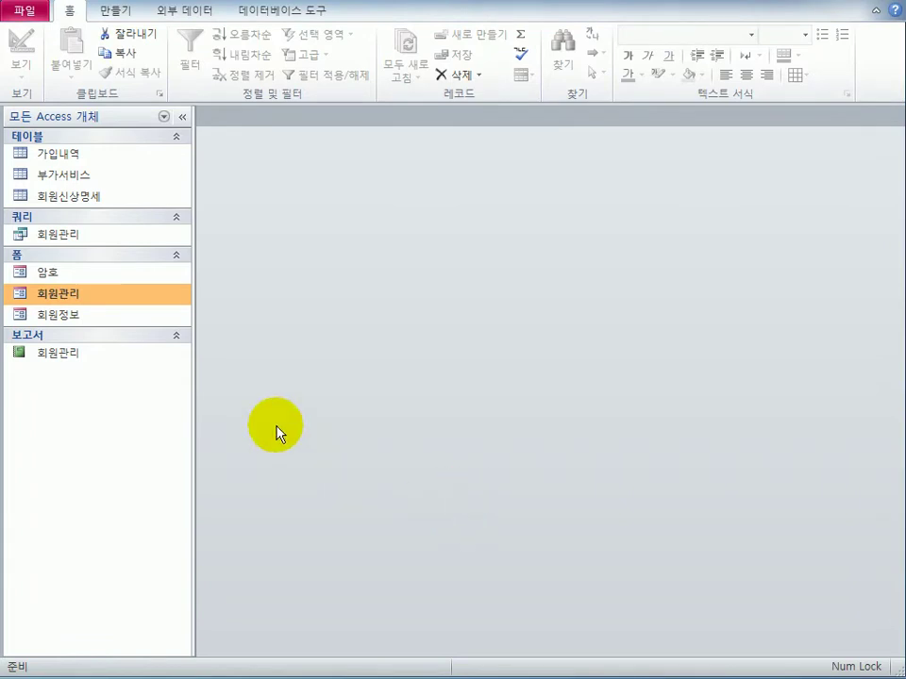
# Open the 회원관리 form in Design view and show the properties of the 관리자모드 button.
pyautogui.rightClick(105, 295)
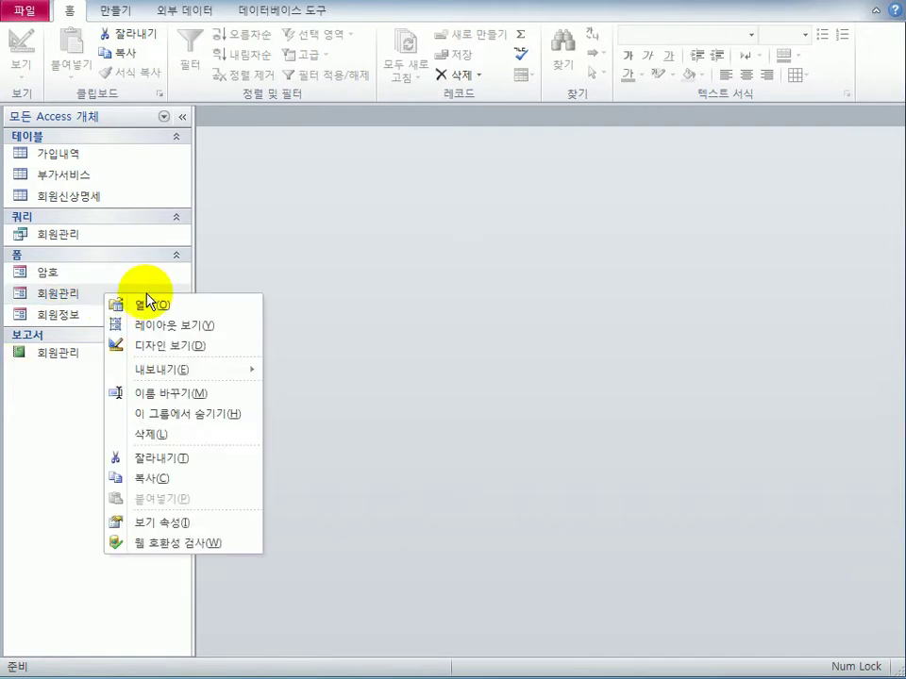
pyautogui.click(184, 347)
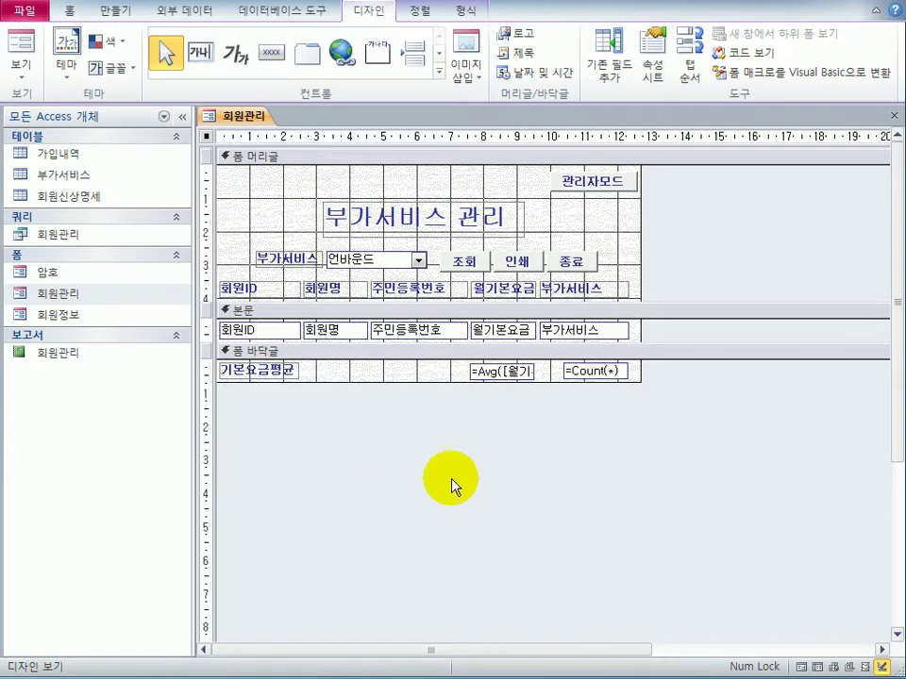
pyautogui.click(617, 184)
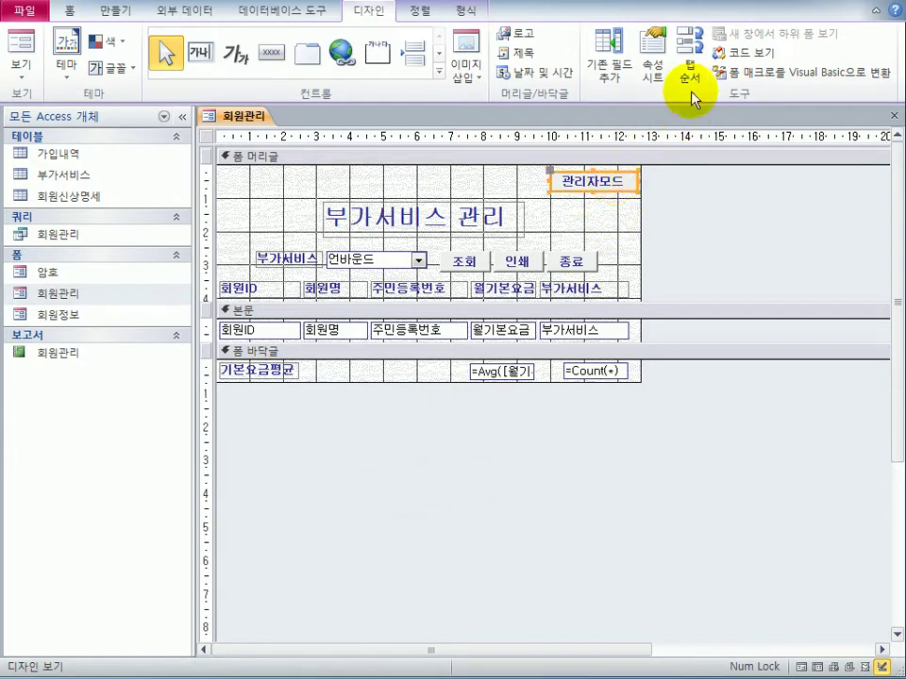
pyautogui.click(652, 70)
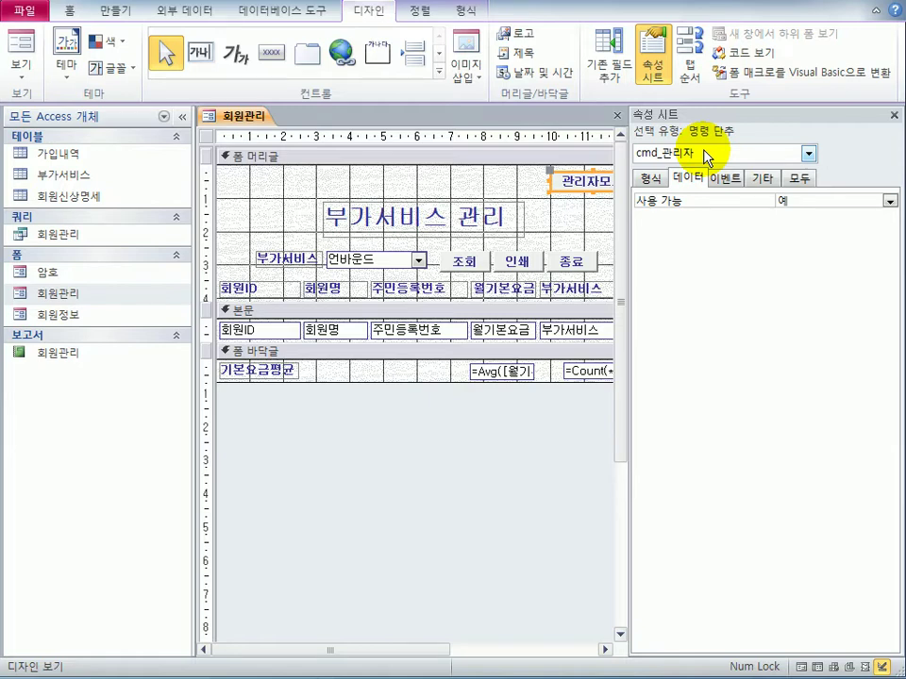
# Create a new macro with an OpenForm action that opens the 암호 form.
pyautogui.click(113, 13)
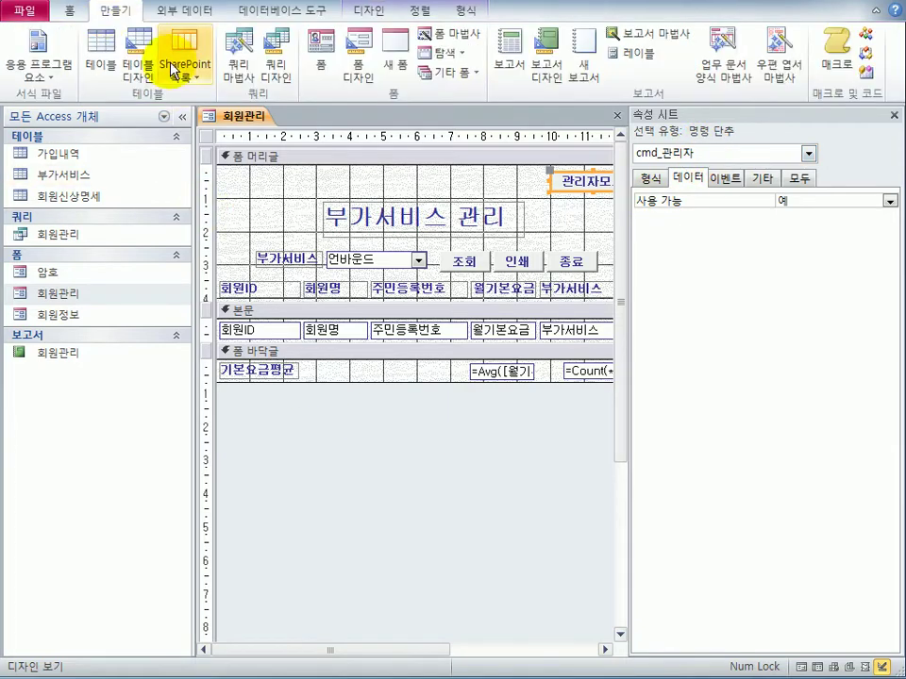
pyautogui.click(834, 43)
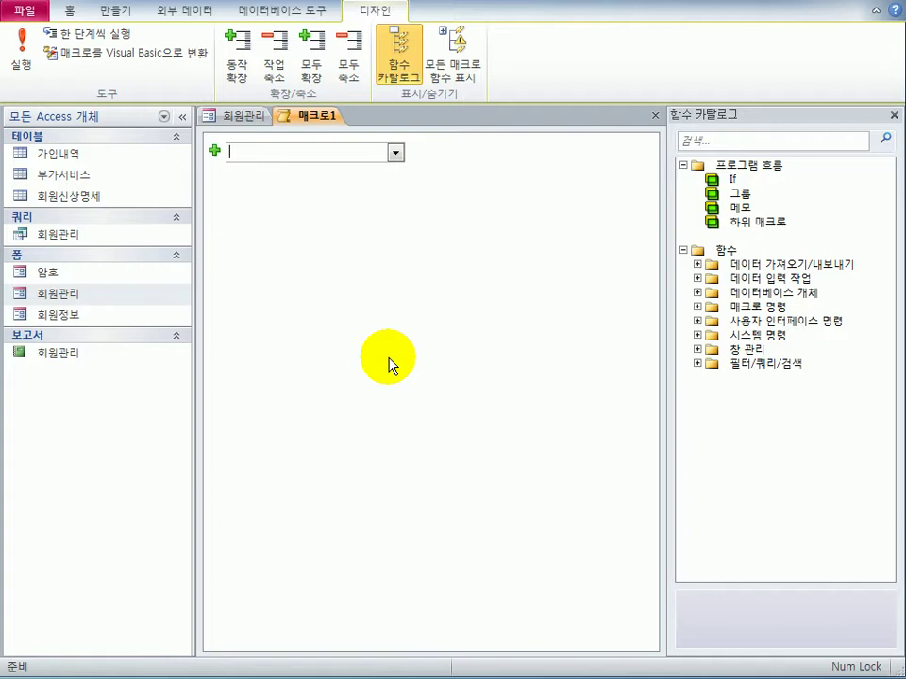
pyautogui.click(396, 154)
pyautogui.moveTo(398, 187); pyautogui.dragTo(410, 334)
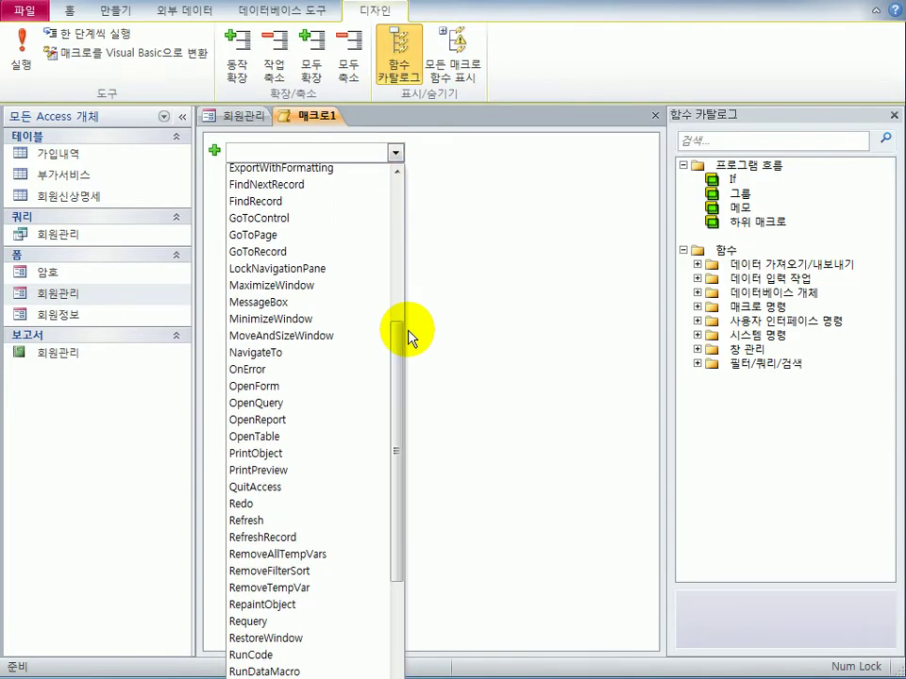
pyautogui.click(332, 396)
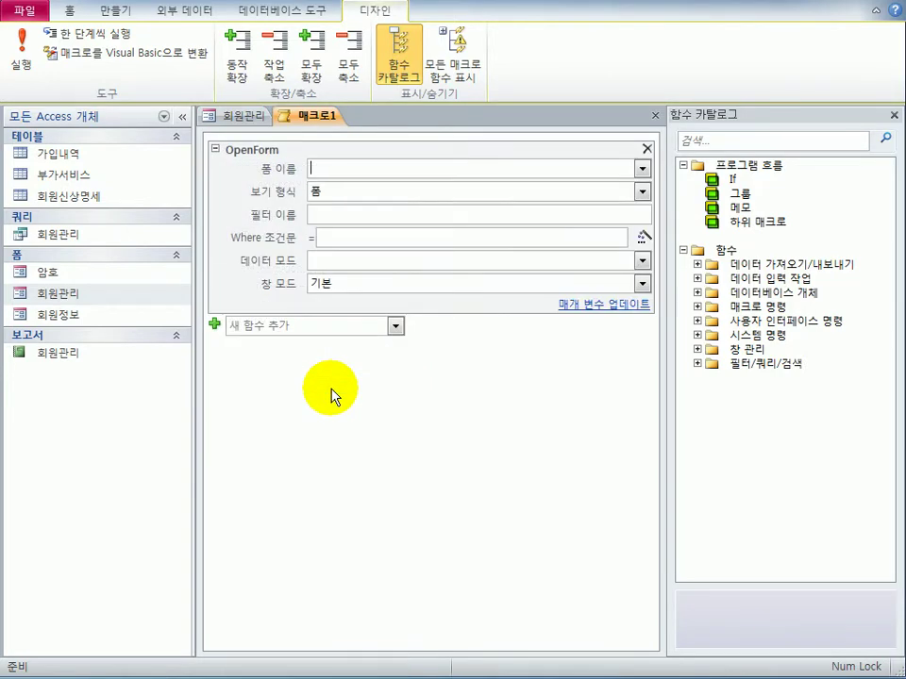
pyautogui.click(643, 168)
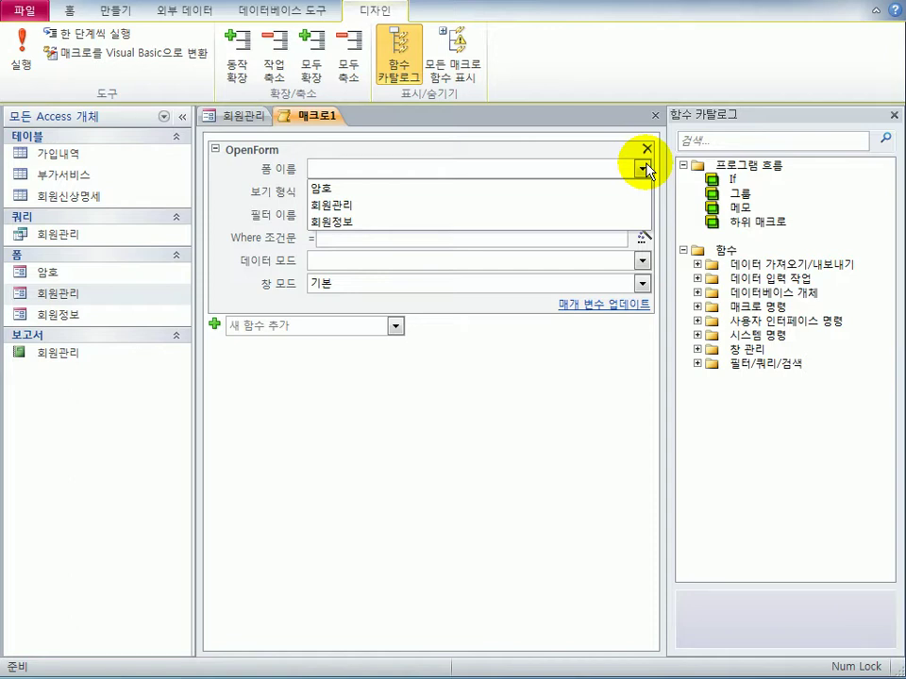
pyautogui.click(594, 189)
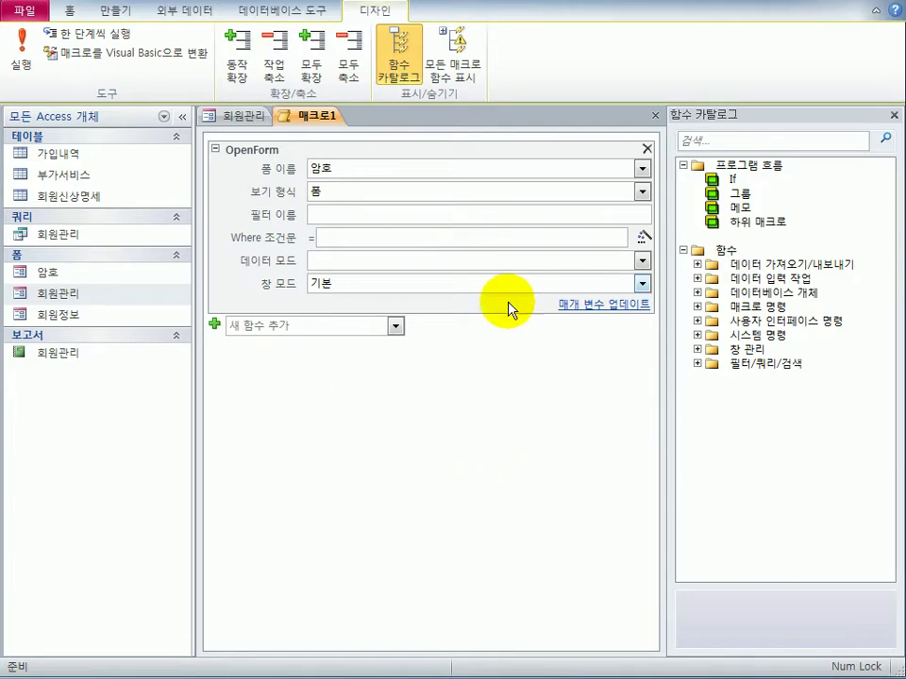
# Close the macro and save it under the name 관리자.
pyautogui.click(656, 117)
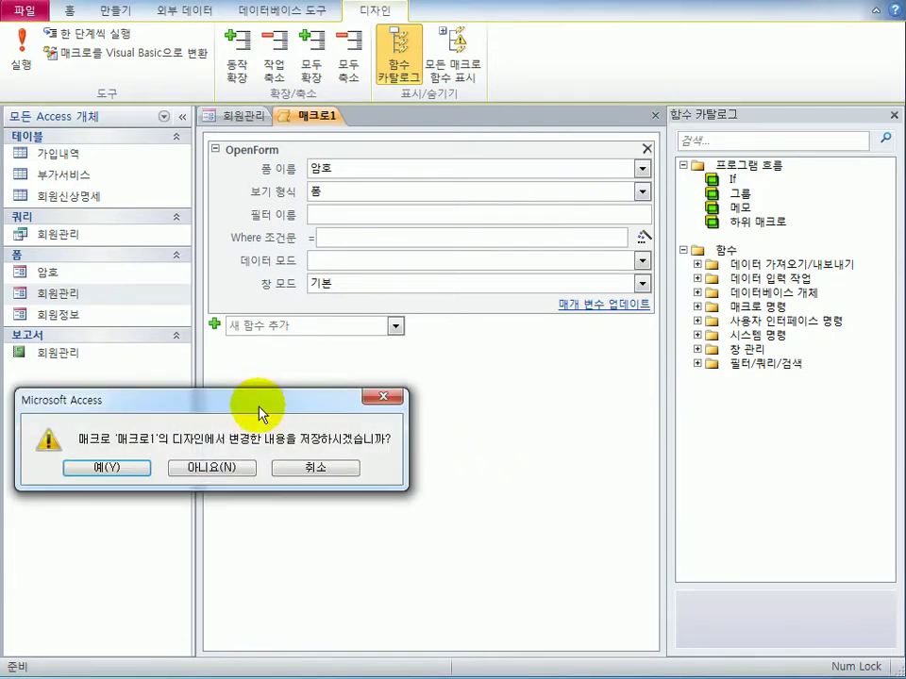
pyautogui.moveTo(242, 411); pyautogui.dragTo(465, 384)
pyautogui.click(347, 450)
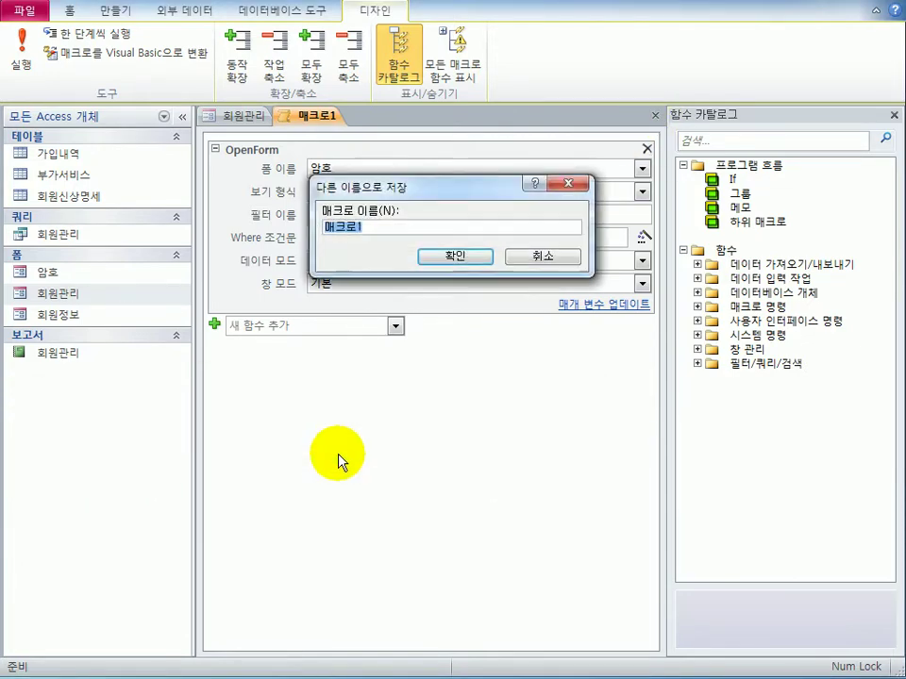
pyautogui.write('rhks')
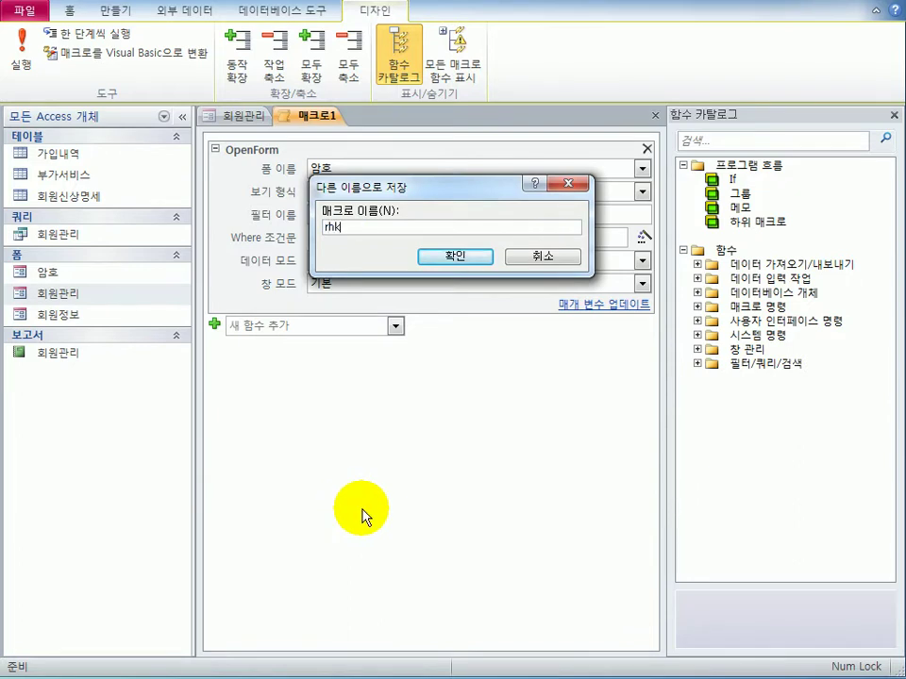
pyautogui.press('BackSpace')
pyautogui.press('BackSpace')
pyautogui.press('BackSpace')
pyautogui.press('BackSpace')
pyautogui.write('관리자')
pyautogui.click(455, 256)
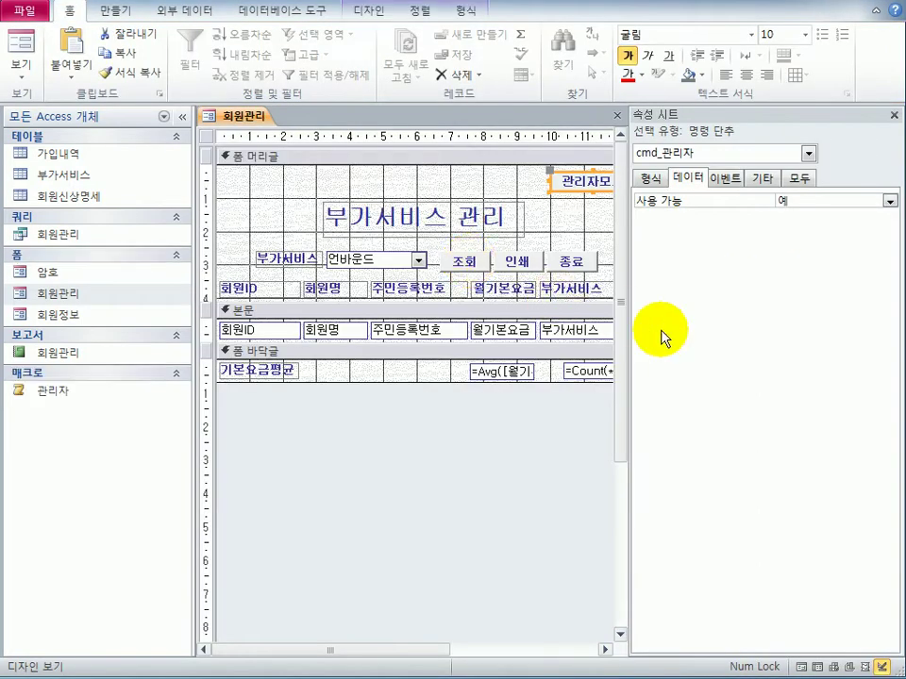
# Assign the 관리자 macro to the On Click event of the 관리자모드 button.
pyautogui.click(723, 179)
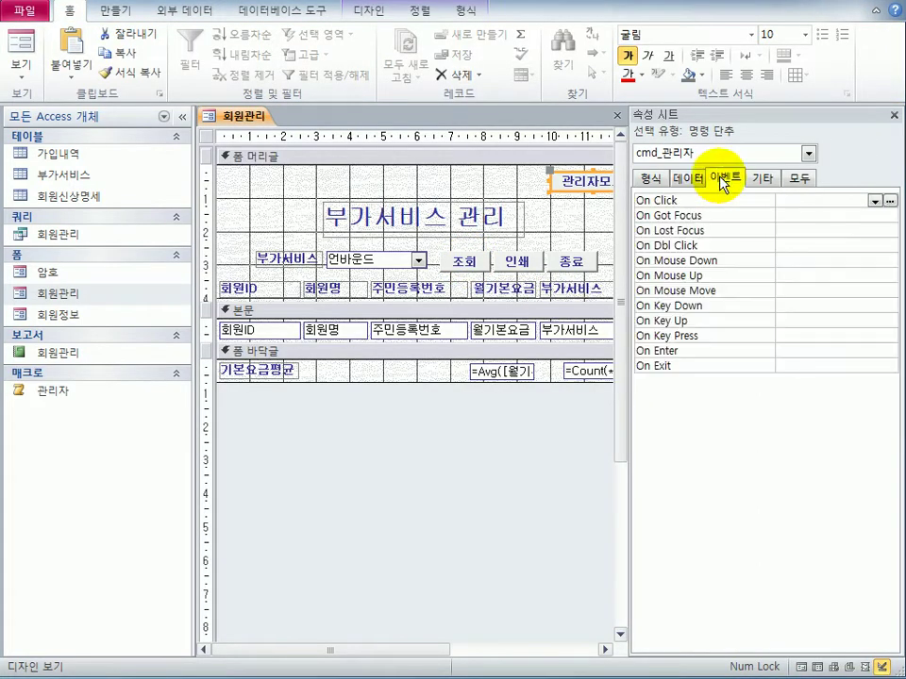
pyautogui.click(808, 198)
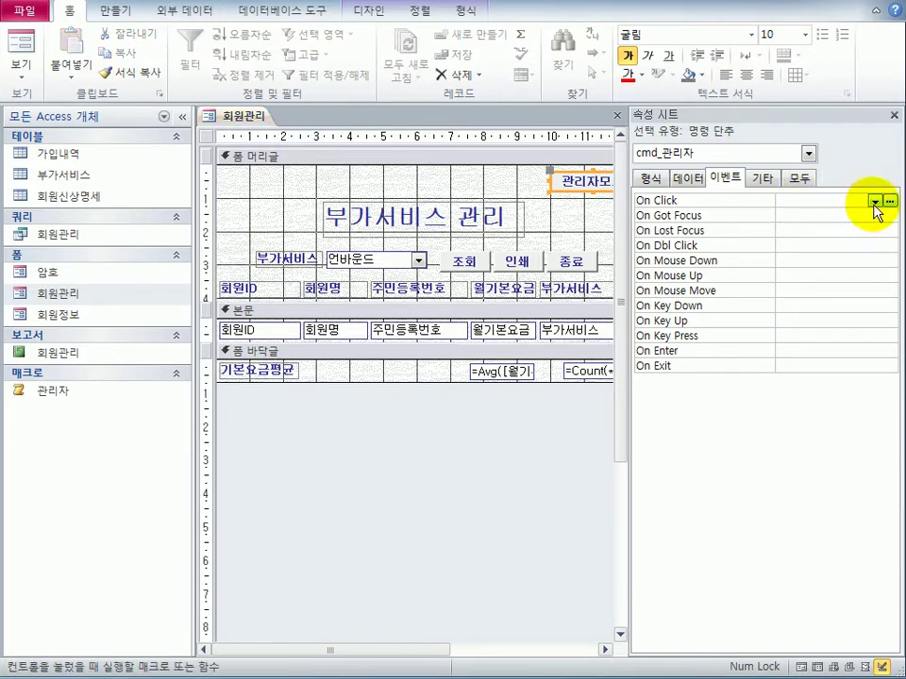
pyautogui.click(875, 201)
pyautogui.click(872, 216)
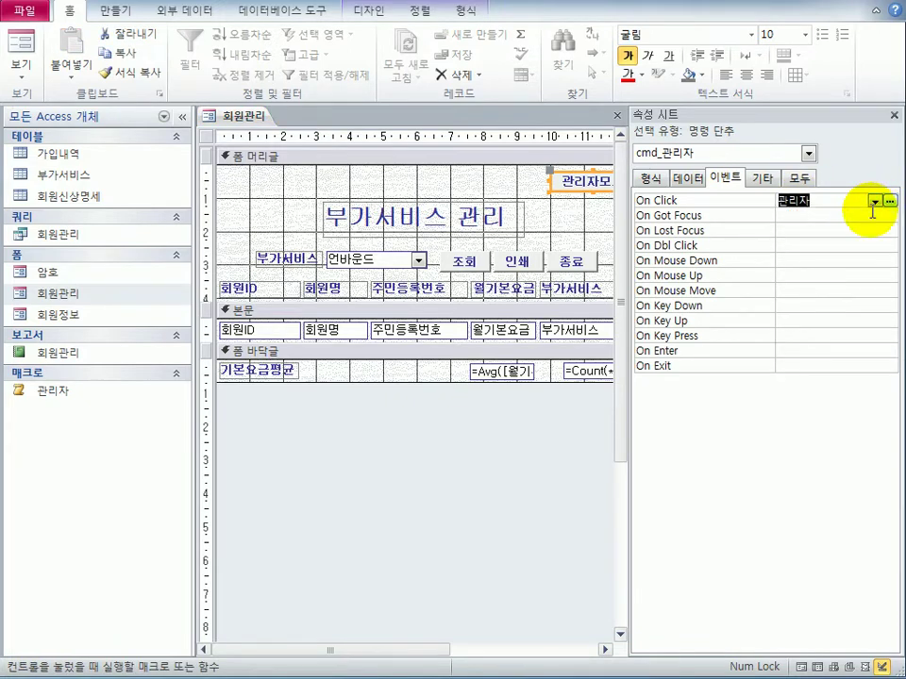
pyautogui.click(569, 481)
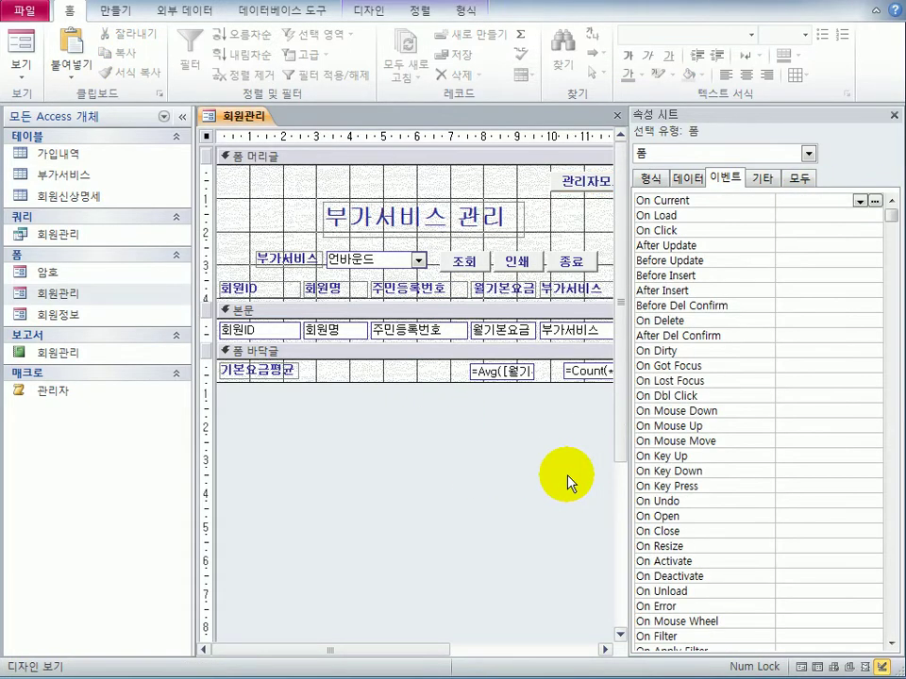
# Test the 관리자모드 button in Form view, close the 암호 form, and save and close the 회원관리 form.
pyautogui.click(23, 42)
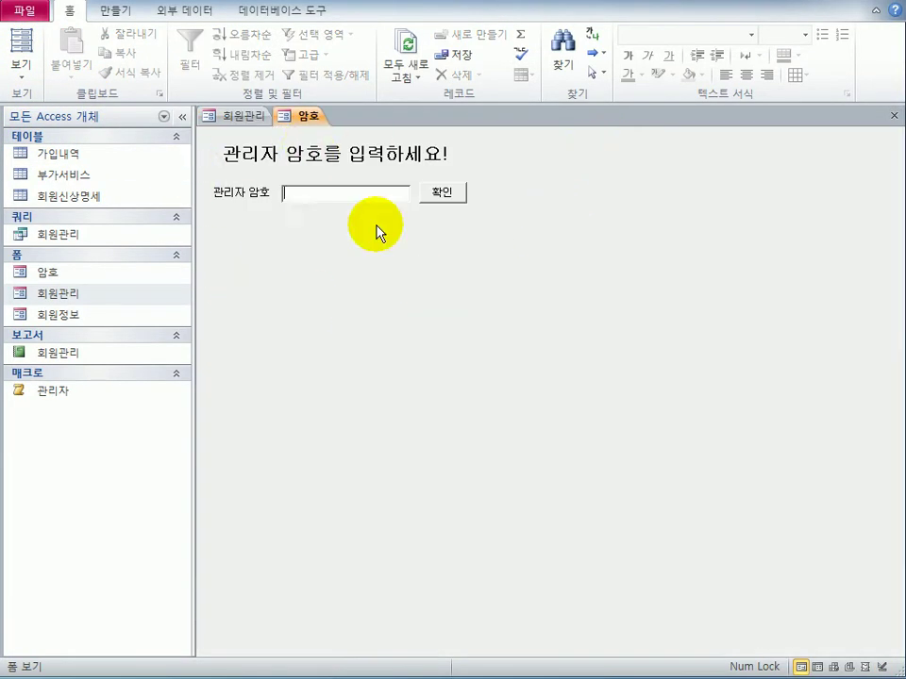
pyautogui.click(893, 115)
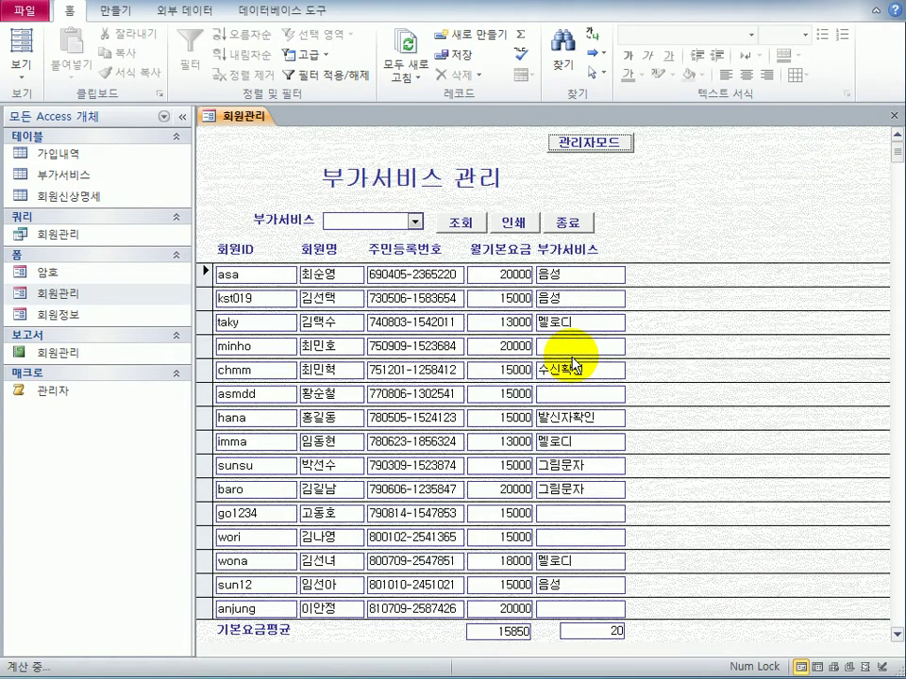
pyautogui.click(894, 116)
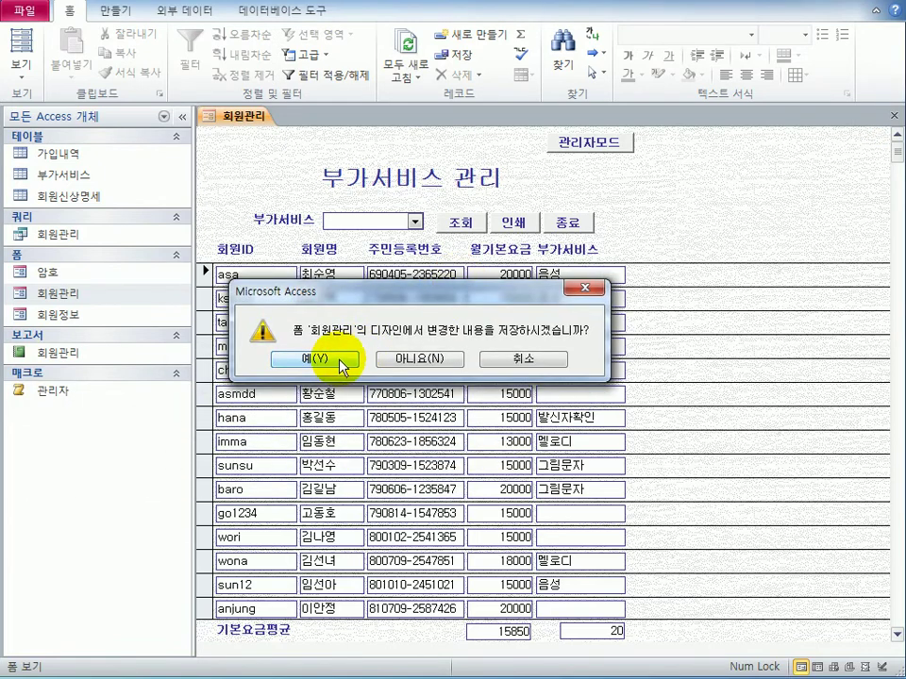
pyautogui.click(341, 363)
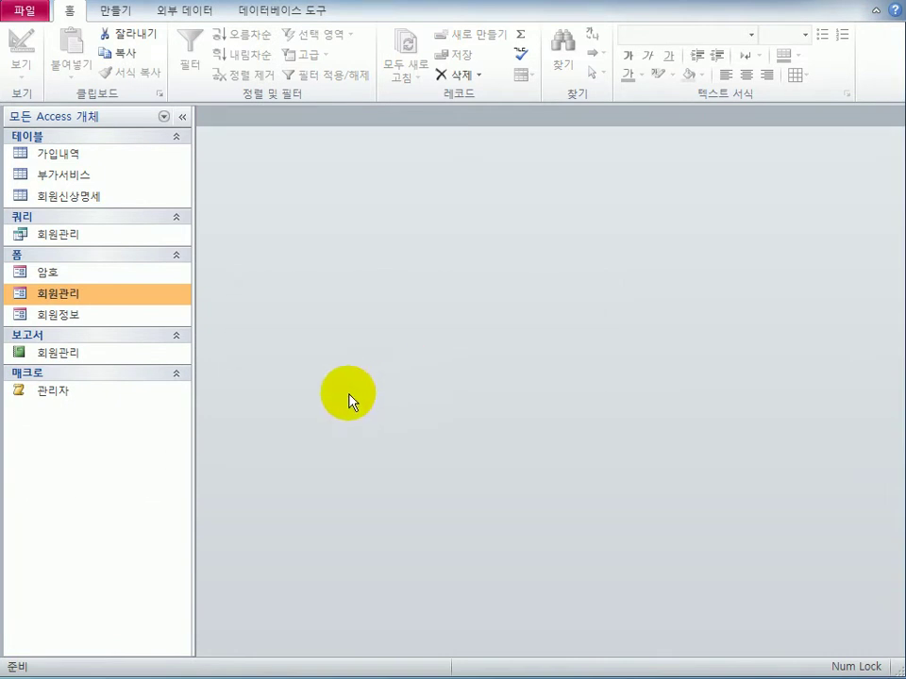
# Open the 회원관리 form in Design view and select the 종료 button in the form header.
pyautogui.rightClick(108, 295)
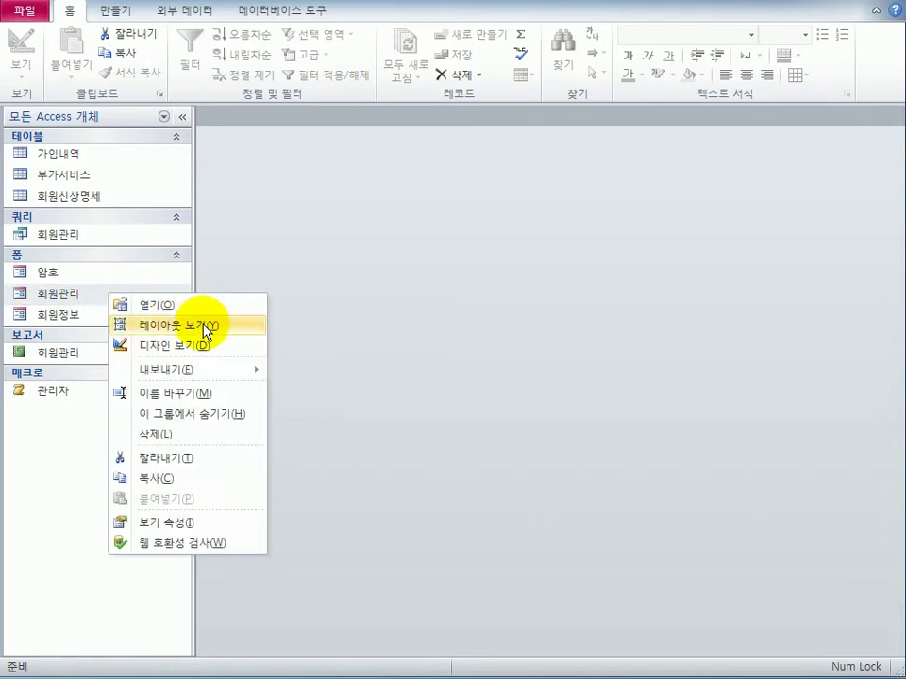
pyautogui.click(200, 349)
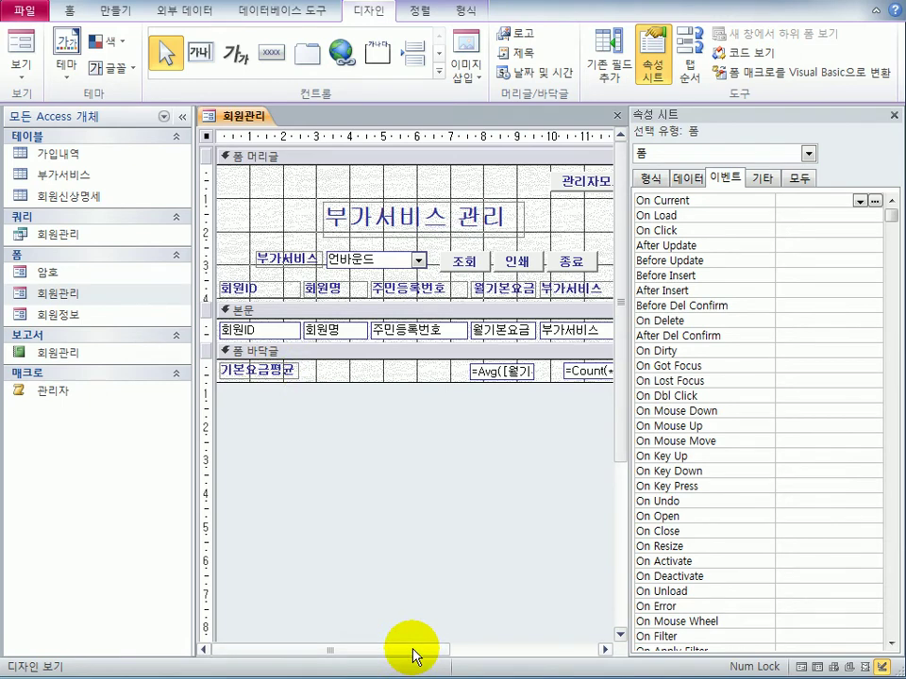
pyautogui.moveTo(412, 655); pyautogui.dragTo(481, 651)
pyautogui.click(500, 262)
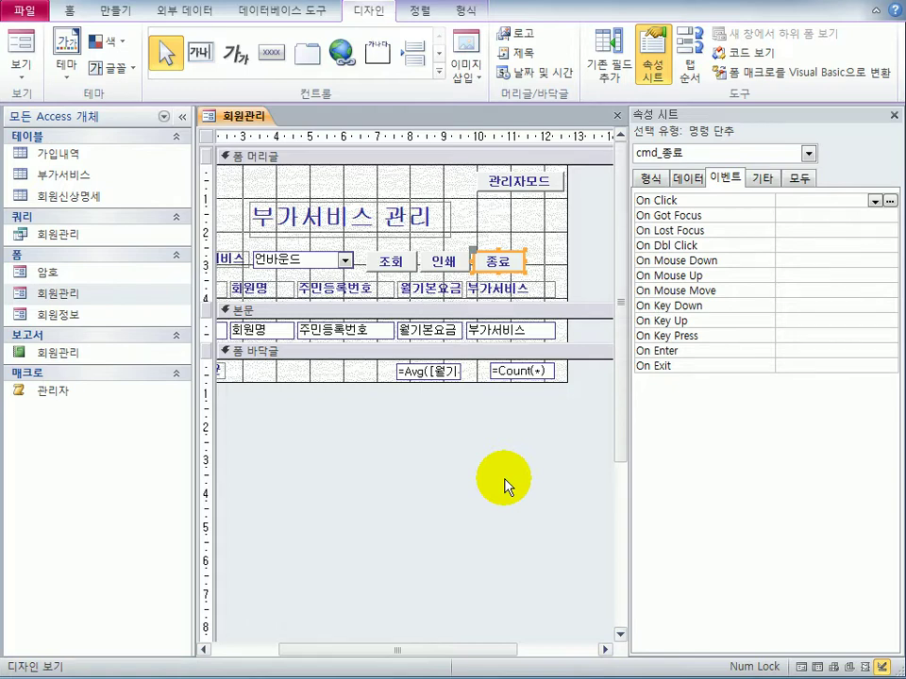
# Create a new macro with a QuitAccess action whose option is set to 확인.
pyautogui.click(115, 10)
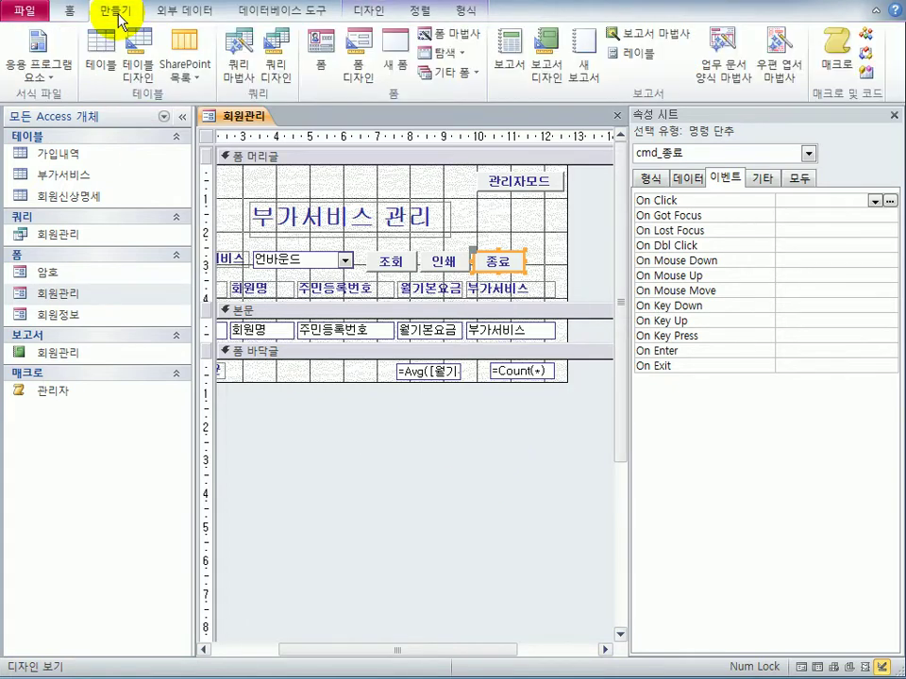
pyautogui.click(832, 59)
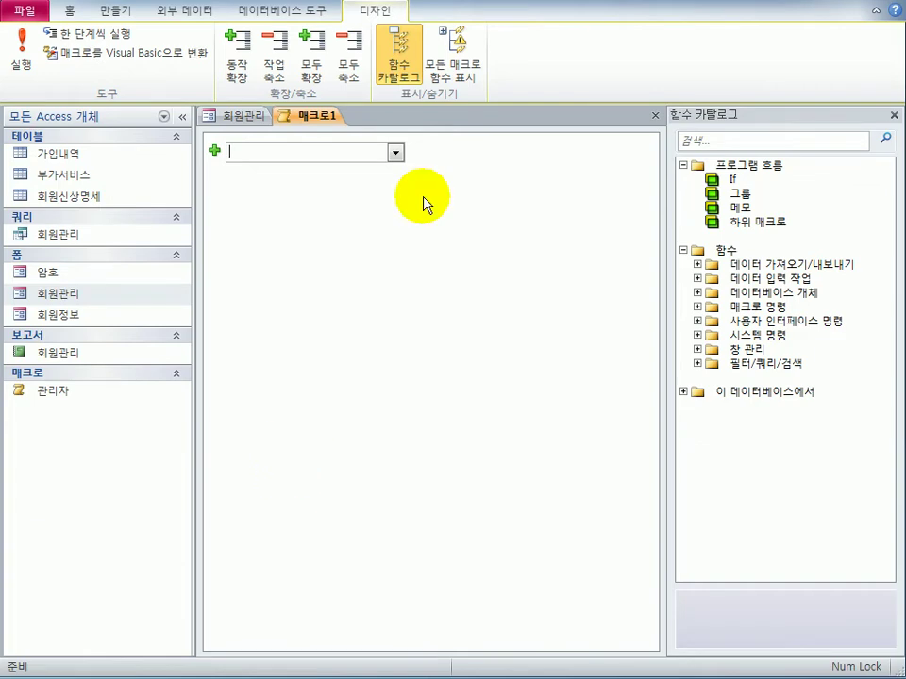
pyautogui.click(395, 153)
pyautogui.moveTo(400, 242); pyautogui.dragTo(397, 412)
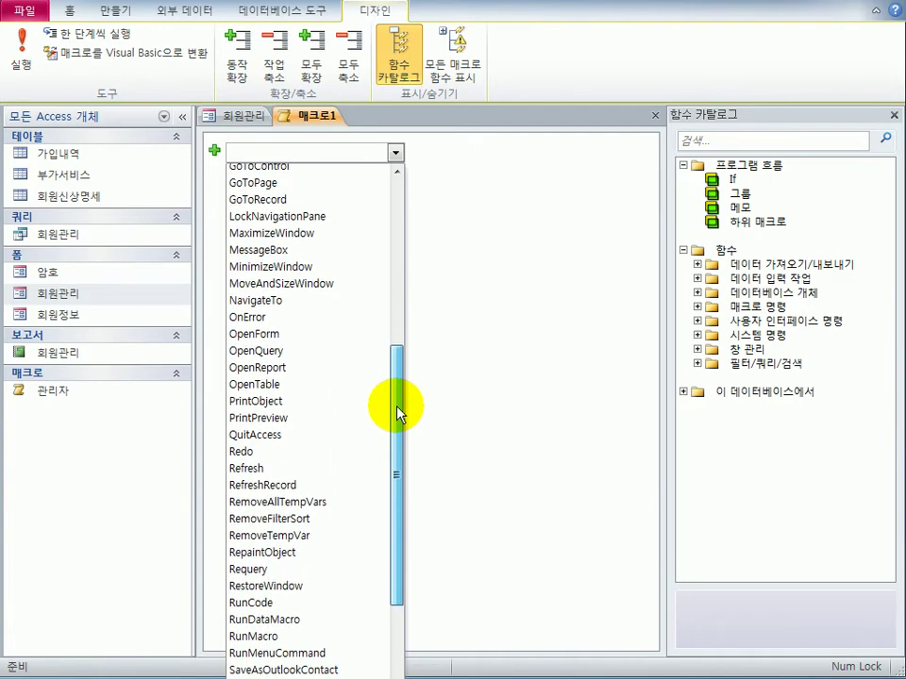
pyautogui.click(305, 435)
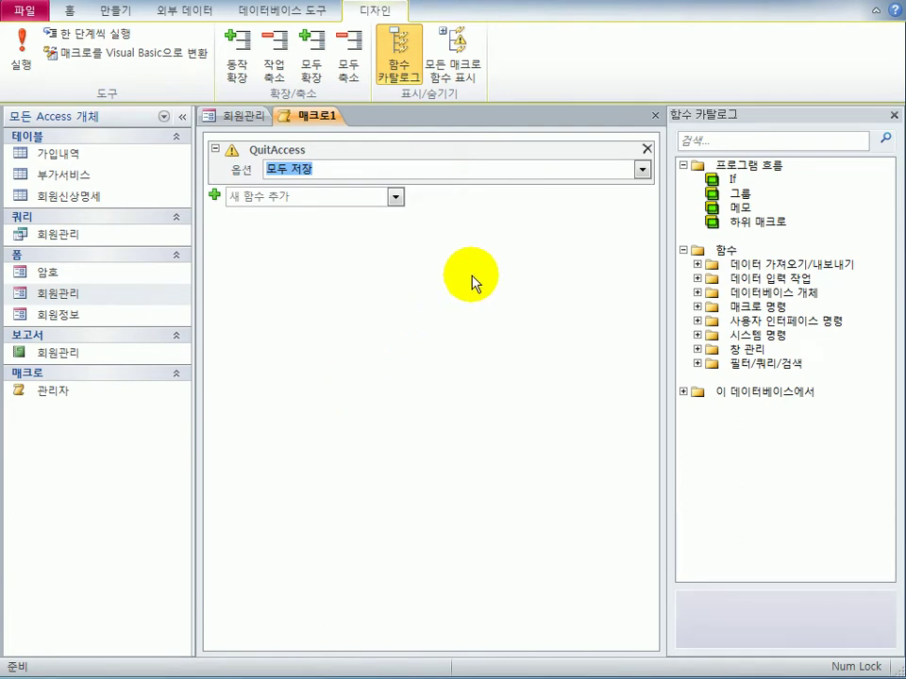
pyautogui.click(643, 170)
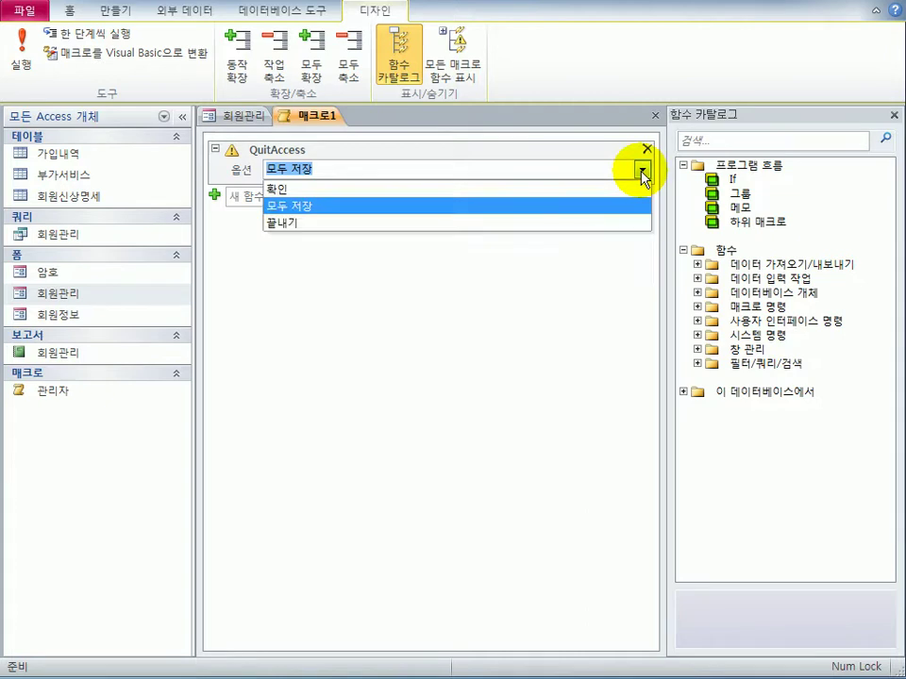
pyautogui.click(623, 189)
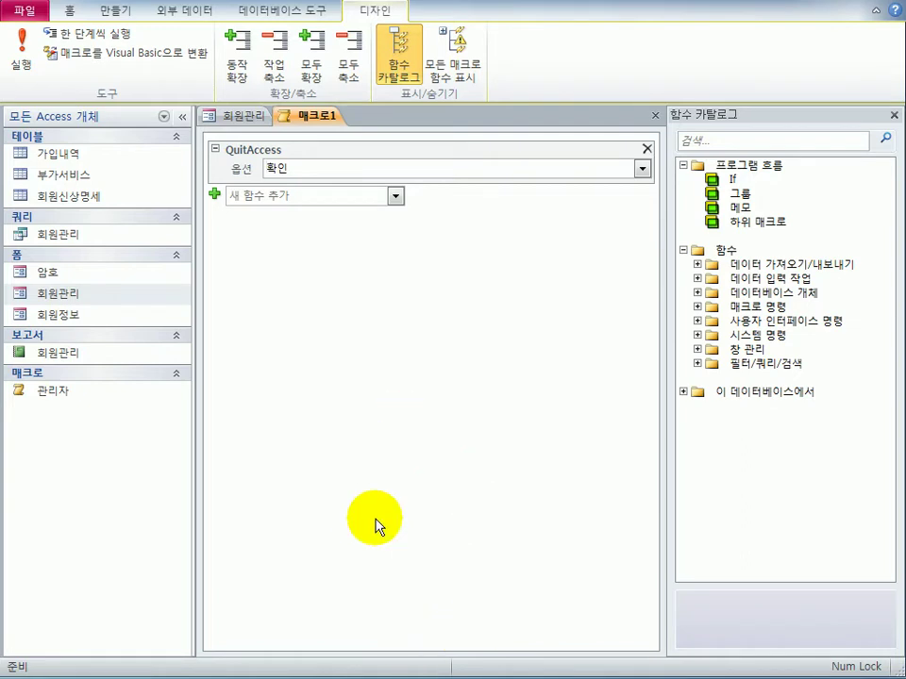
# Close the macro and save it under the name 종료.
pyautogui.click(653, 115)
pyautogui.moveTo(303, 407); pyautogui.dragTo(517, 338)
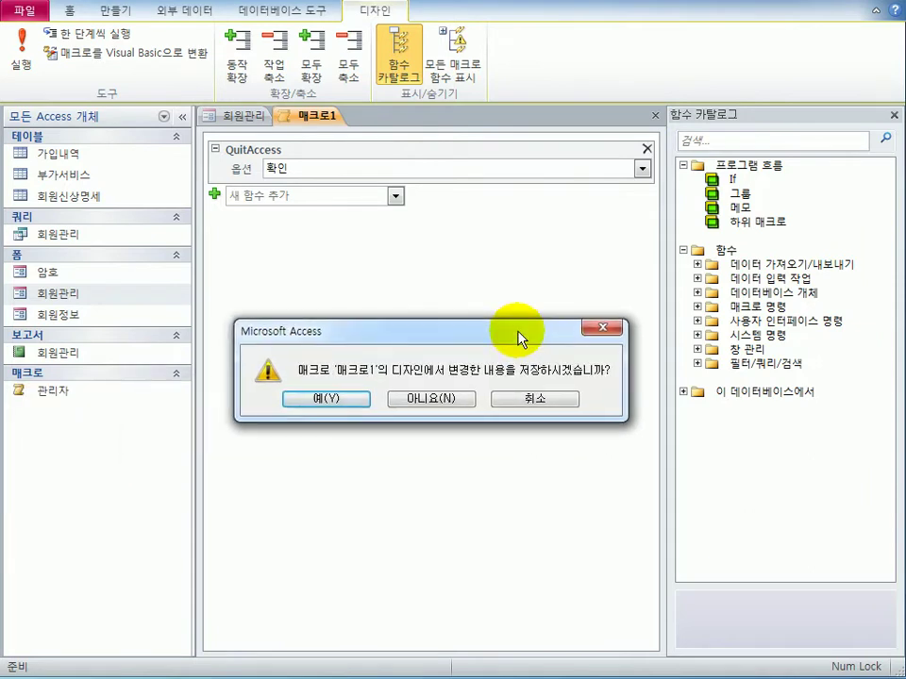
pyautogui.click(327, 399)
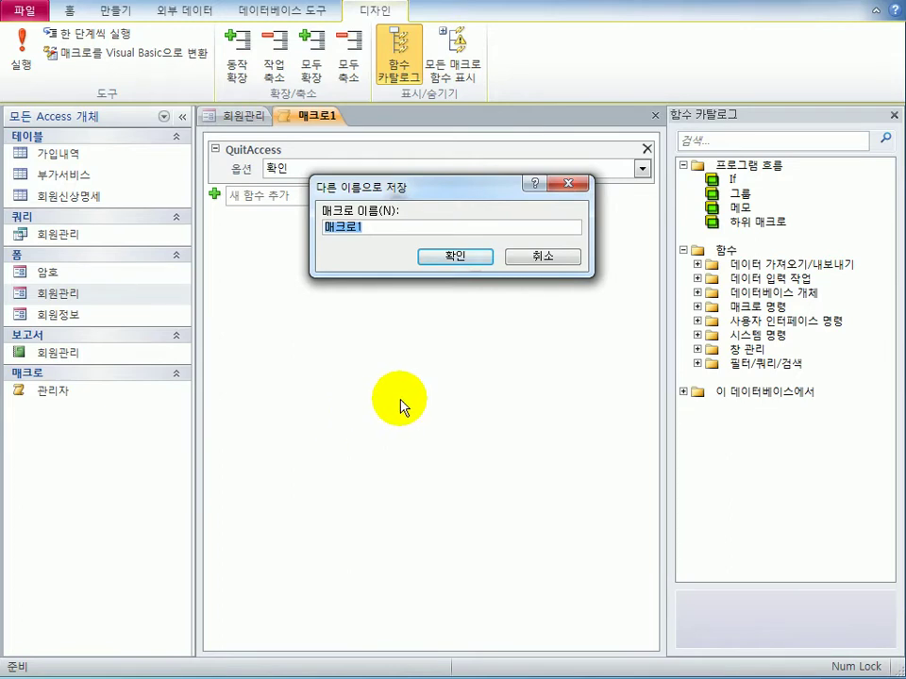
pyautogui.write('whd')
pyautogui.press('BackSpace')
pyautogui.press('BackSpace')
pyautogui.press('BackSpace')
pyautogui.write('종료')
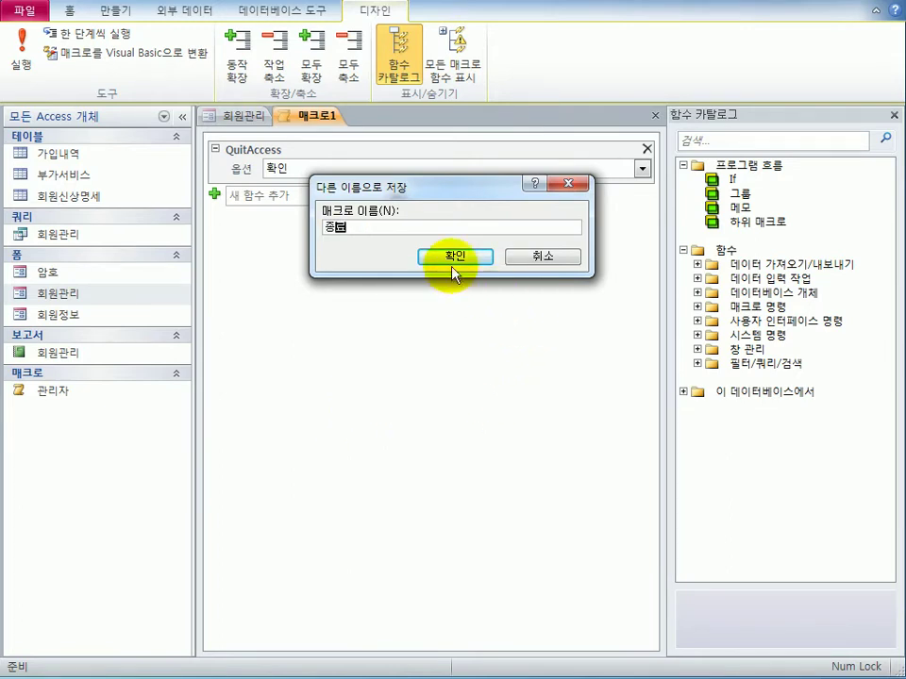
pyautogui.click(454, 255)
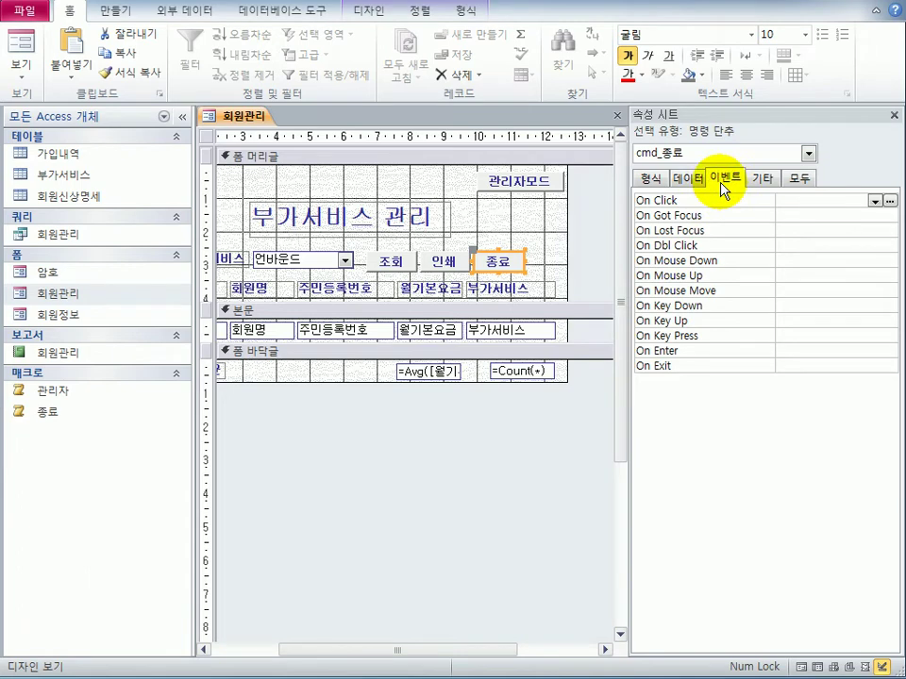
# Assign the 종료 macro to the On Click event of the 종료 button, then save and close the 회원관리 form.
pyautogui.click(874, 201)
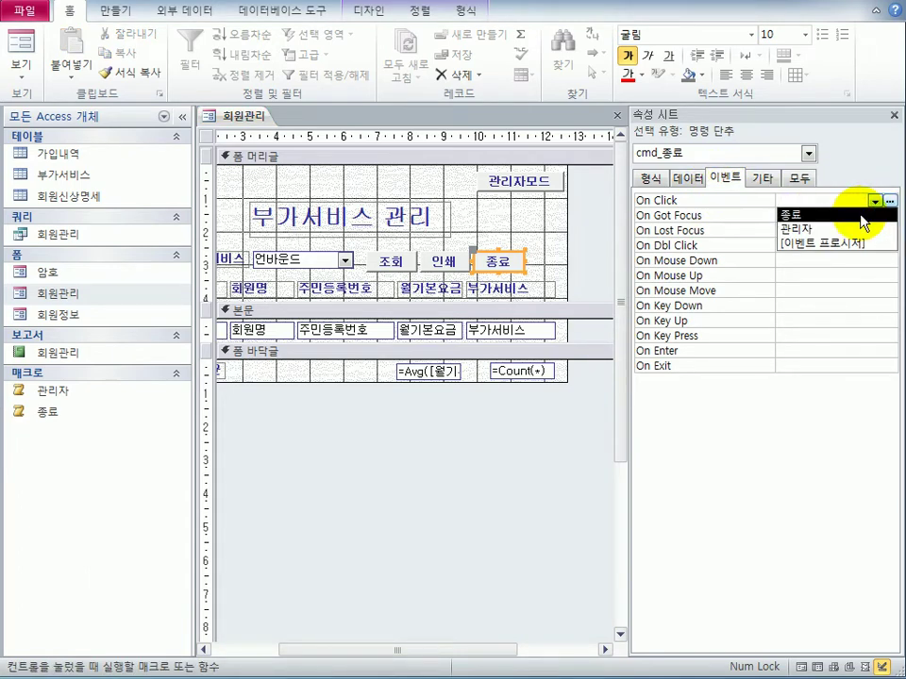
pyautogui.click(861, 215)
pyautogui.click(469, 429)
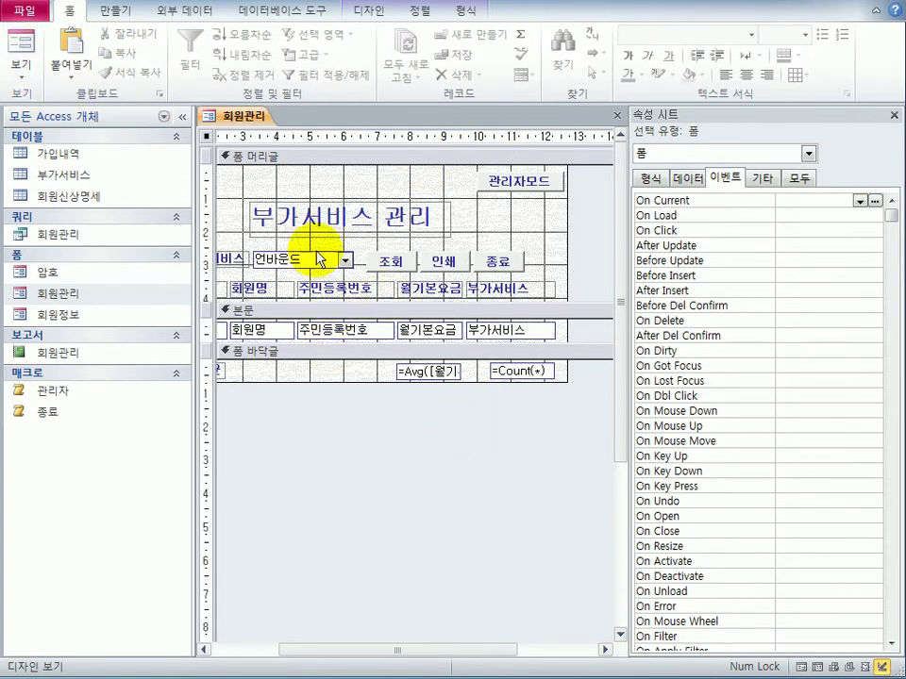
pyautogui.click(618, 115)
pyautogui.moveTo(291, 400); pyautogui.dragTo(517, 402)
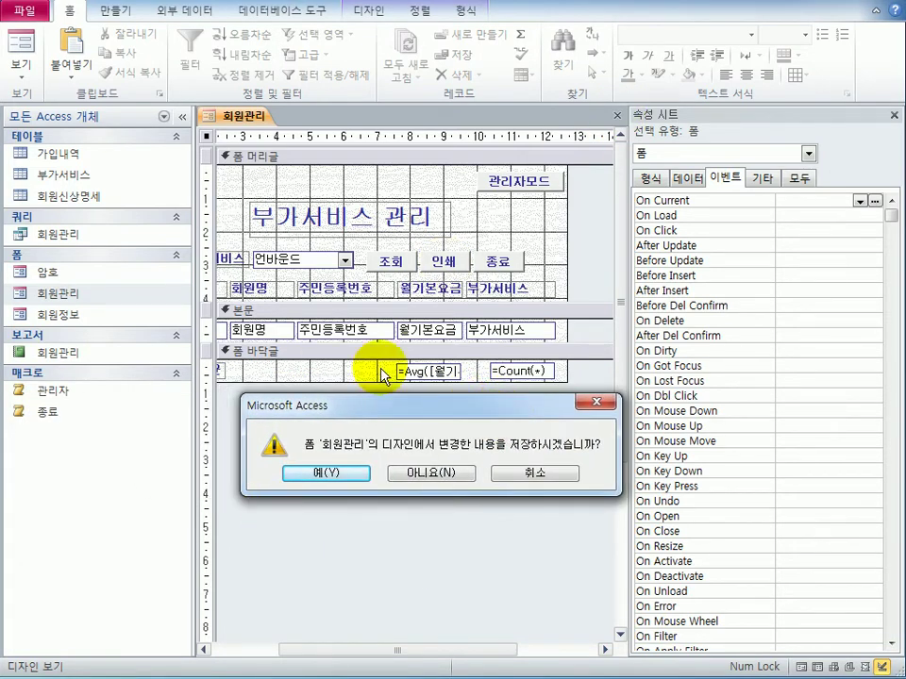
pyautogui.click(335, 475)
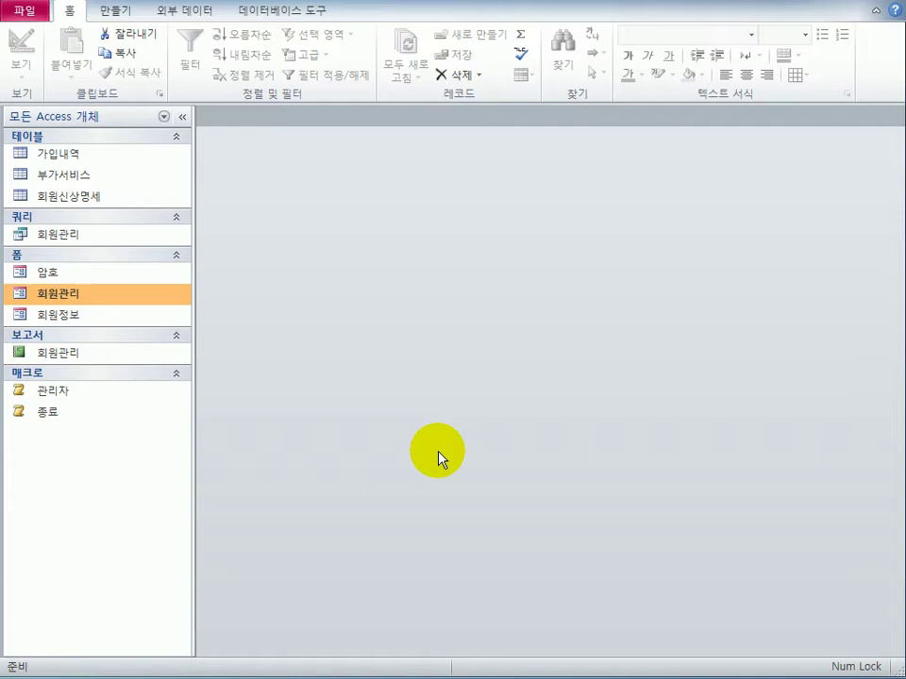
# Open the 회원관리 report in Design view.
pyautogui.click(151, 357)
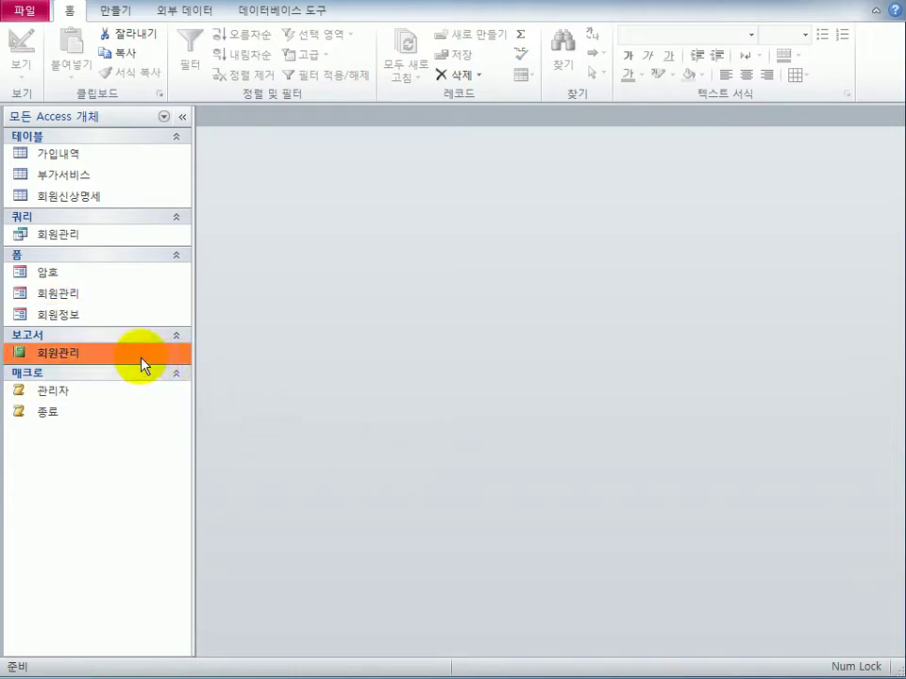
pyautogui.rightClick(113, 360)
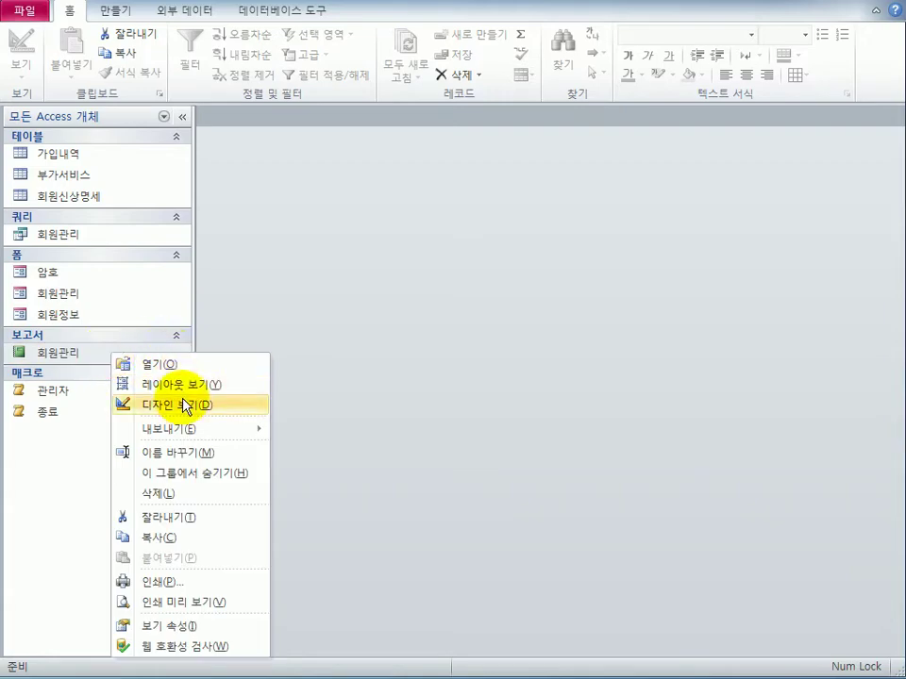
pyautogui.click(186, 400)
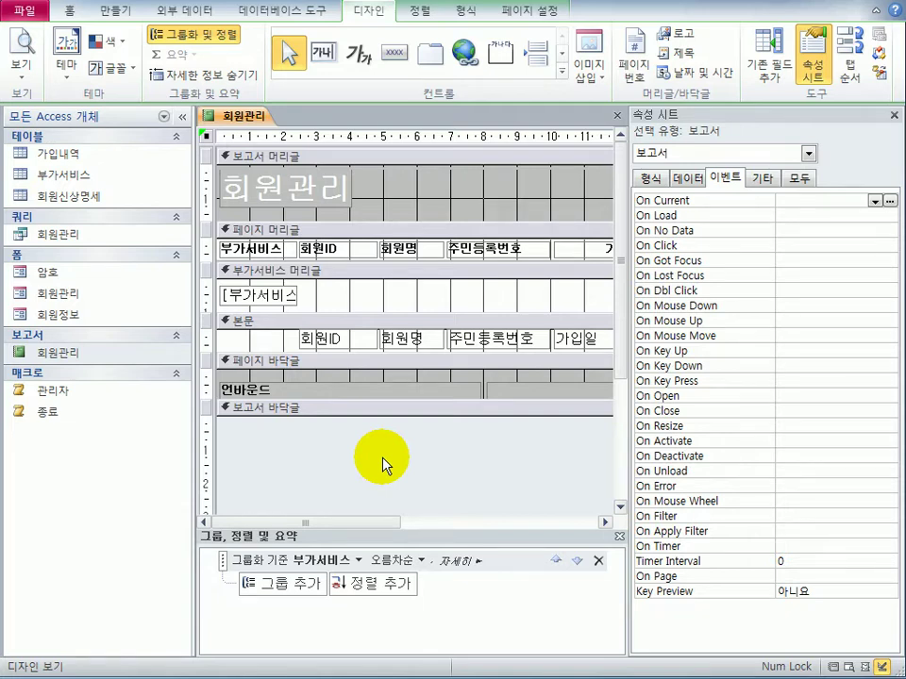
# Add ascending sort levels for 회원ID, 회원명 and 주민등록번호 below the report's 부가서비스 group, and check each level.
pyautogui.click(363, 583)
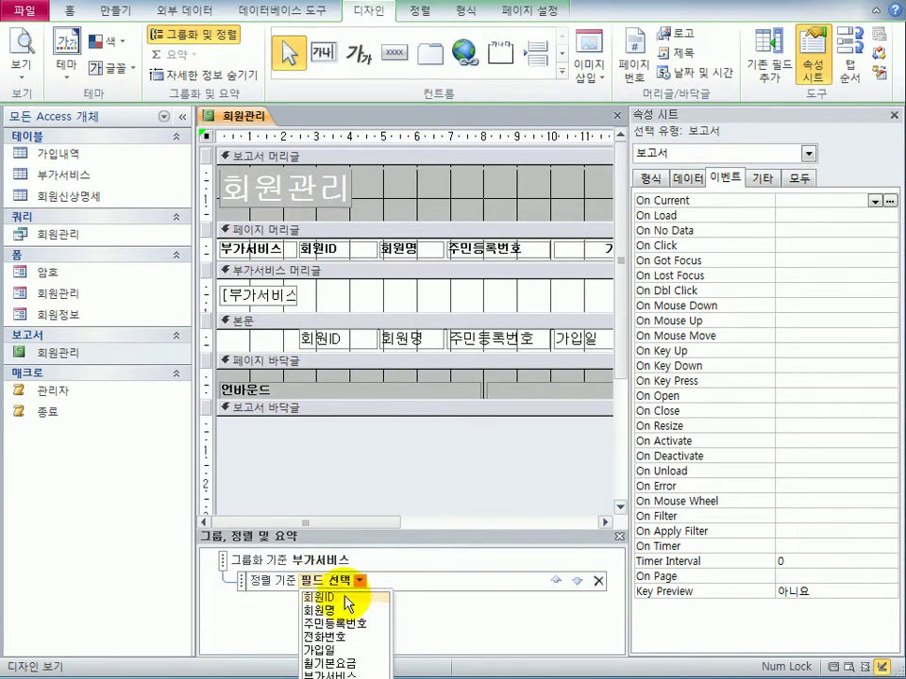
pyautogui.click(348, 598)
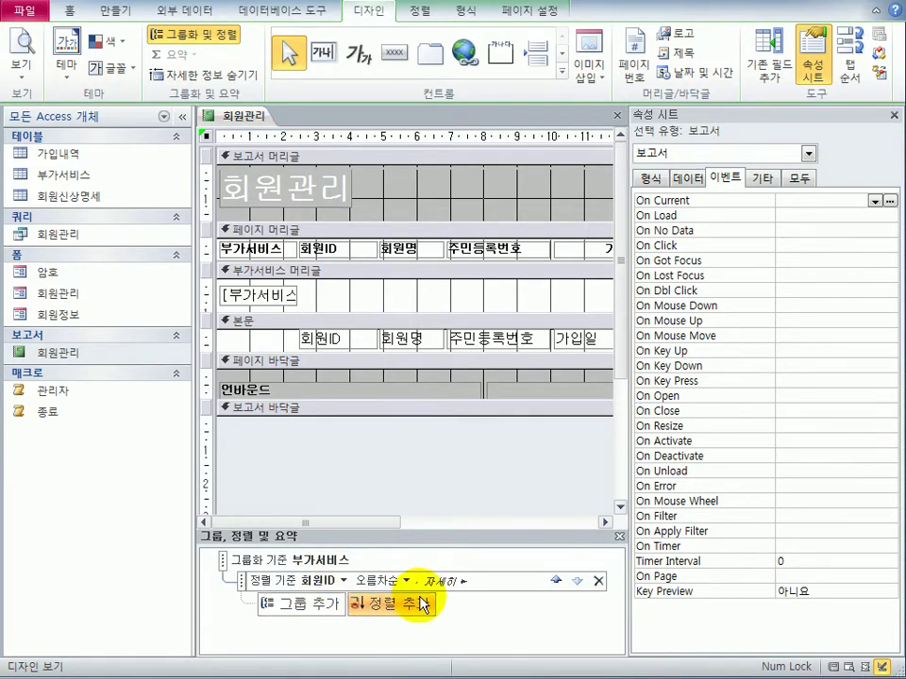
pyautogui.click(470, 521)
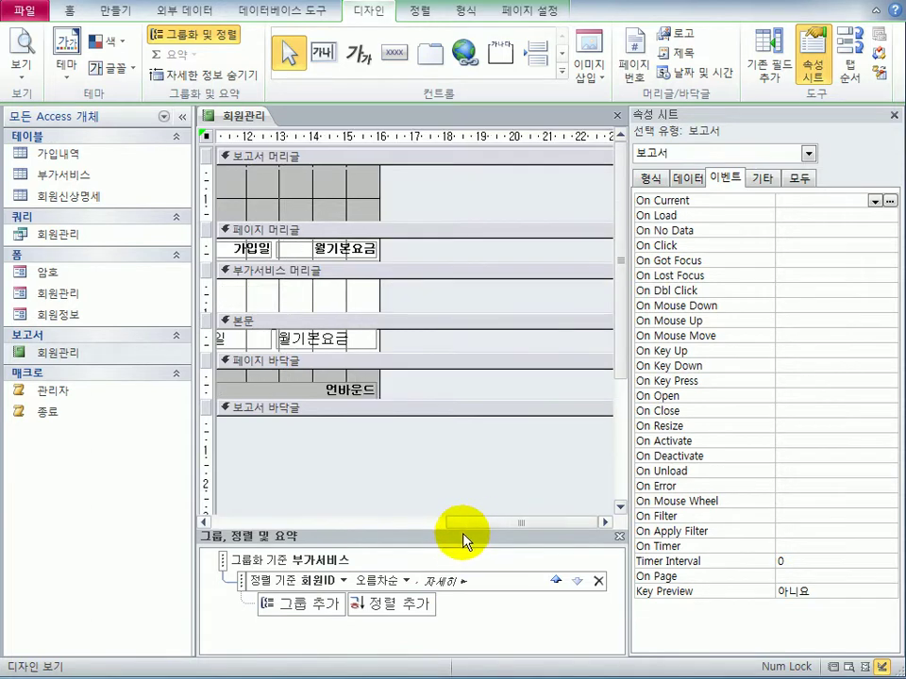
pyautogui.click(374, 608)
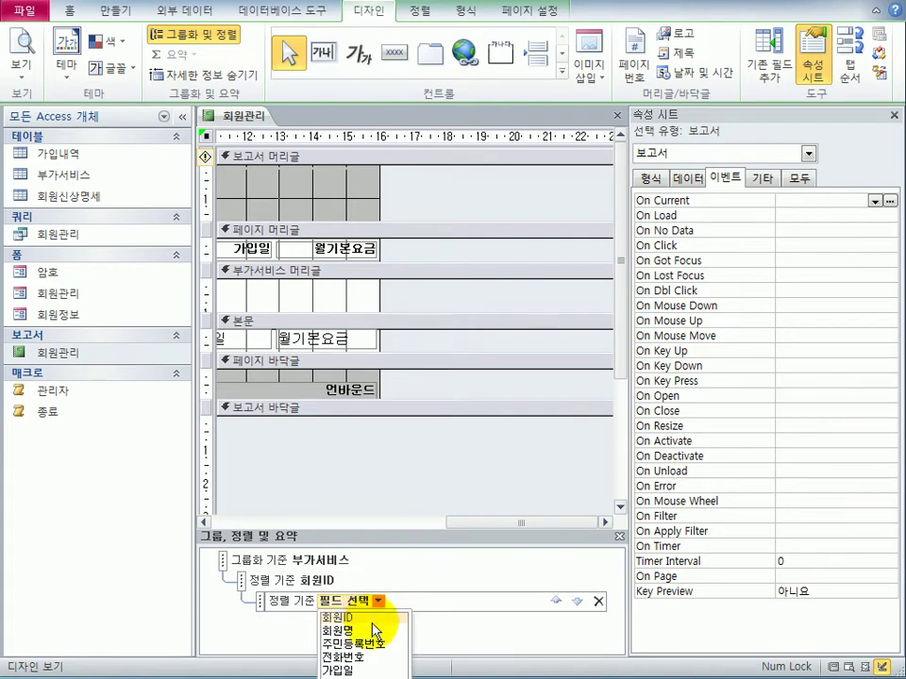
pyautogui.click(375, 626)
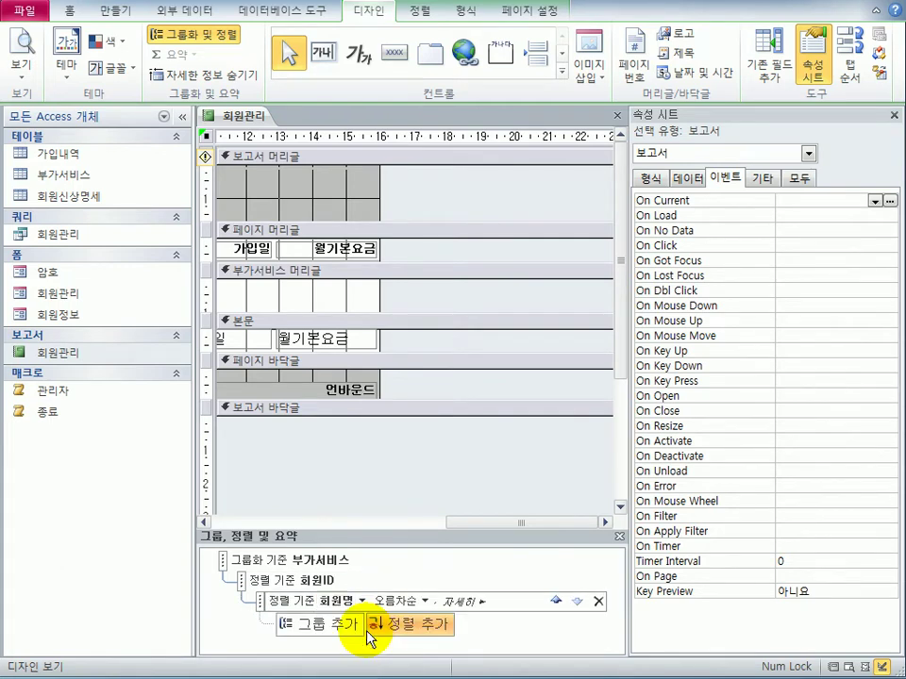
pyautogui.click(436, 629)
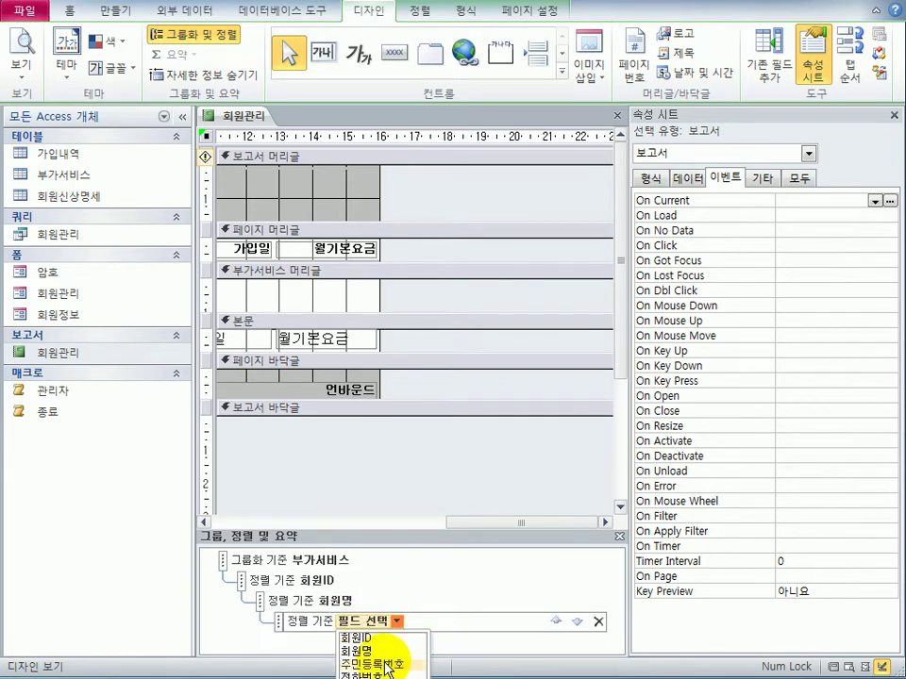
pyautogui.click(386, 665)
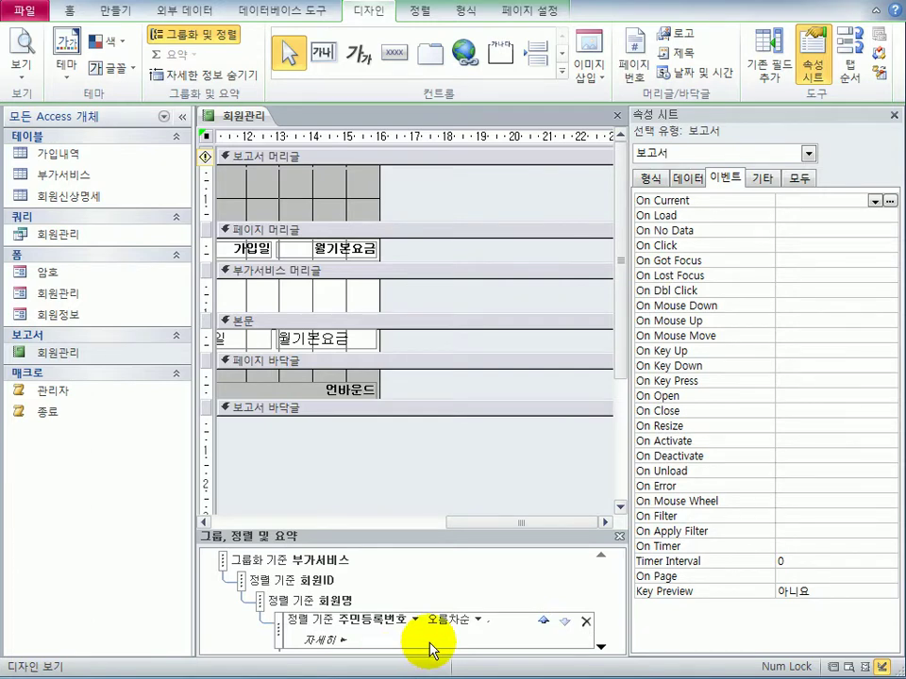
pyautogui.click(344, 559)
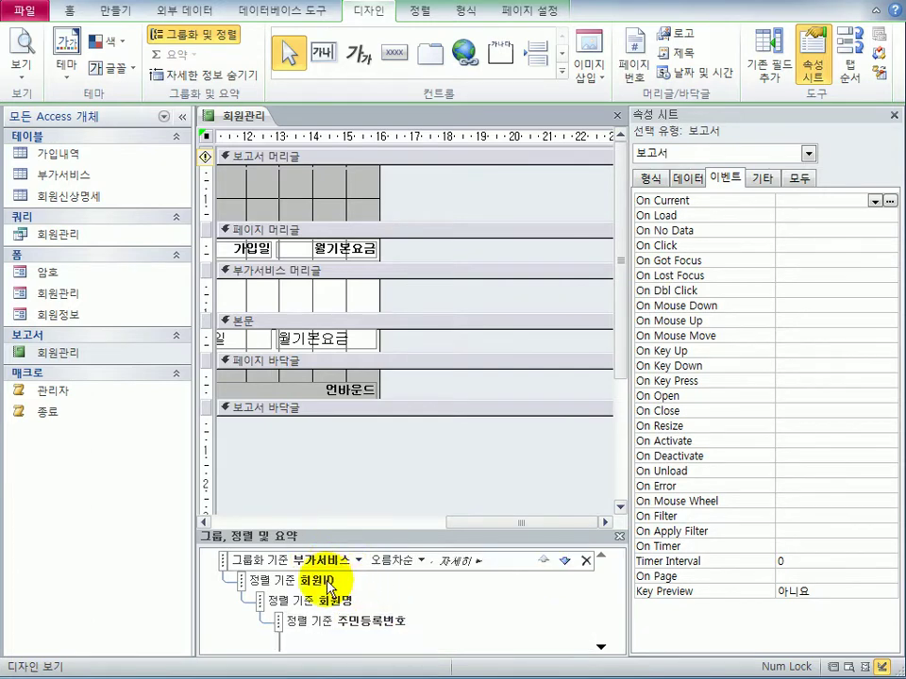
pyautogui.click(328, 586)
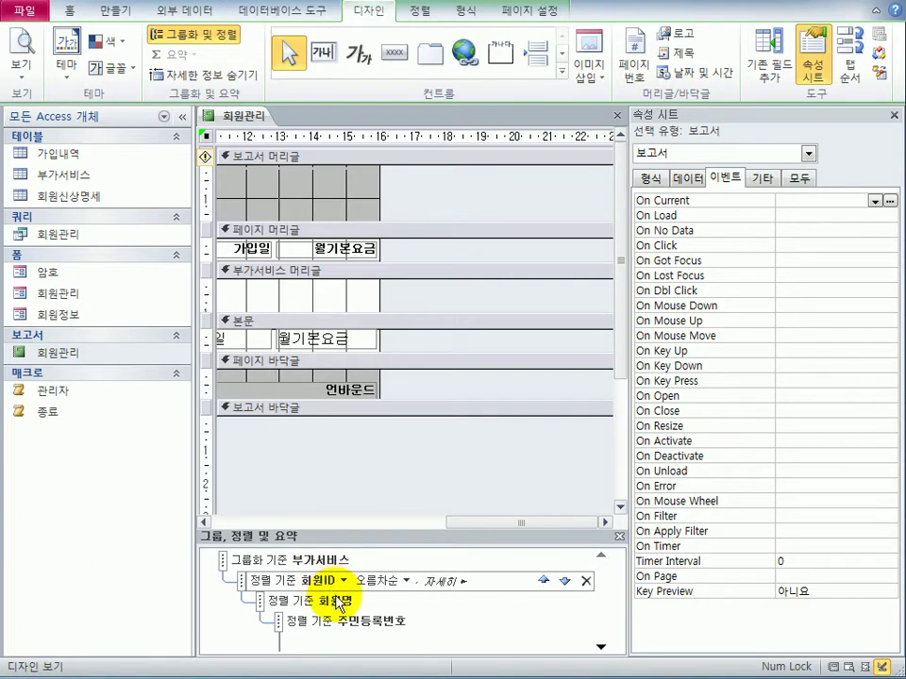
pyautogui.click(335, 602)
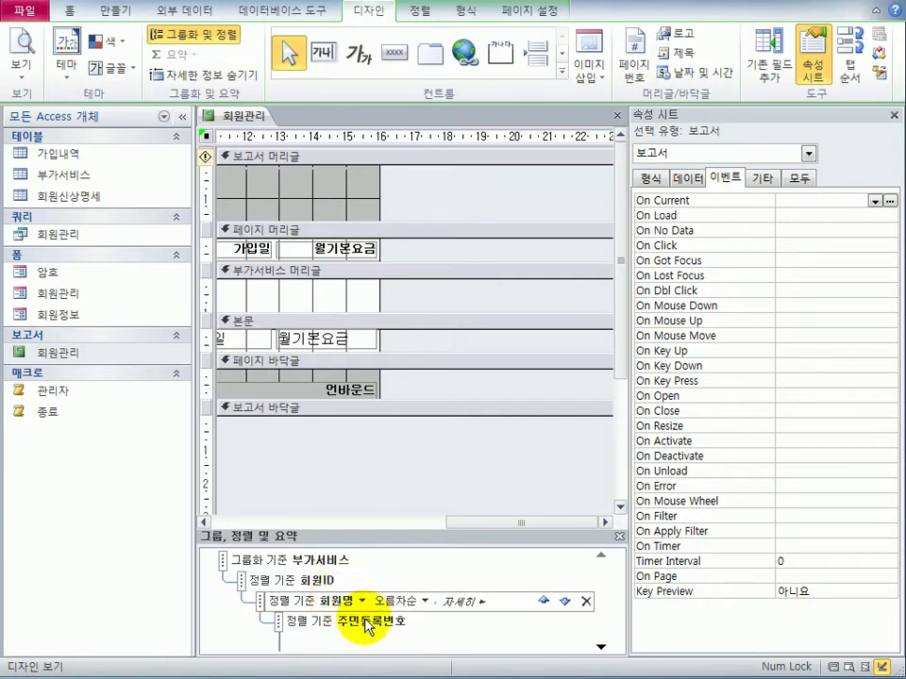
pyautogui.click(367, 626)
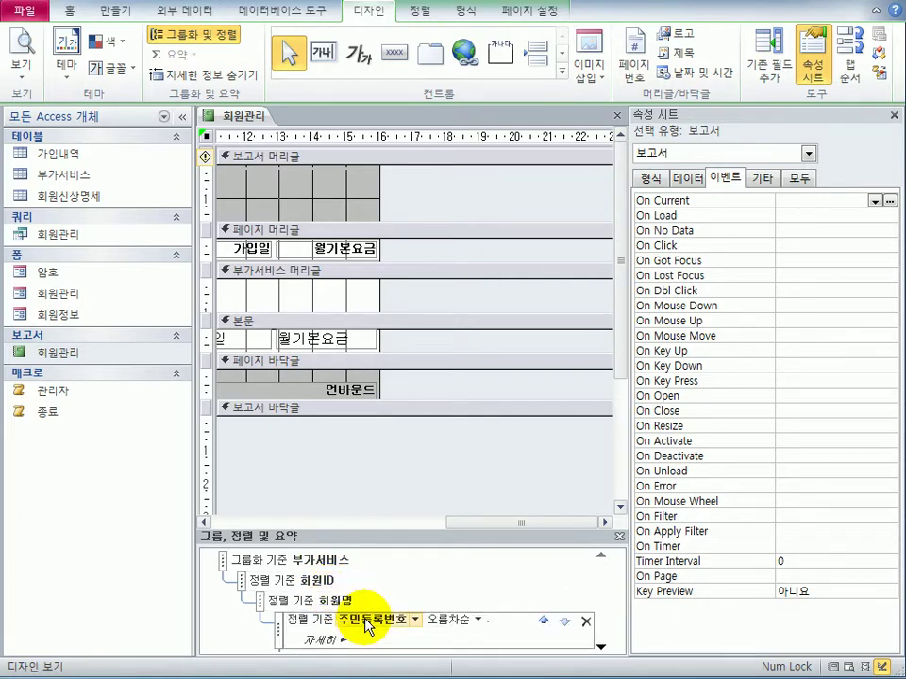
# Expand the 부가서비스 group's options and display both its header section and its footer section.
pyautogui.click(336, 564)
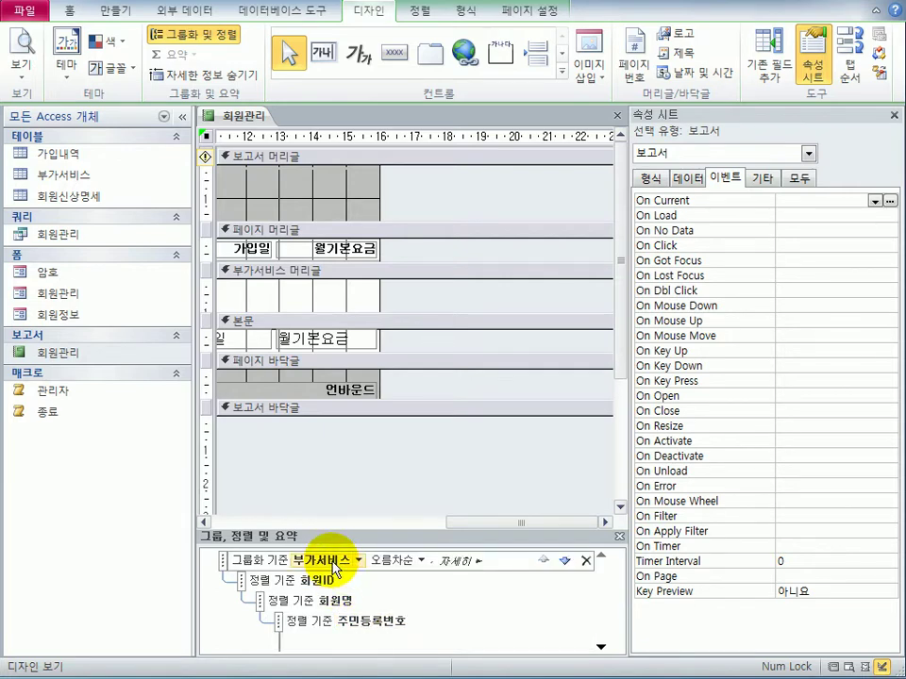
pyautogui.click(457, 561)
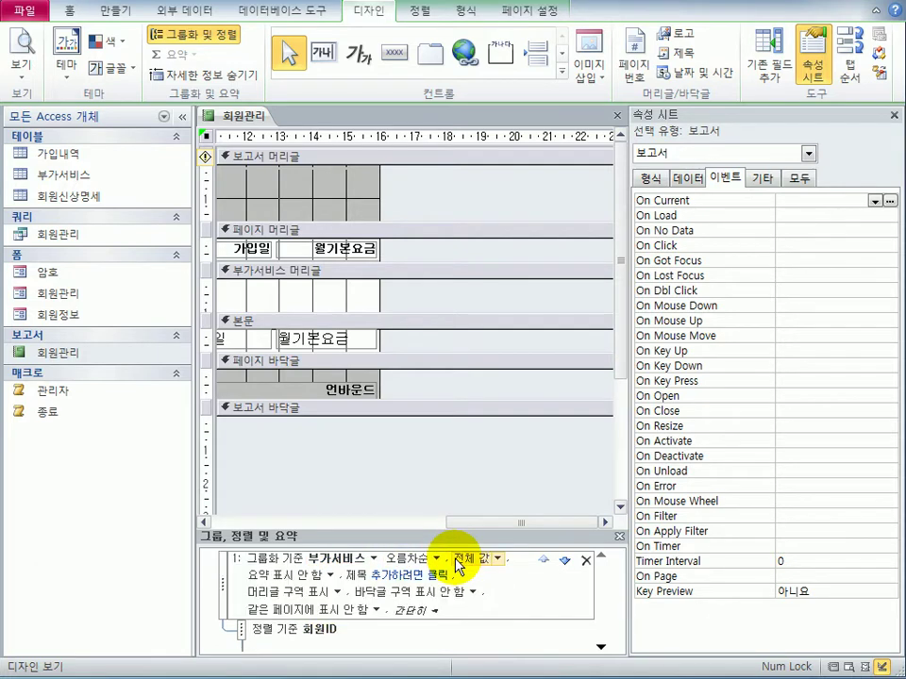
pyautogui.click(340, 596)
pyautogui.click(313, 620)
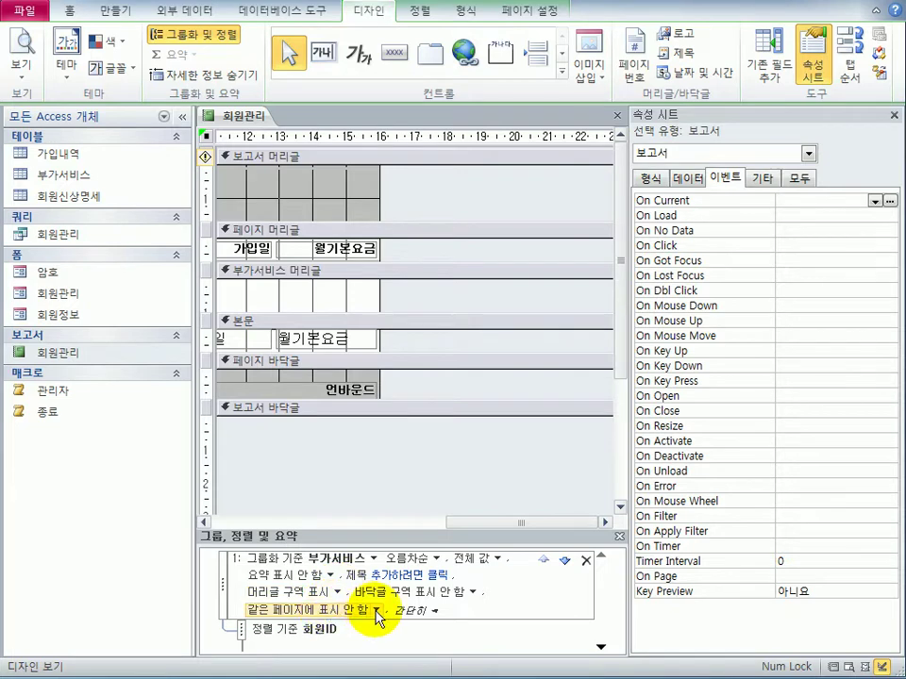
pyautogui.click(474, 593)
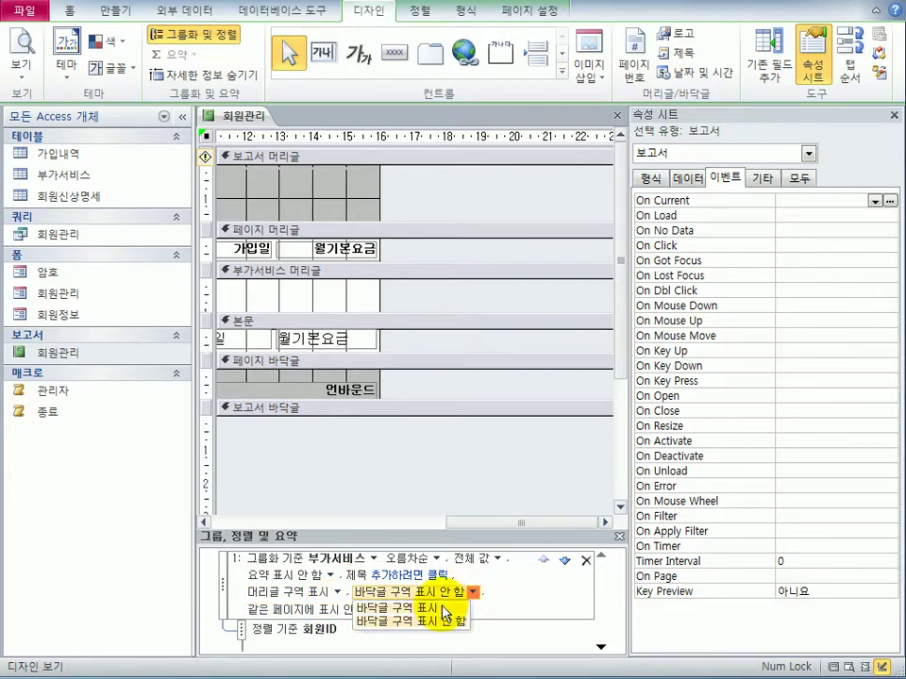
pyautogui.click(444, 608)
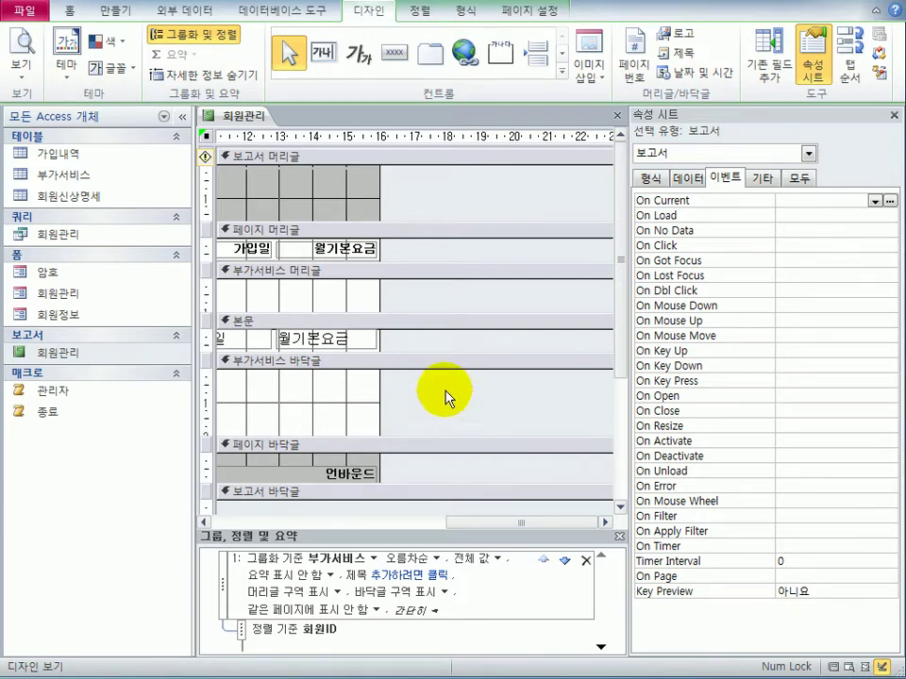
# Set the background colour of the txt_부가서비스 text box in the group header to #FF80C0.
pyautogui.moveTo(477, 524); pyautogui.dragTo(240, 528)
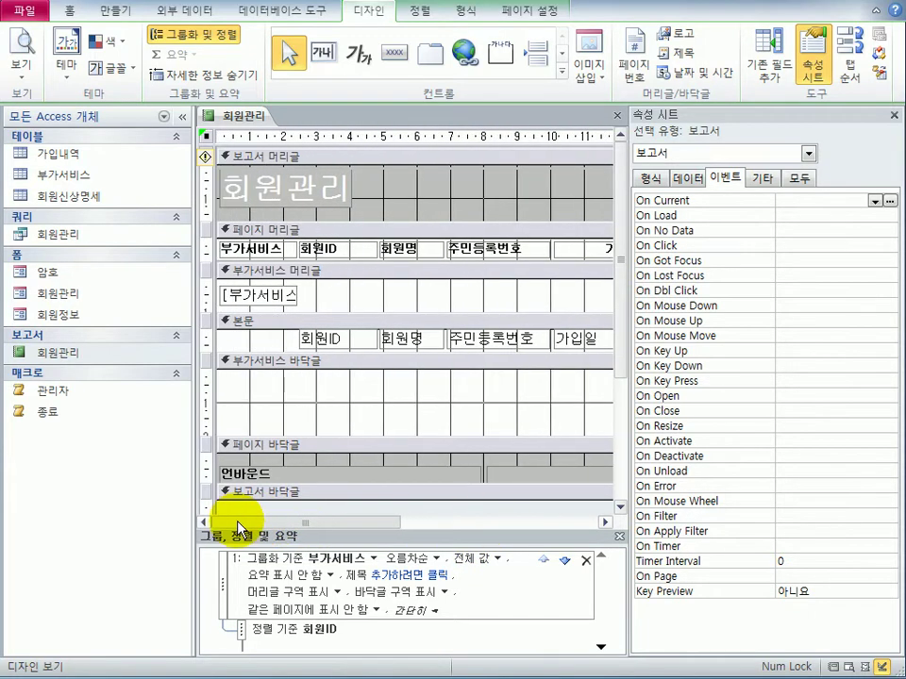
pyautogui.click(288, 294)
pyautogui.click(288, 295)
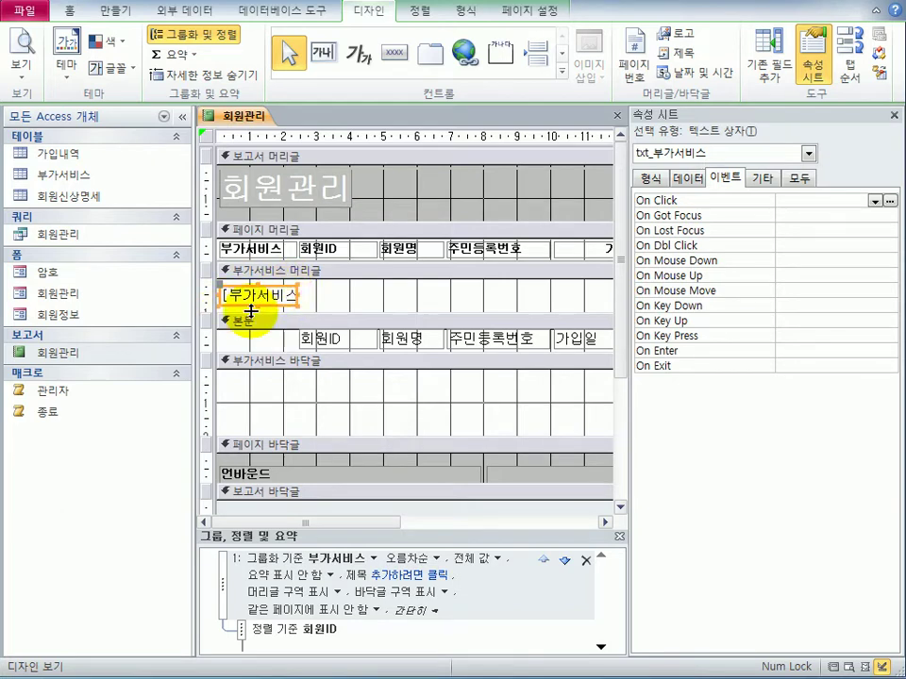
pyautogui.click(649, 179)
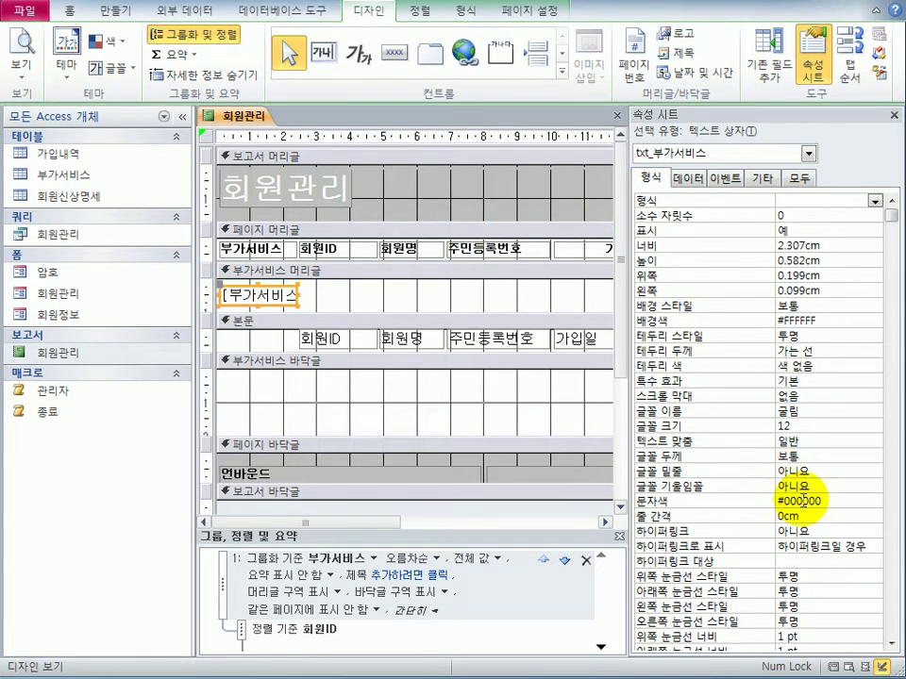
pyautogui.click(838, 321)
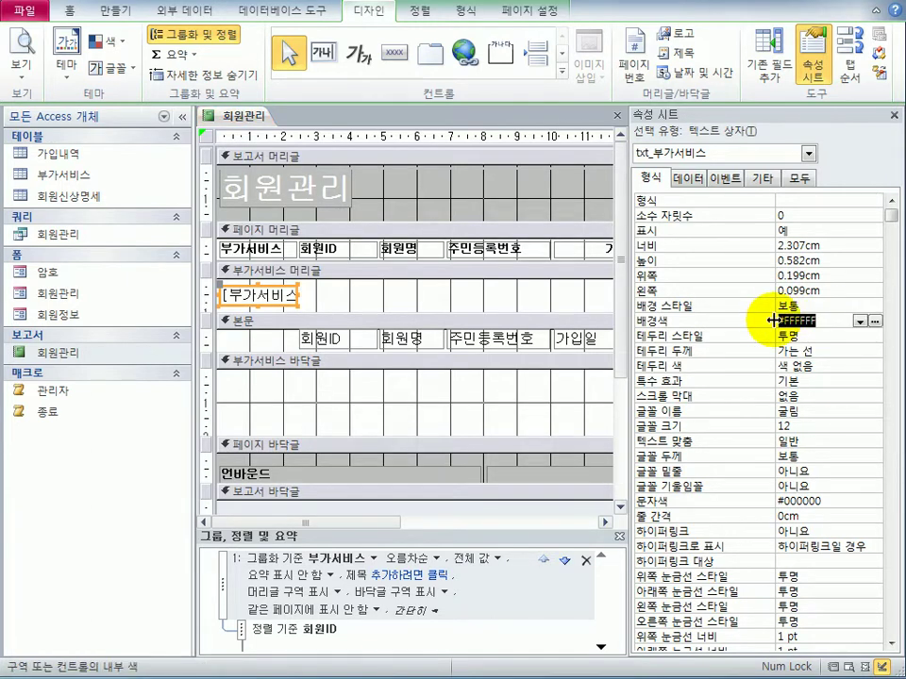
pyautogui.write('#')
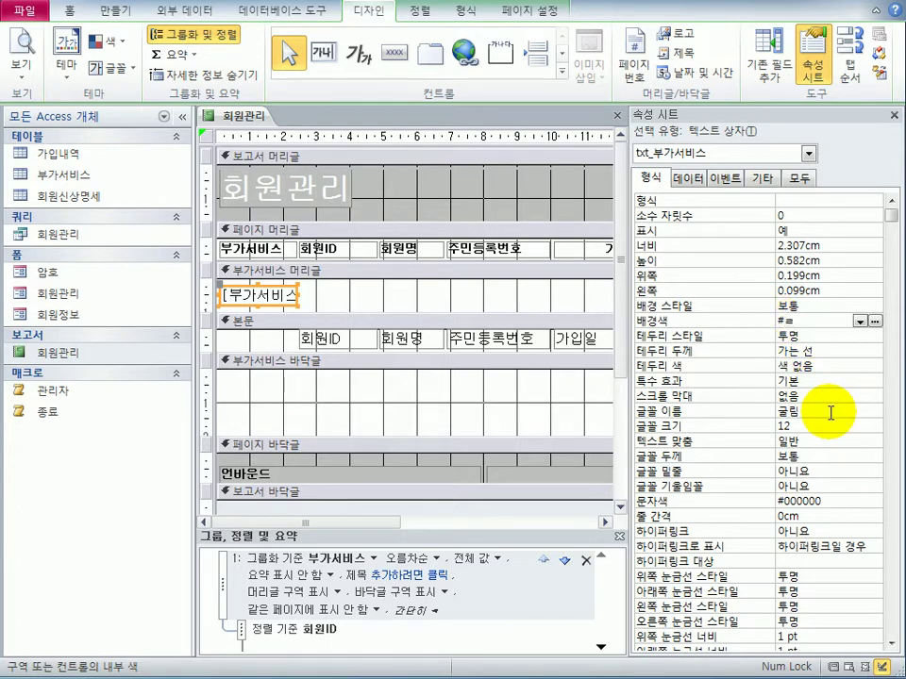
pyautogui.write('FF80c0')
pyautogui.press('BackSpace')
pyautogui.press('BackSpace')
pyautogui.write('C0')
pyautogui.press('Return')
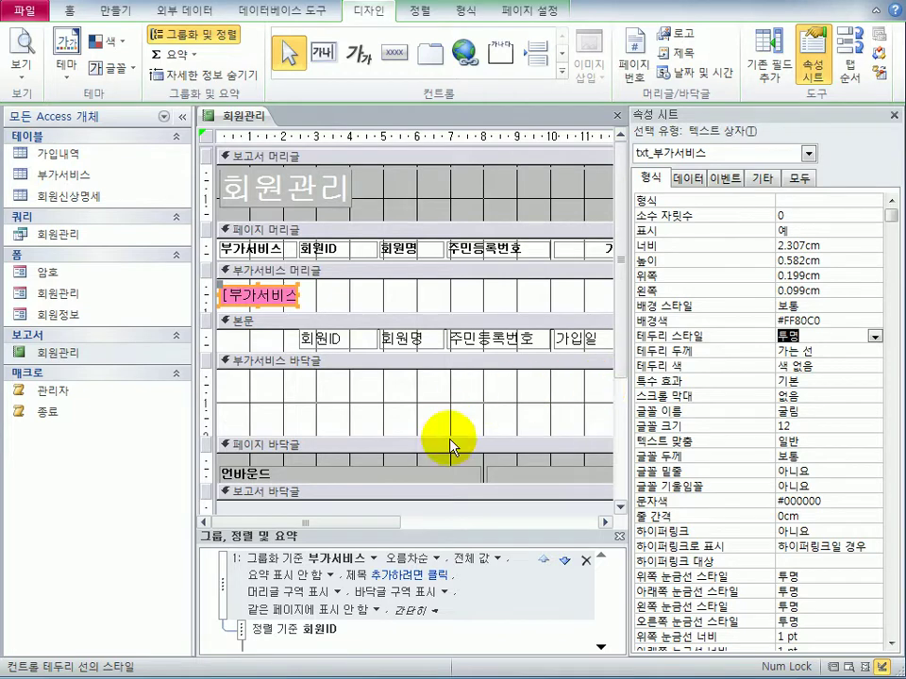
# Draw a text box about 2.6 cm wide in the 부가서비스 footer, beneath the 월기본요금 column.
pyautogui.click(893, 115)
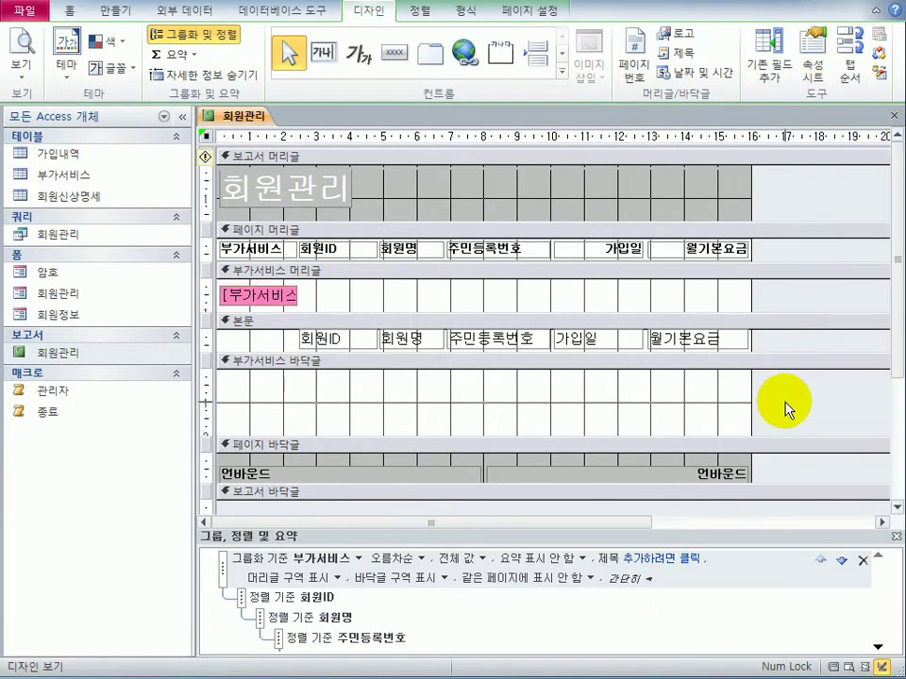
pyautogui.click(564, 76)
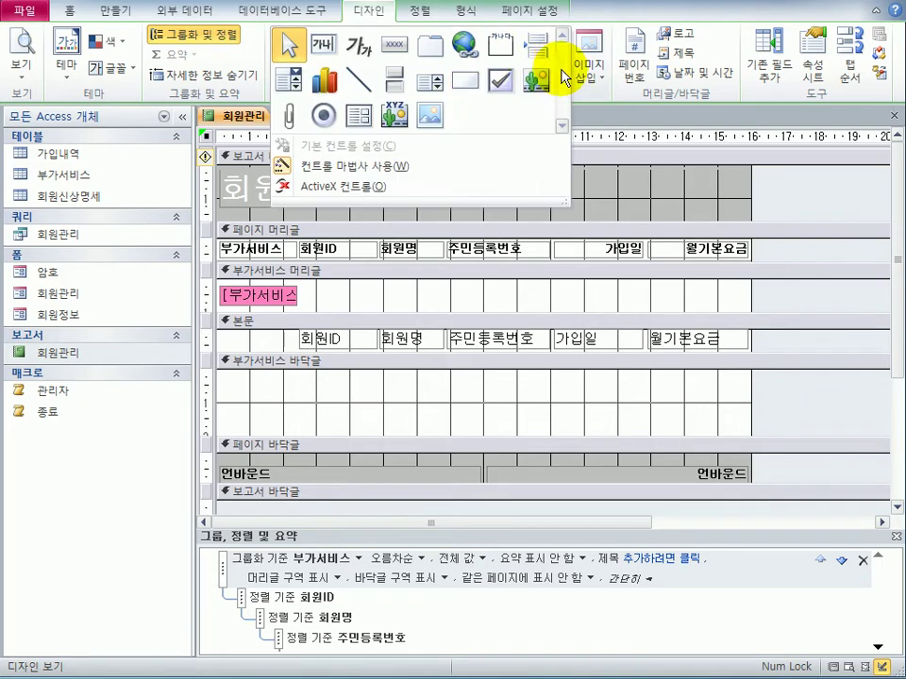
pyautogui.click(324, 47)
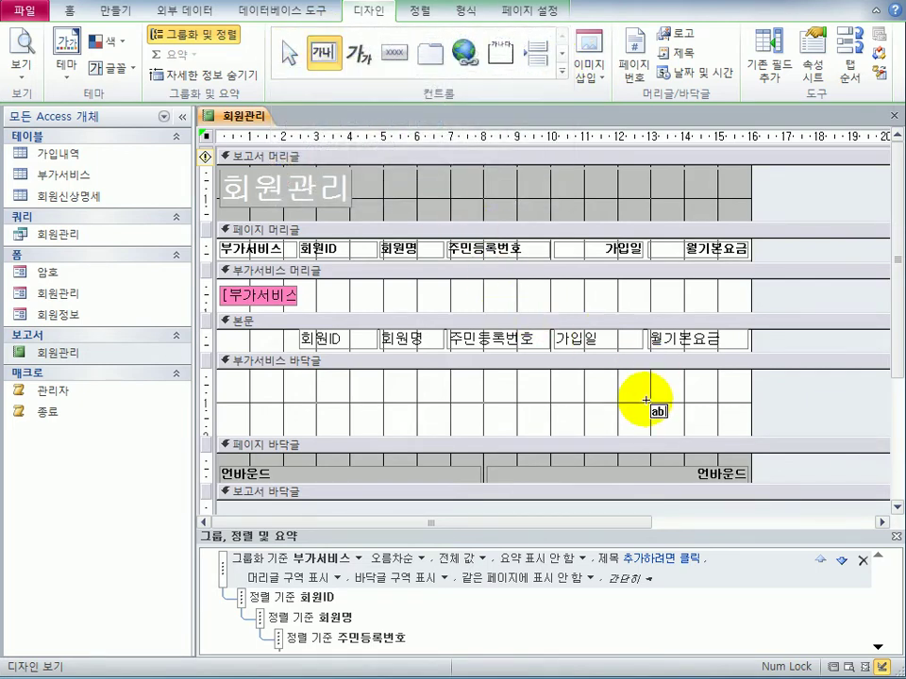
pyautogui.moveTo(651, 391); pyautogui.dragTo(733, 418)
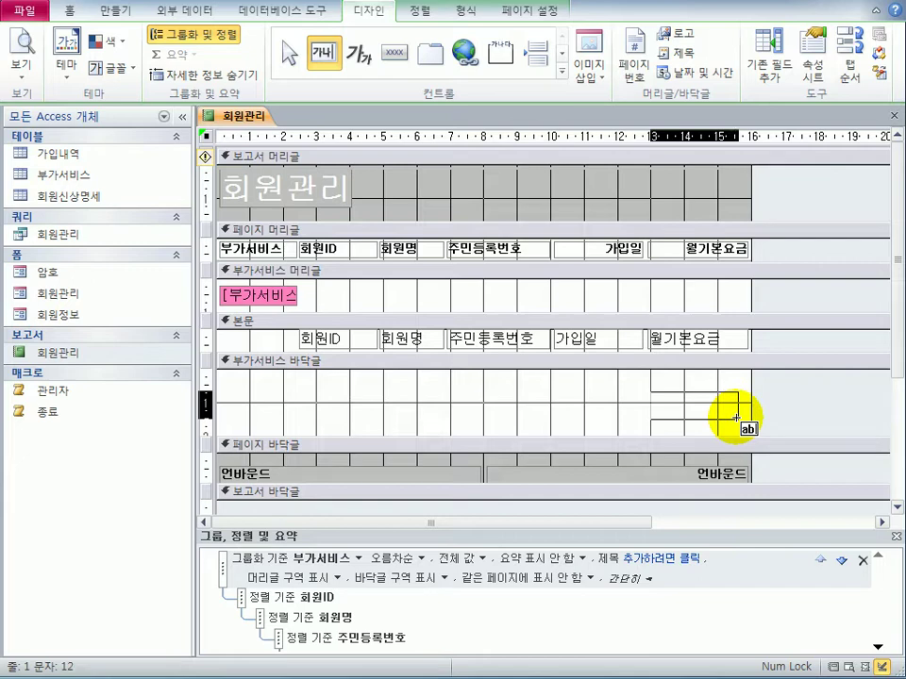
pyautogui.moveTo(737, 418); pyautogui.dragTo(737, 419)
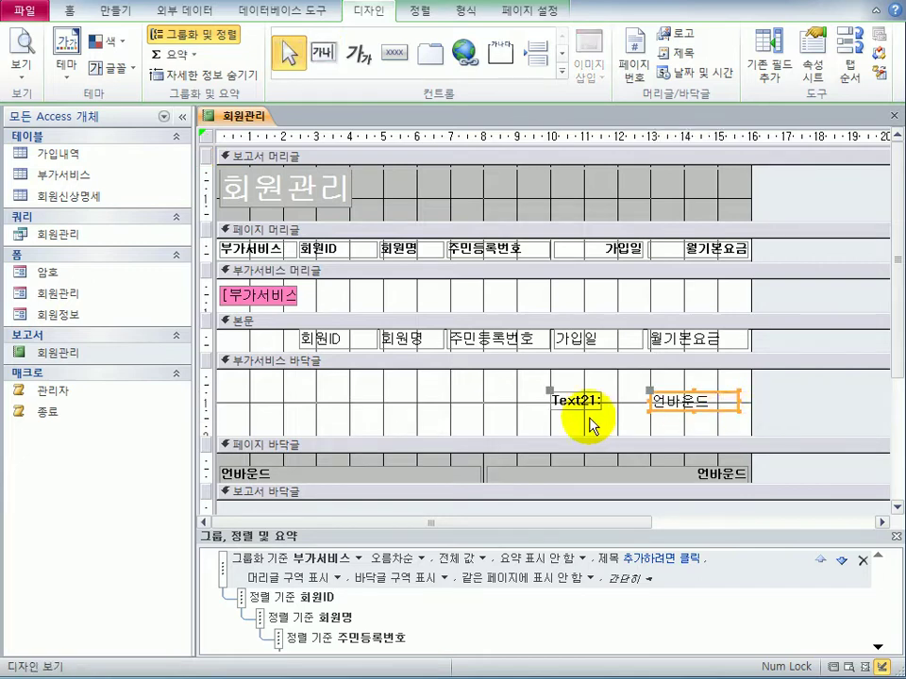
# Change the new text box's label caption to 평균 and move the label to the left end of the 부가서비스 footer.
pyautogui.click(557, 400)
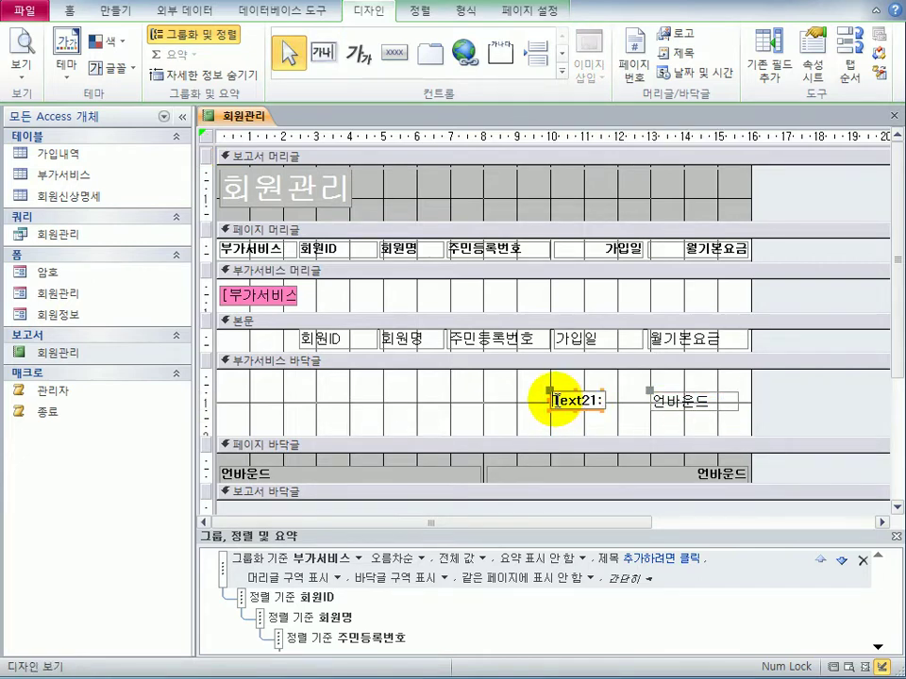
pyautogui.doubleClick(568, 400)
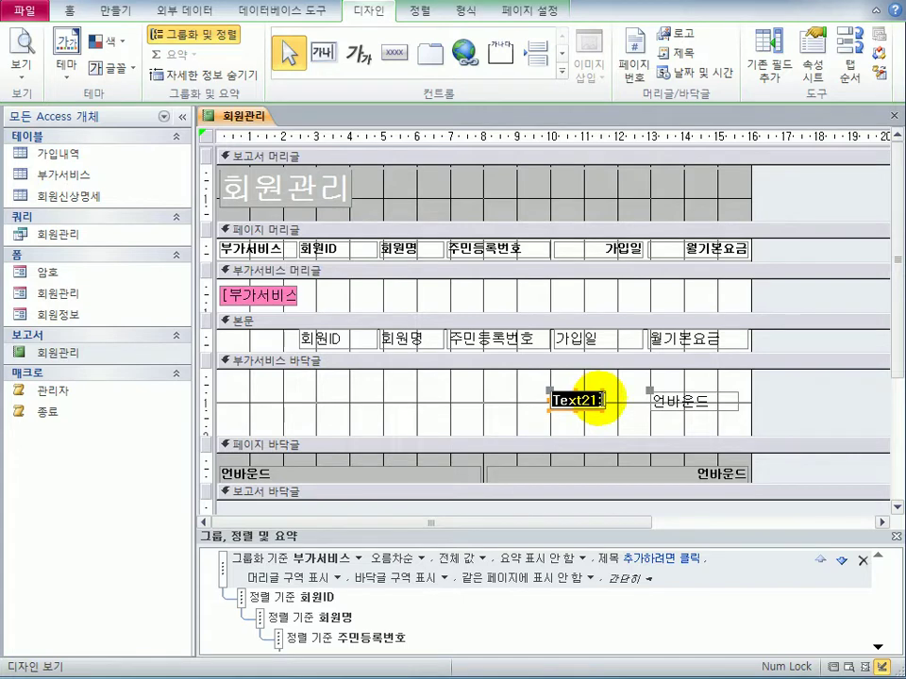
pyautogui.write('vu')
pyautogui.press('BackSpace')
pyautogui.press('BackSpace')
pyautogui.write('평균')
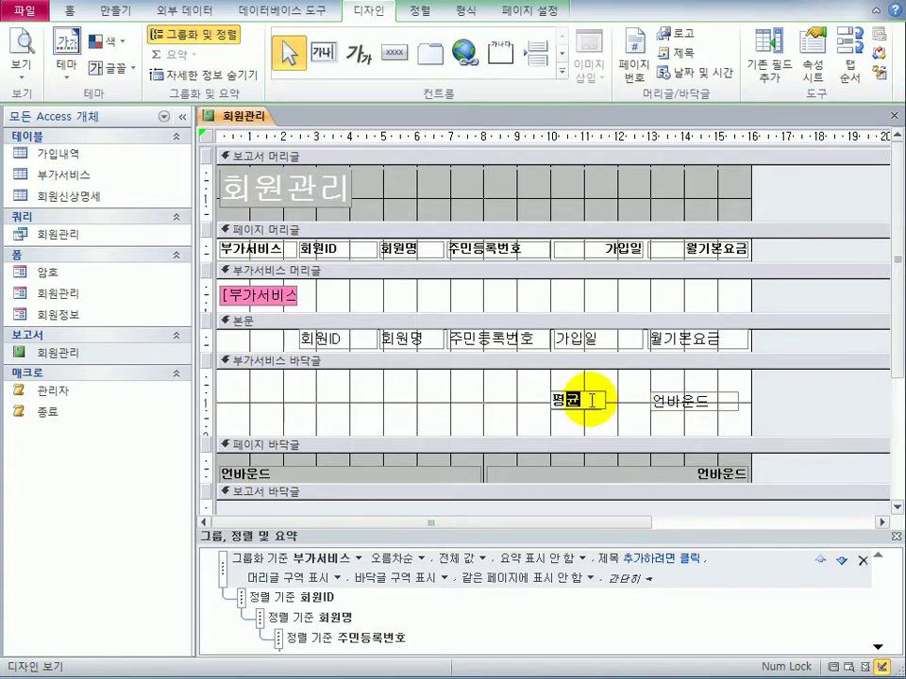
pyautogui.moveTo(549, 389); pyautogui.dragTo(228, 394)
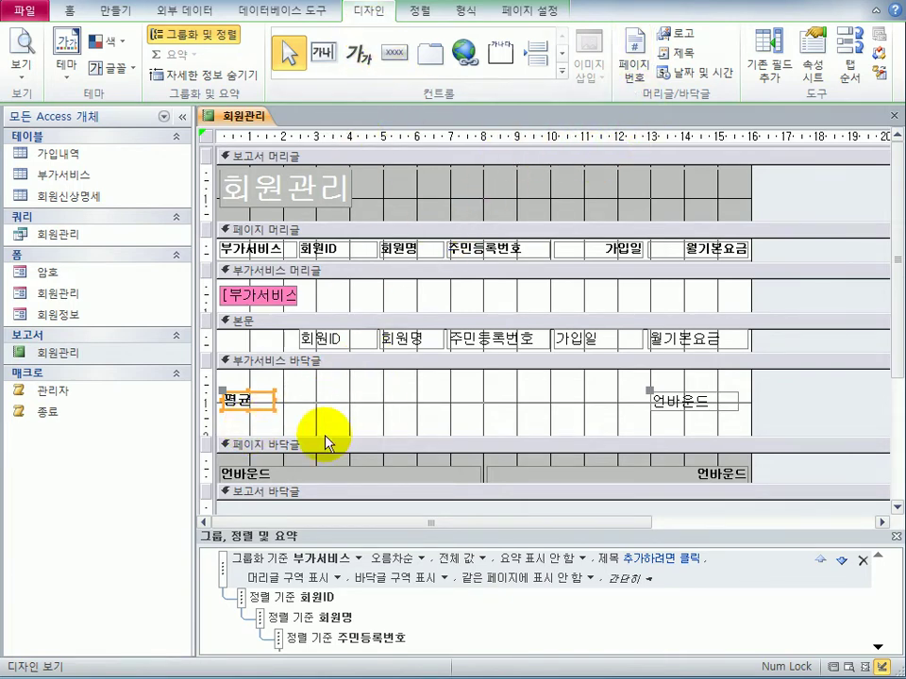
# Name the 평균 label lbl평균 in its properties.
pyautogui.click(809, 73)
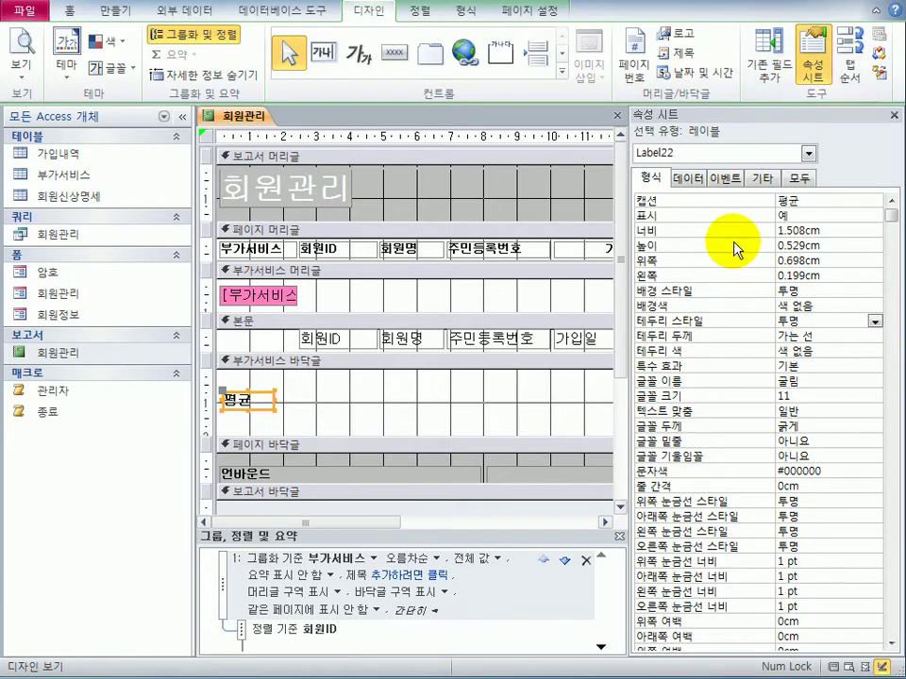
pyautogui.click(799, 178)
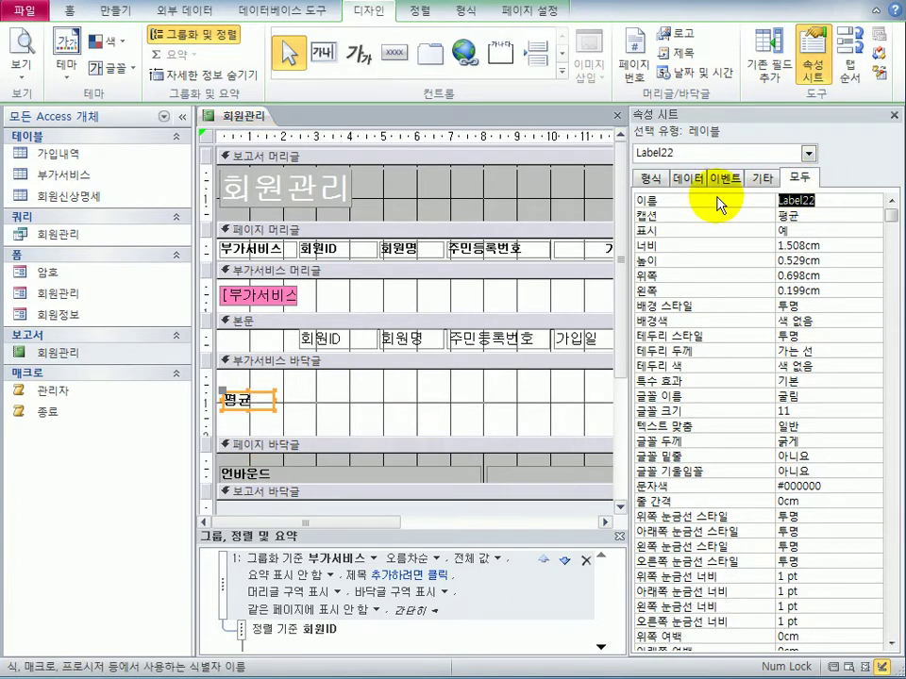
pyautogui.write('lbl평균')
pyautogui.press('Return')
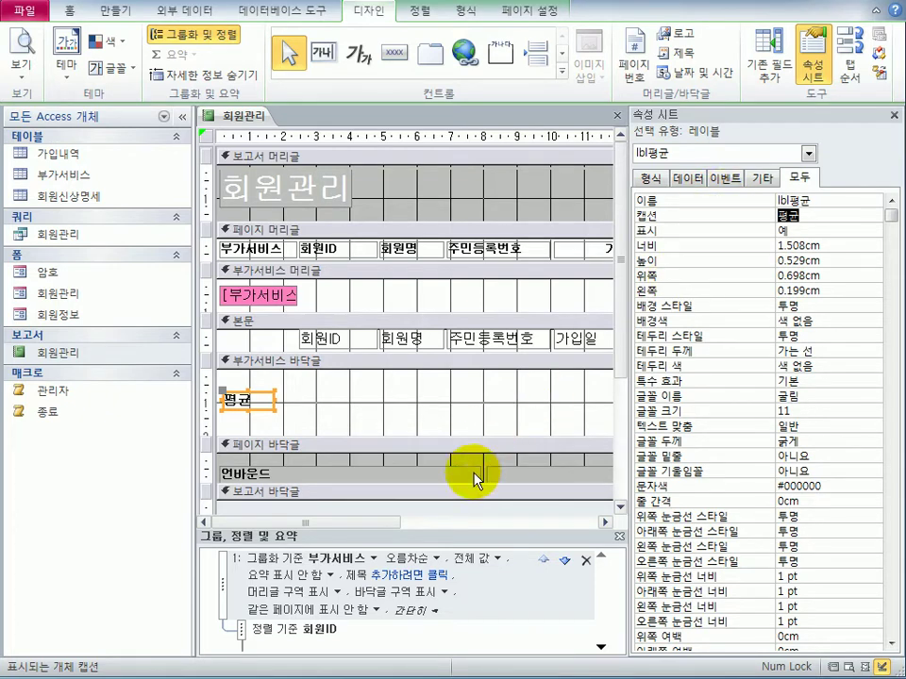
# Name the unbound text box in the 부가서비스 footer txt_월기본요금평균.
pyautogui.moveTo(393, 524); pyautogui.dragTo(524, 522)
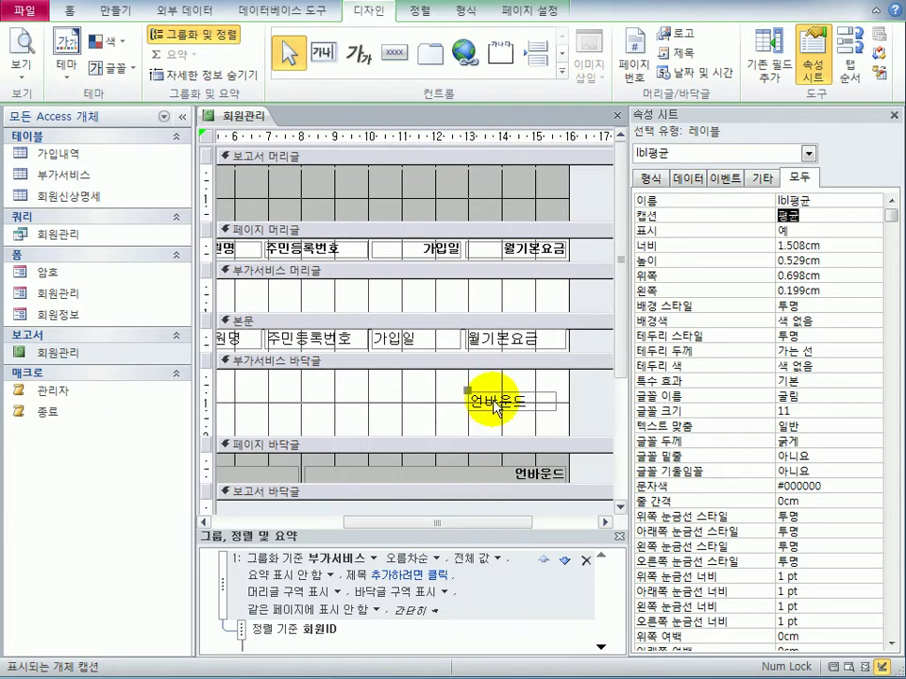
pyautogui.click(491, 400)
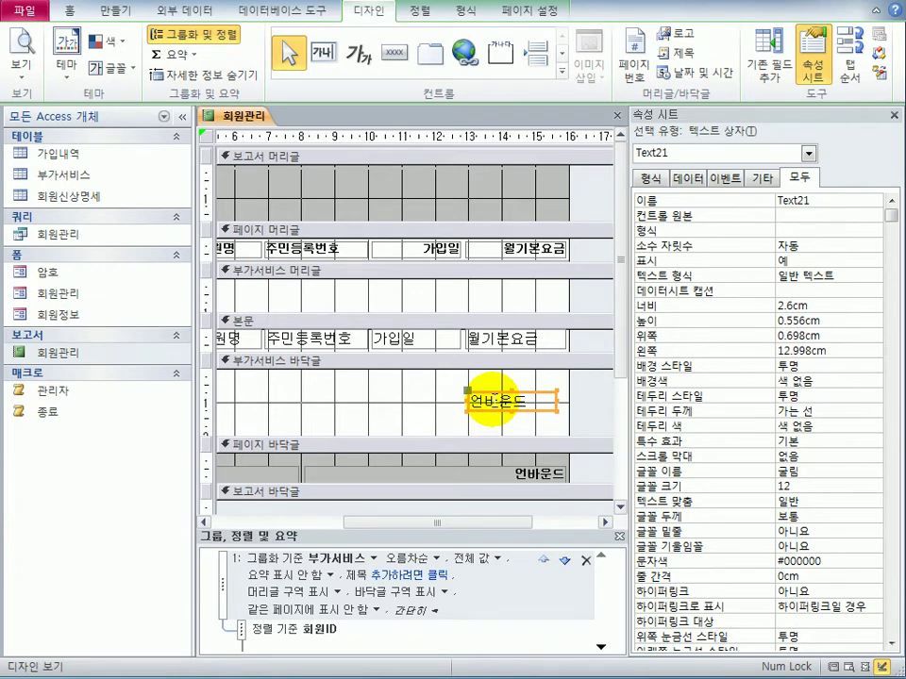
pyautogui.doubleClick(811, 200)
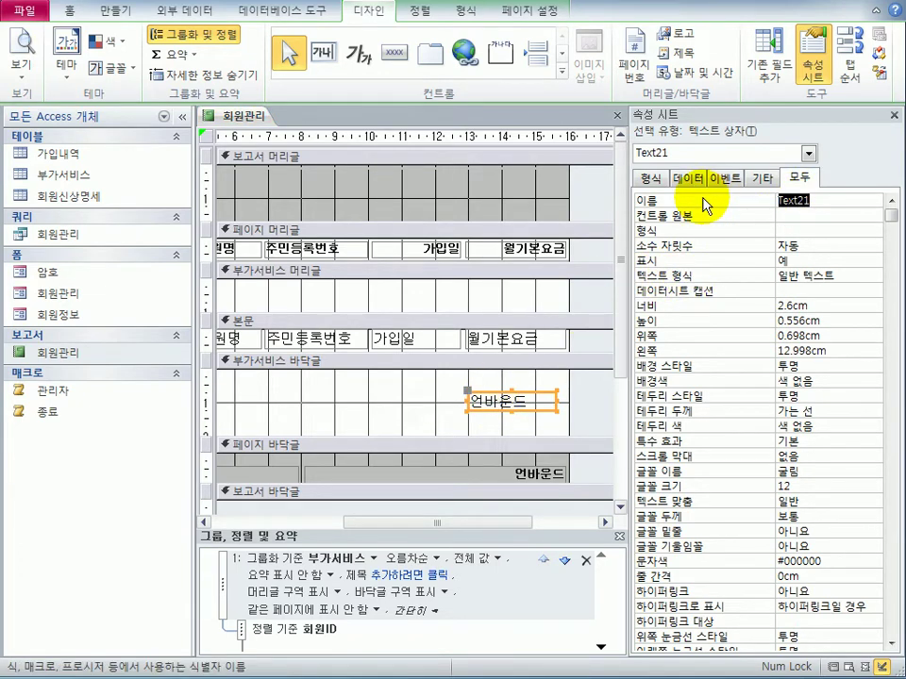
pyautogui.write('txt')
pyautogui.write('_d')
pyautogui.write('nd')
pyautogui.press('BackSpace')
pyautogui.press('BackSpace')
pyautogui.press('BackSpace')
pyautogui.write('회기본요금평')
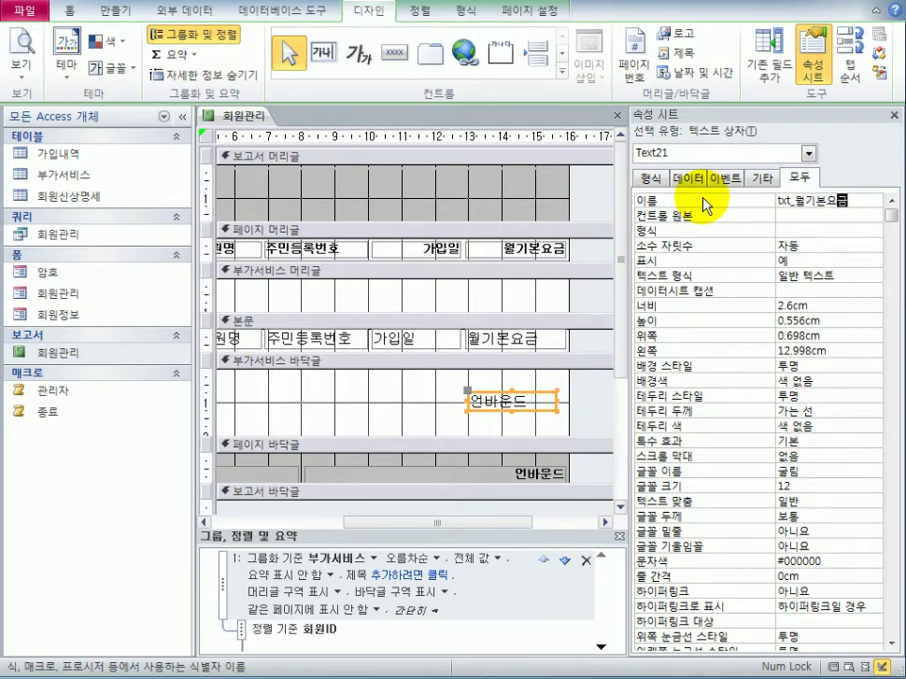
pyautogui.write('균')
pyautogui.press('Return')
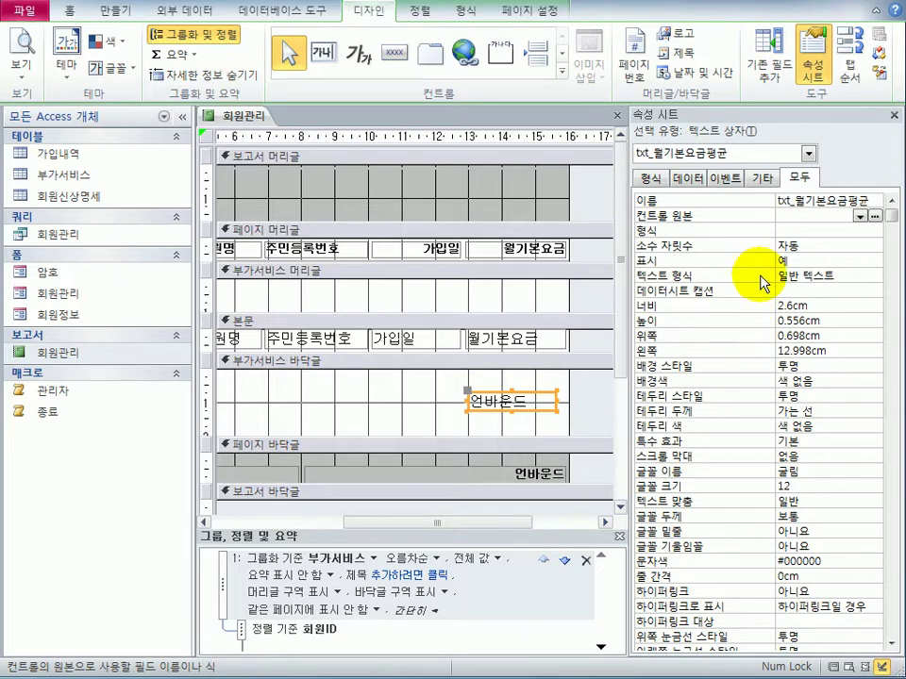
# Set the control source of txt_월기본요금평균 to =avg([월기본요금]) in the zoom editor.
pyautogui.rightClick(786, 216)
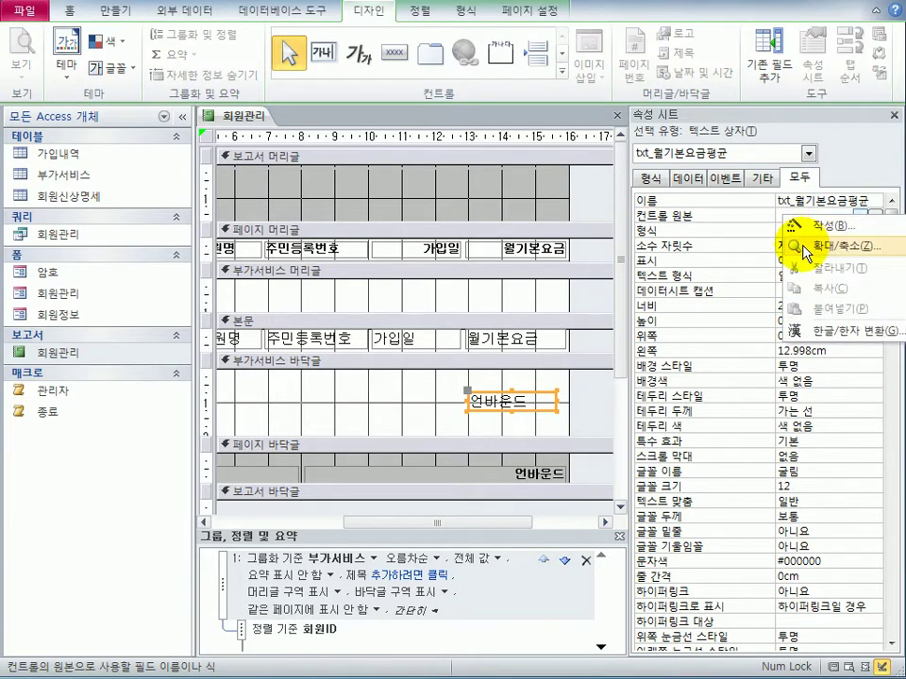
pyautogui.click(802, 246)
pyautogui.write('=')
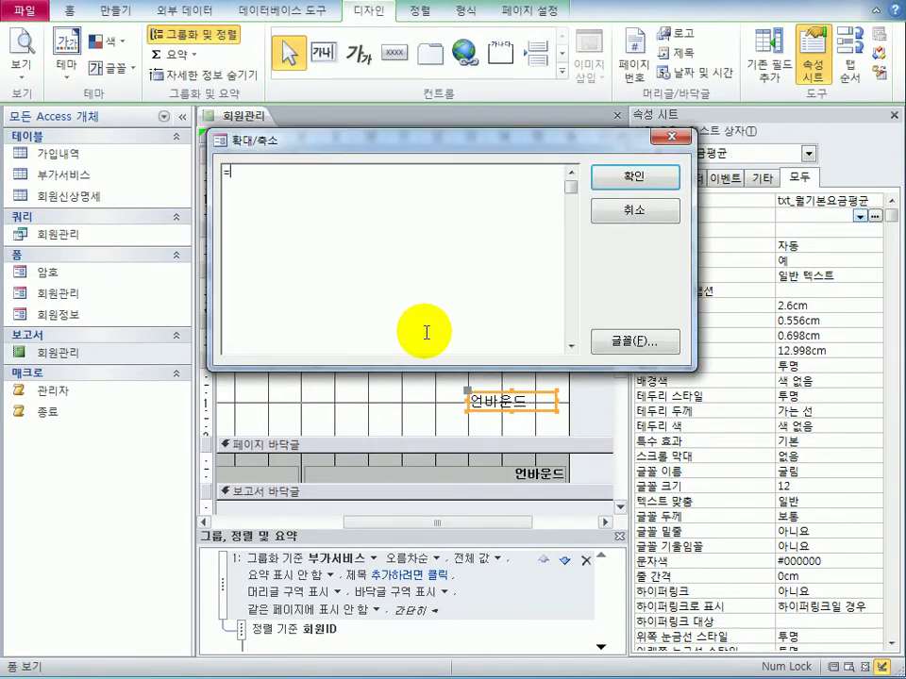
pyautogui.write('avg([')
pyautogui.write('회기본요그')
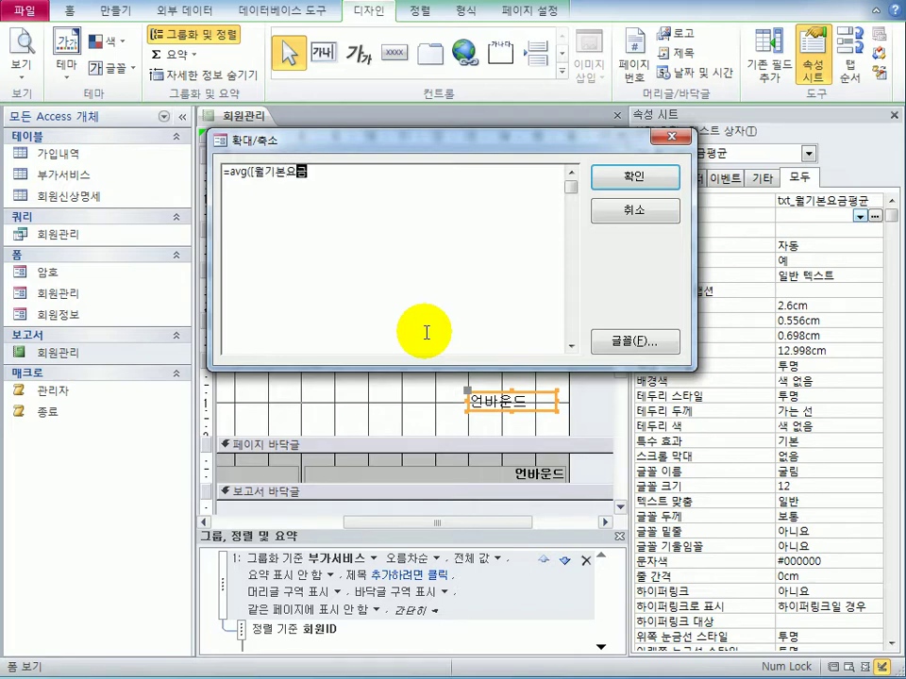
pyautogui.write('ㅁ]')
pyautogui.write(')')
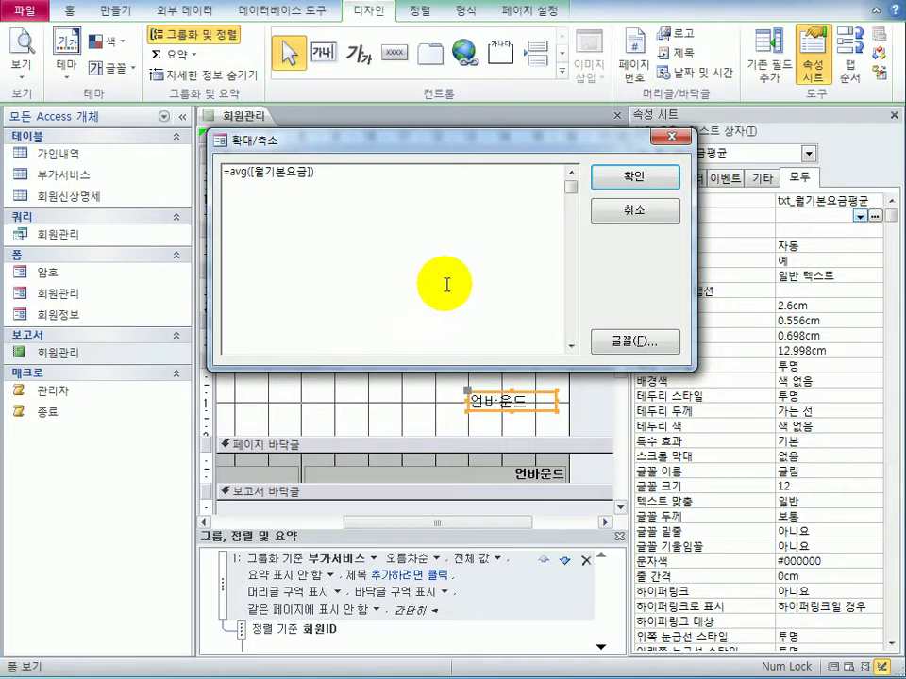
pyautogui.click(638, 189)
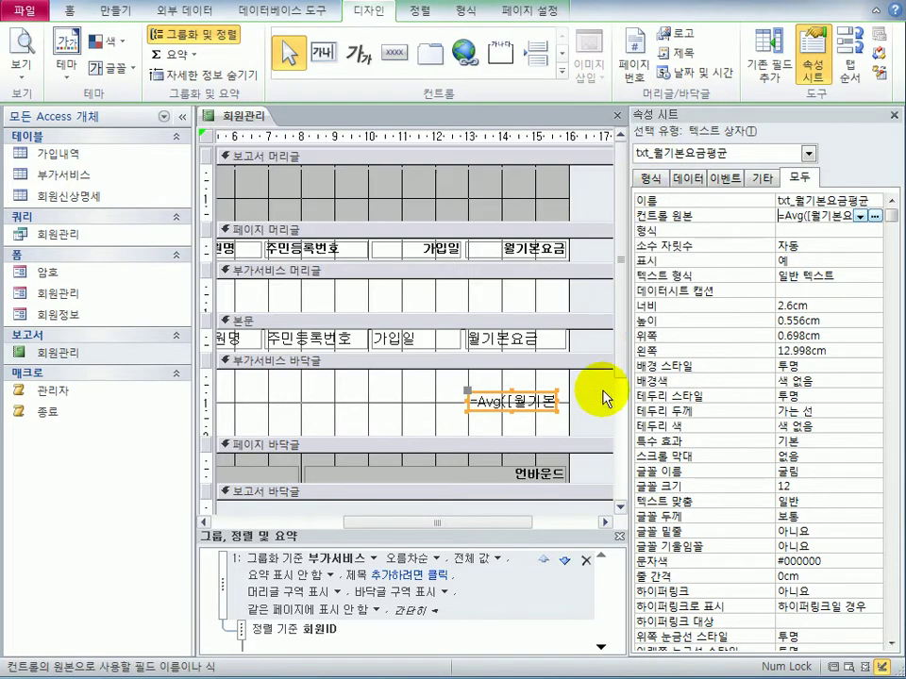
# Set the control source of the date text box txt_날짜 in the page footer to =now().
pyautogui.click(594, 436)
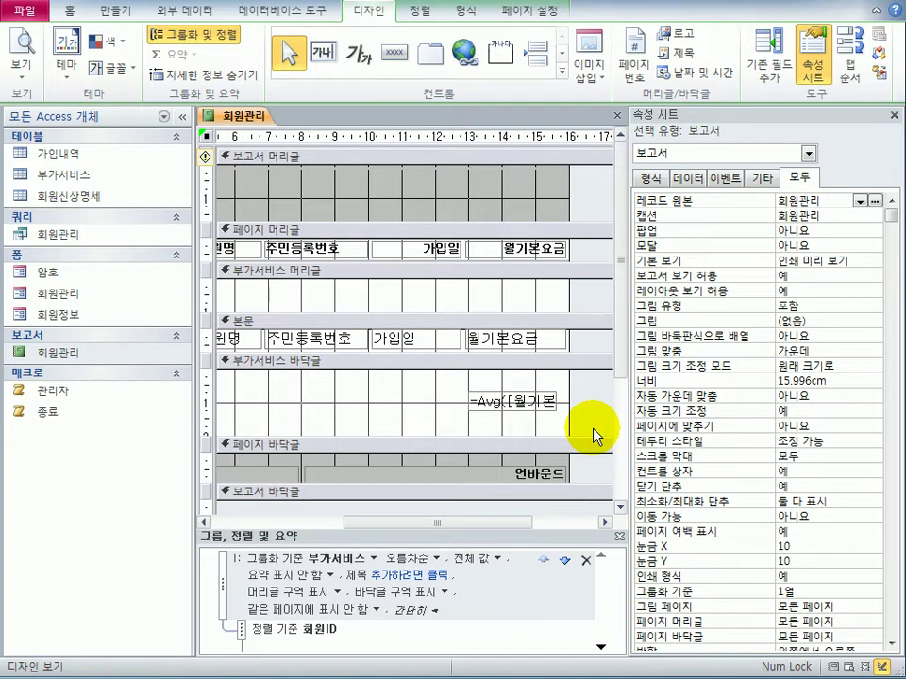
pyautogui.click(430, 476)
pyautogui.click(267, 472)
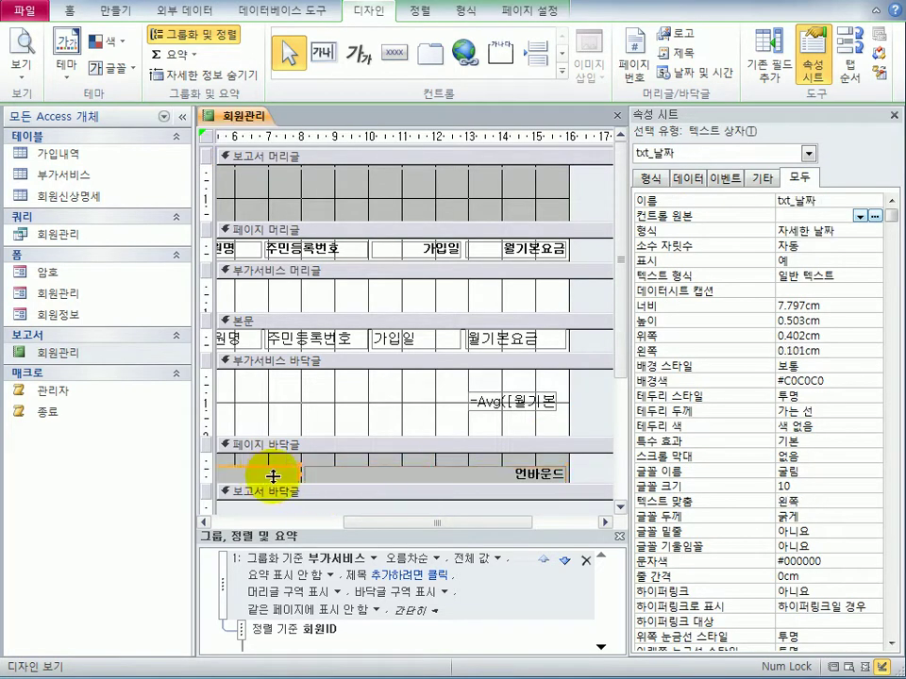
pyautogui.moveTo(395, 539); pyautogui.dragTo(274, 533)
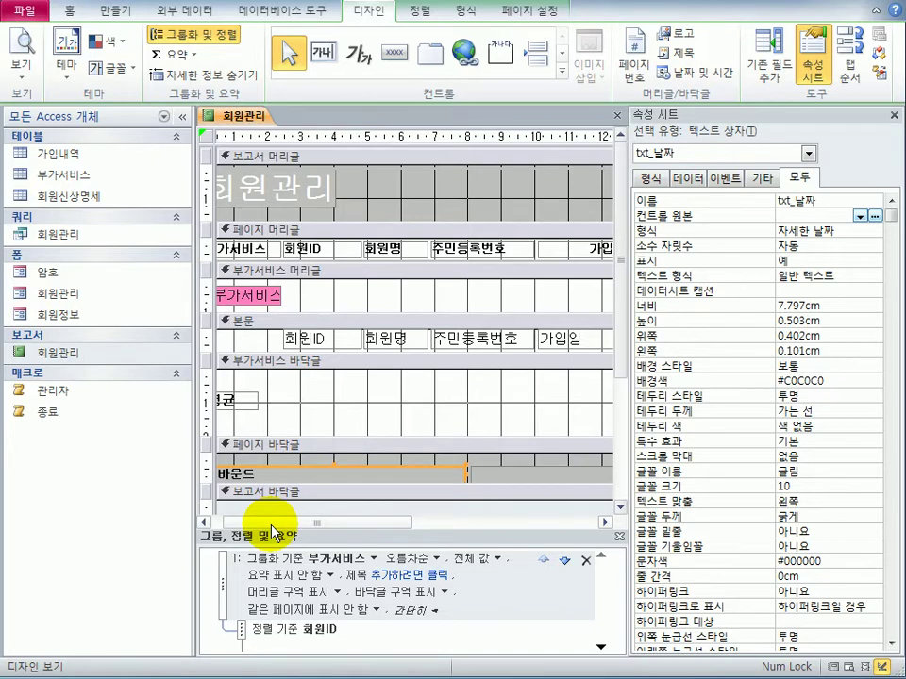
pyautogui.click(810, 215)
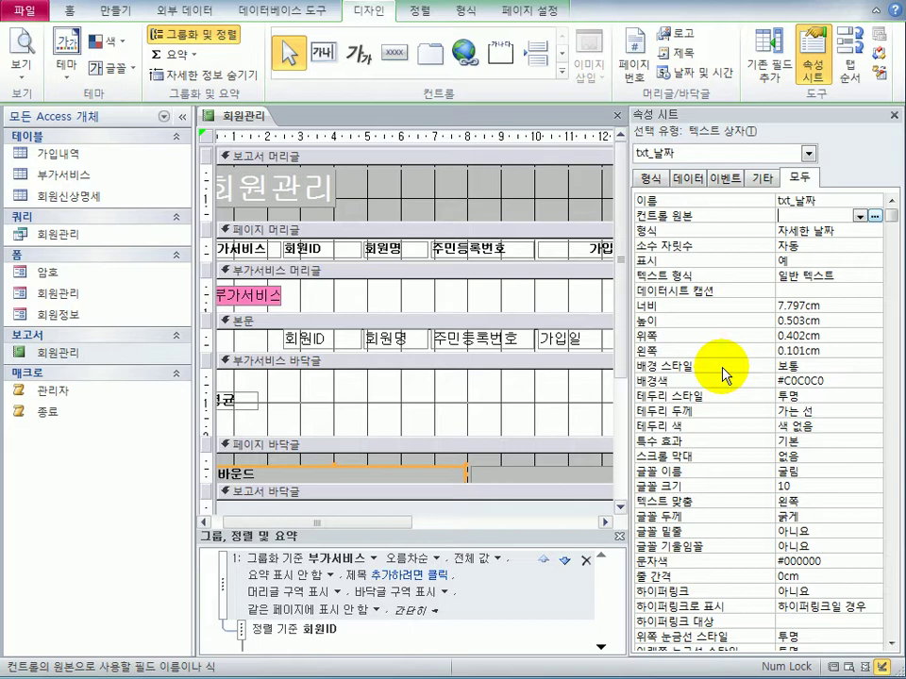
pyautogui.write('=now()')
pyautogui.press('Return')
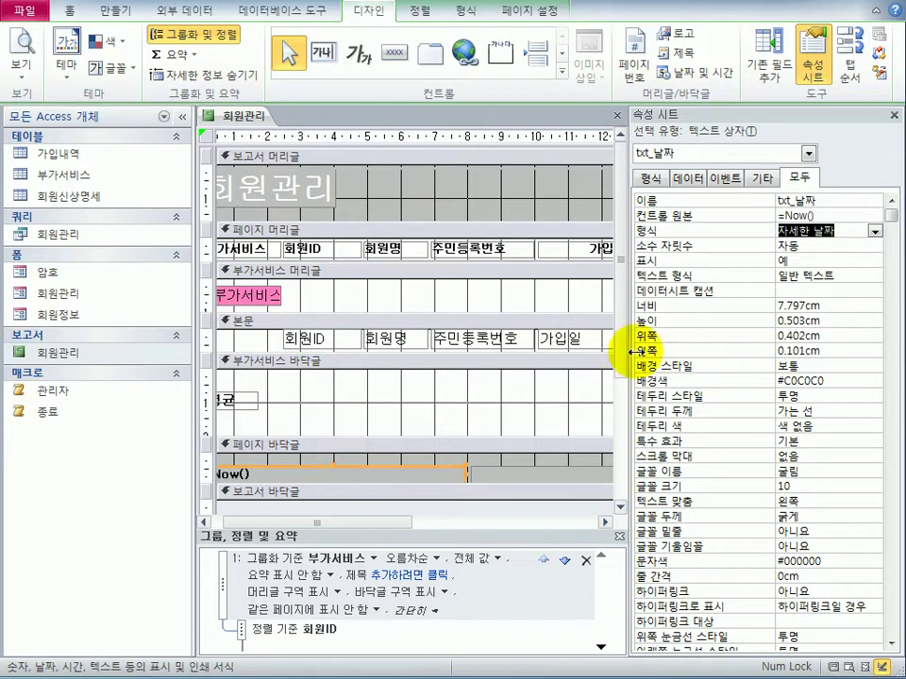
# Choose the 자세한 날짜 format for the date text box txt_날짜.
pyautogui.moveTo(627, 321); pyautogui.dragTo(515, 318)
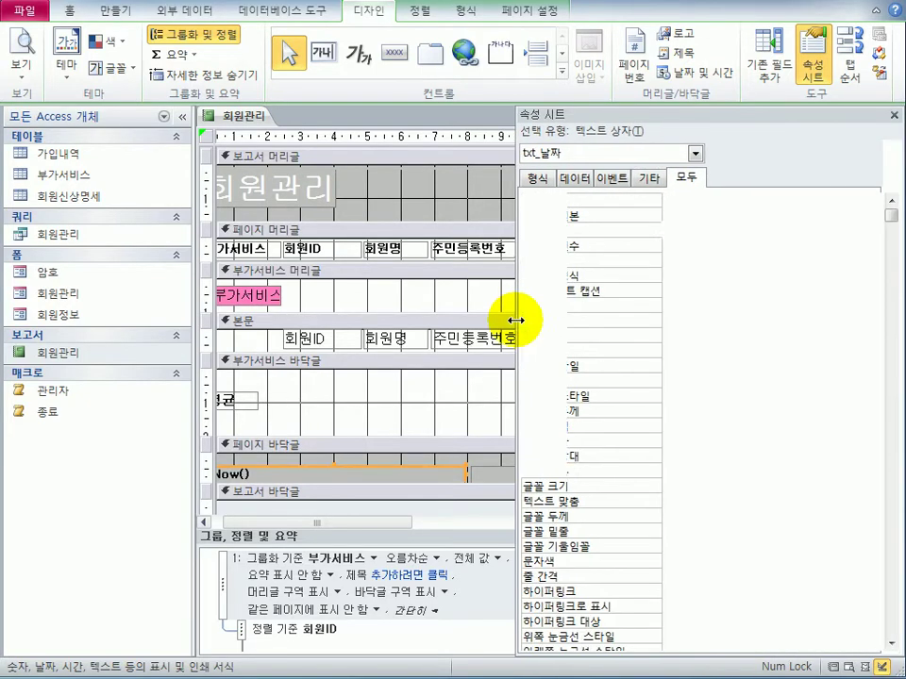
pyautogui.click(876, 233)
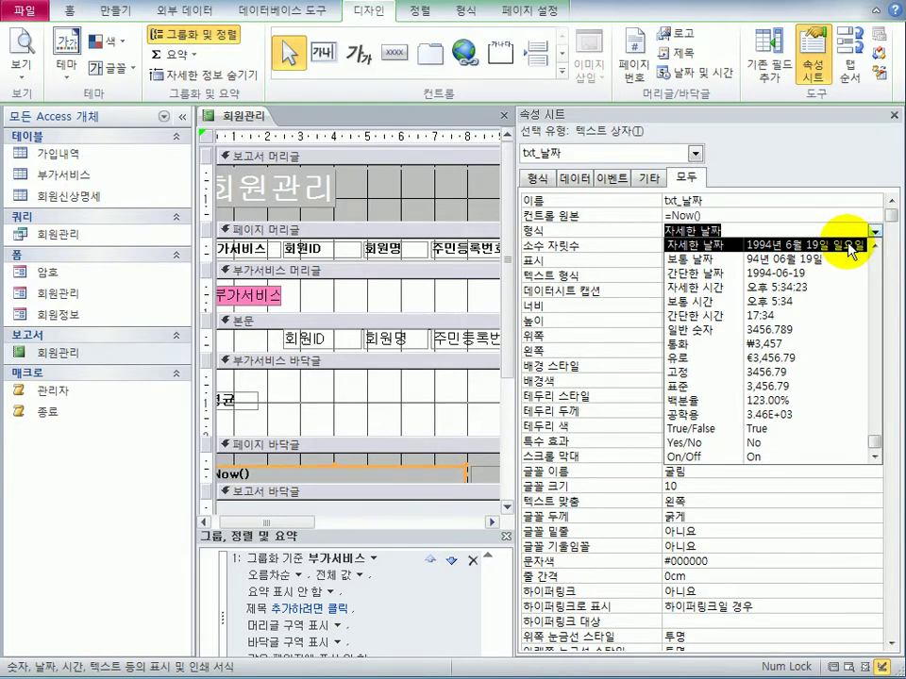
pyautogui.click(852, 250)
pyautogui.moveTo(514, 330); pyautogui.dragTo(632, 324)
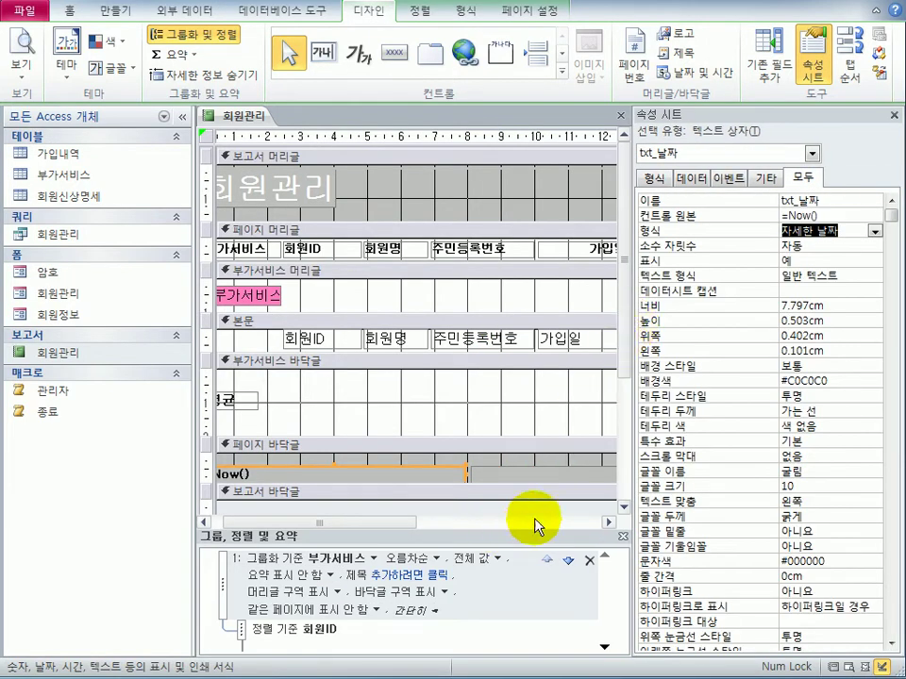
# Set the control source of txt_페이지 in the page footer to =[page] & " / " & [pages] in the zoom editor.
pyautogui.click(550, 477)
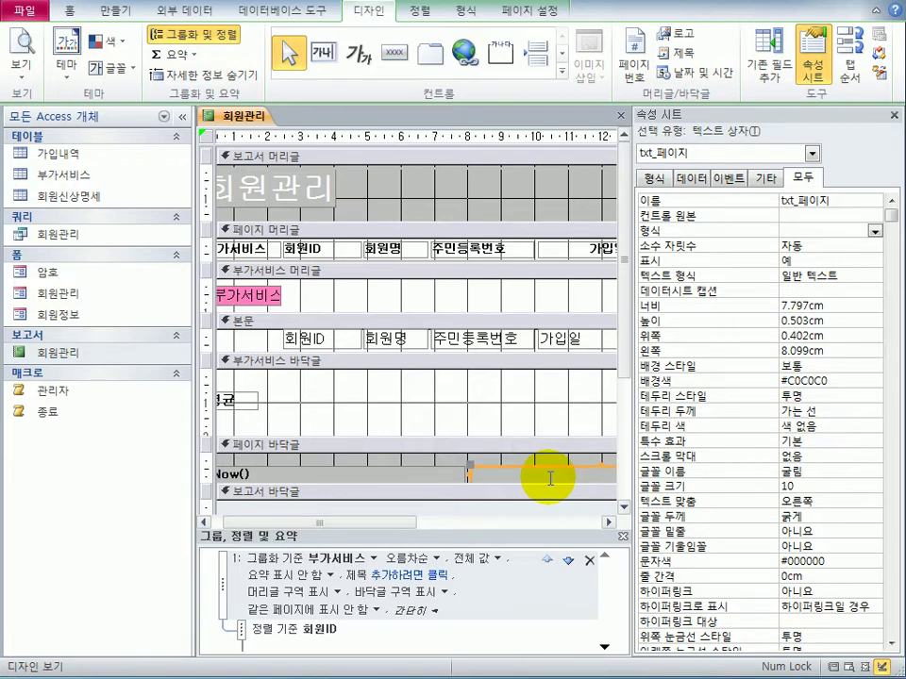
pyautogui.click(797, 216)
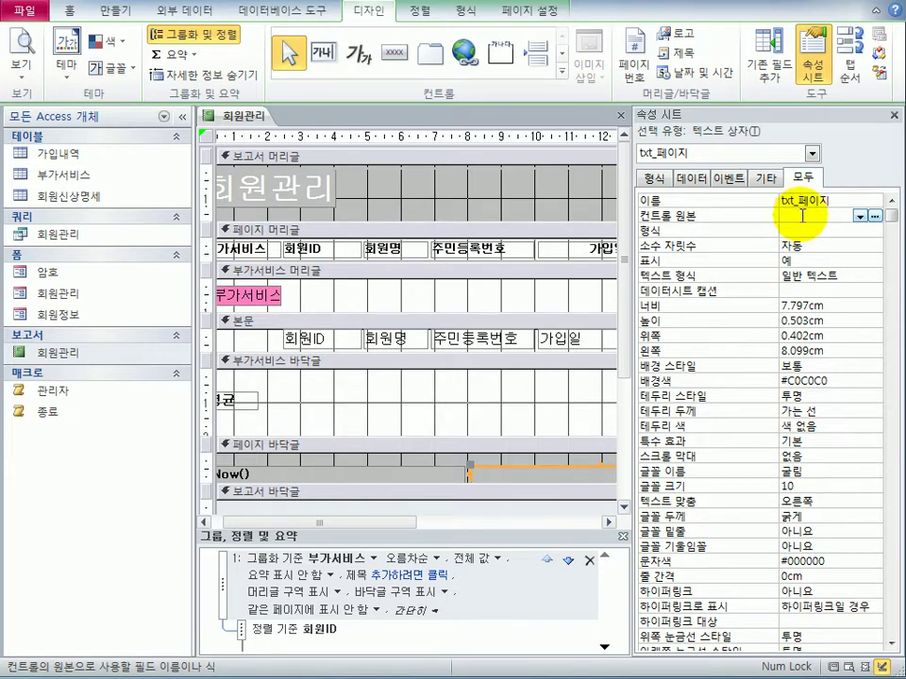
pyautogui.rightClick(802, 215)
pyautogui.click(798, 240)
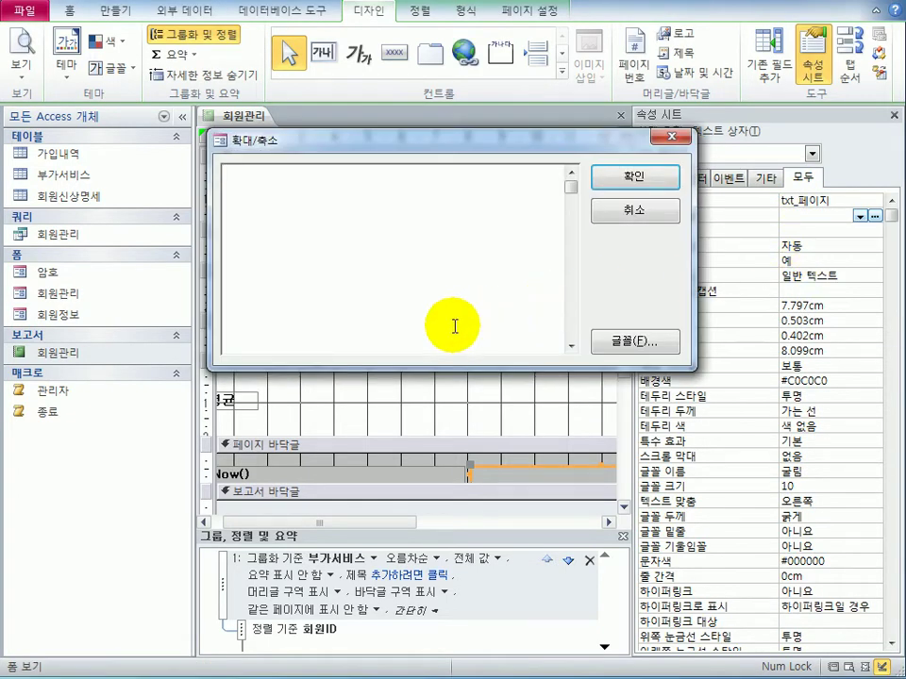
pyautogui.write('=')
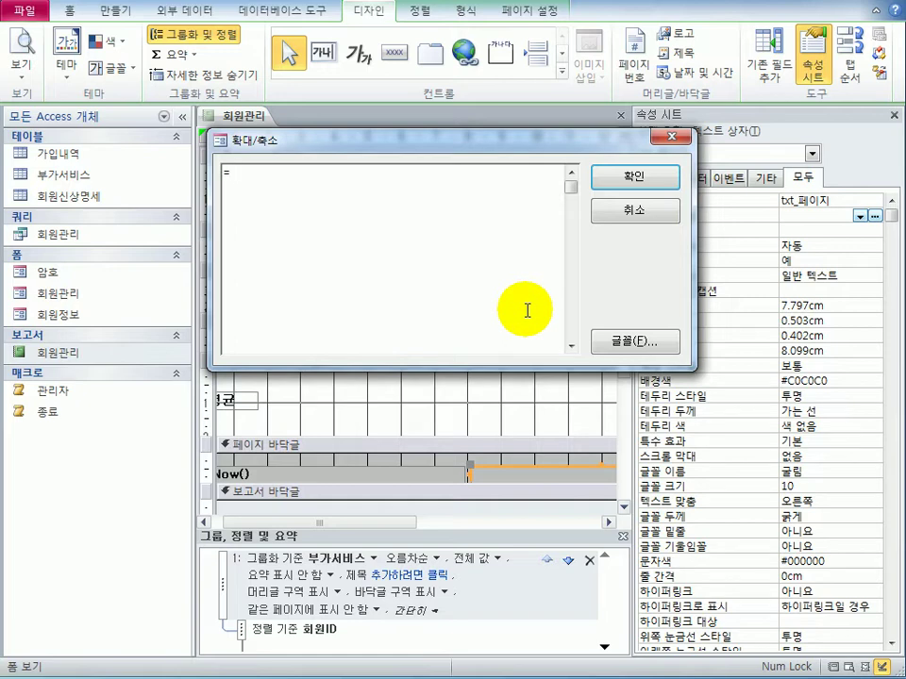
pyautogui.write('[page] & " / " & [pages')
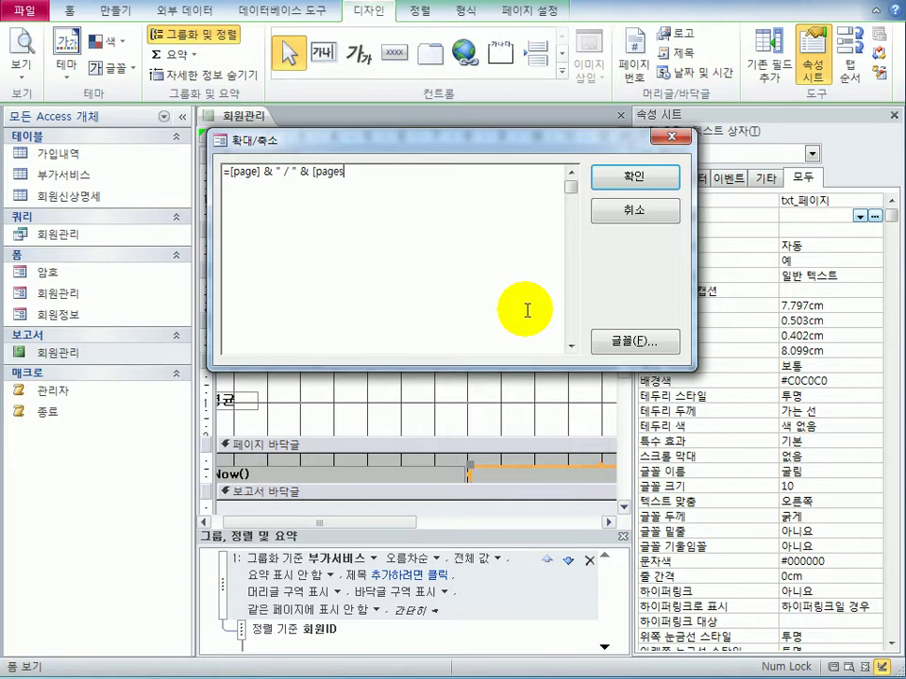
pyautogui.write(']')
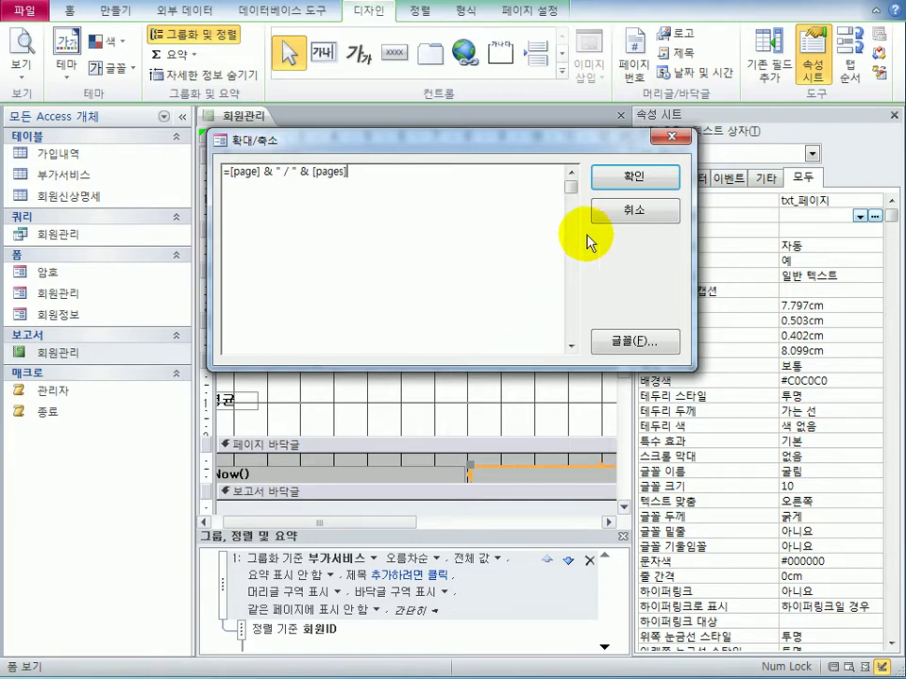
pyautogui.click(633, 182)
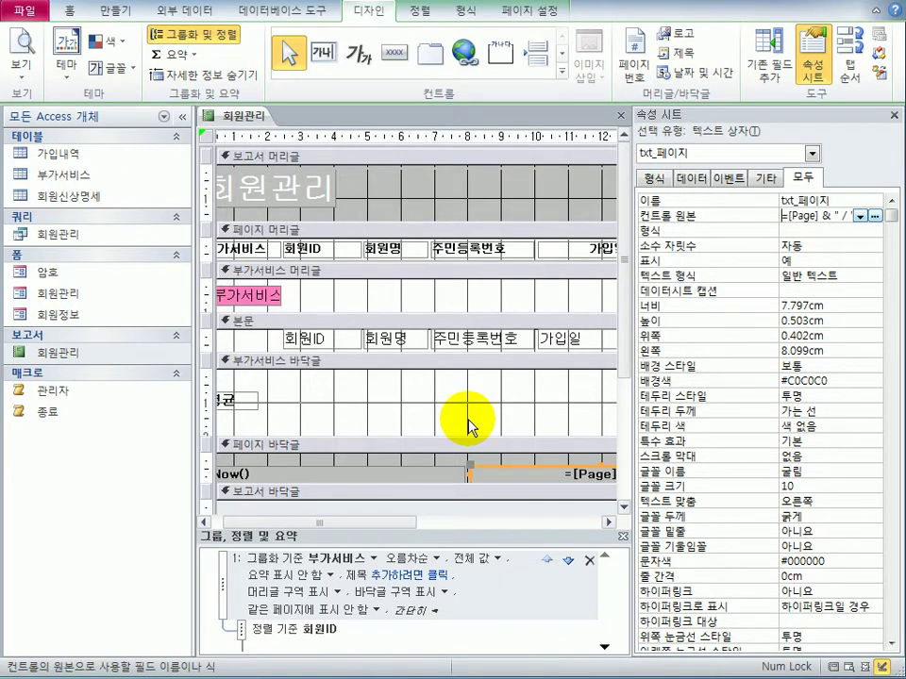
# Preview the 회원관리 report and examine the group averages and the date and page number in the page footer.
pyautogui.click(19, 41)
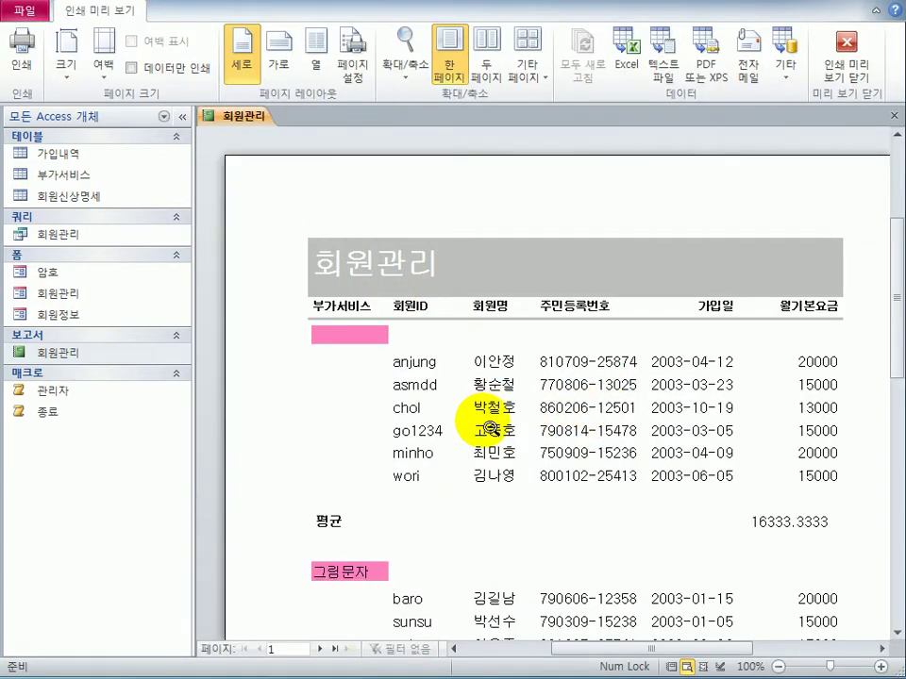
pyautogui.scroll(-1, 490, 429)
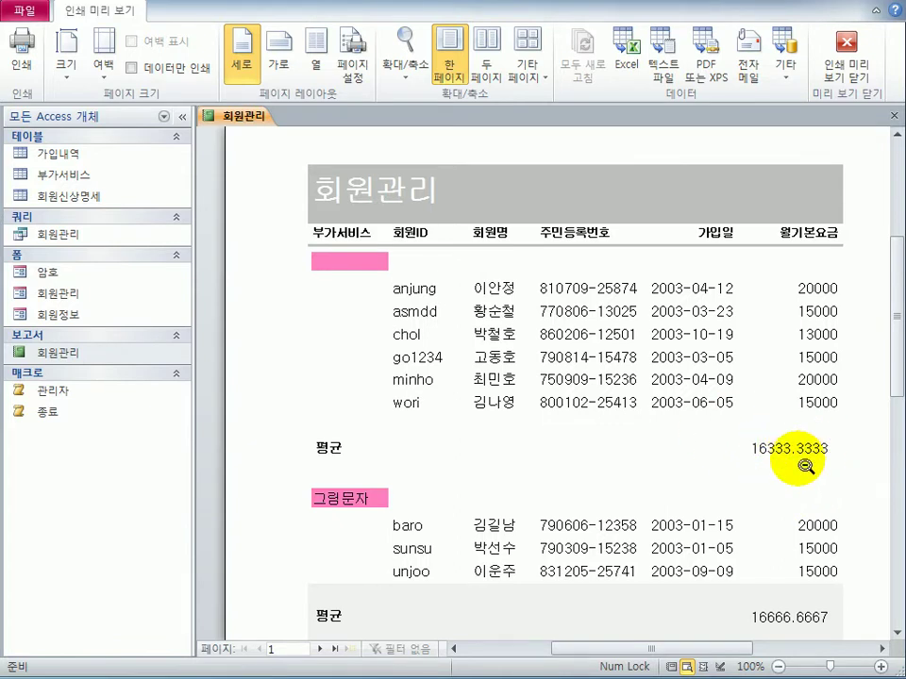
pyautogui.scroll(-2, 804, 466)
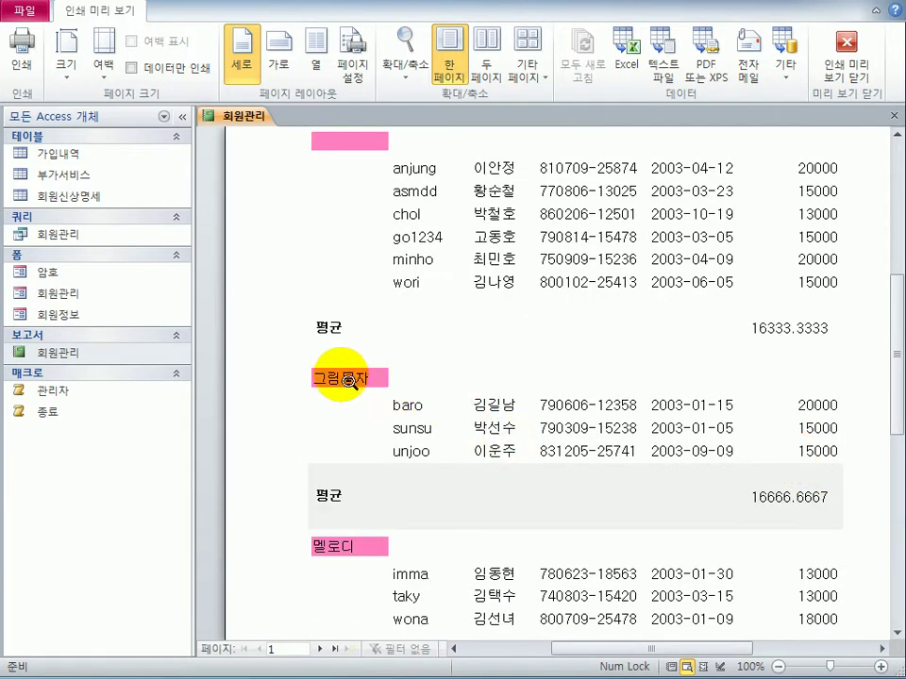
pyautogui.scroll(2, 469, 411)
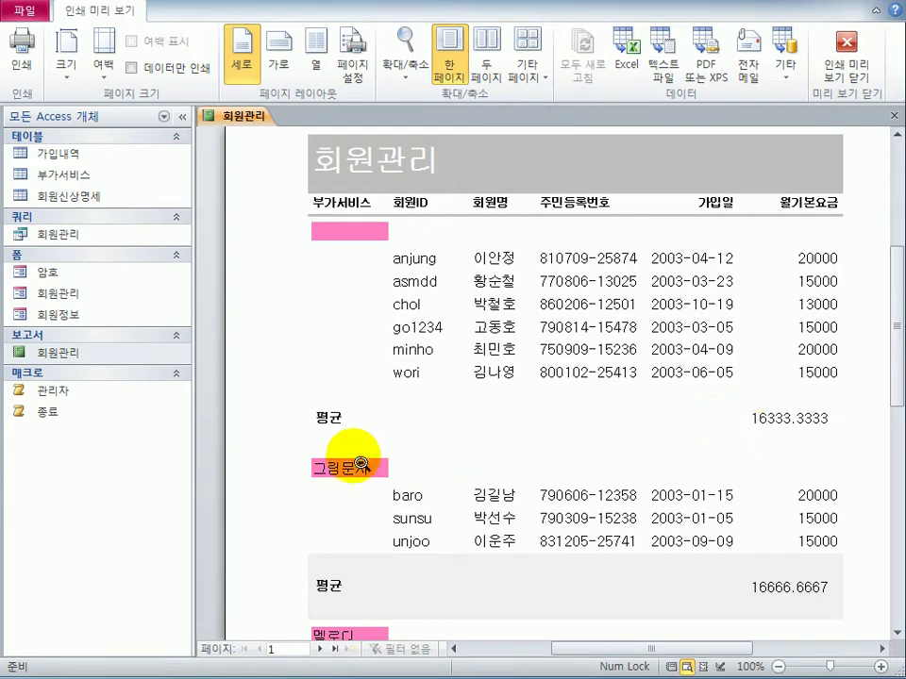
pyautogui.scroll(-5, 351, 474)
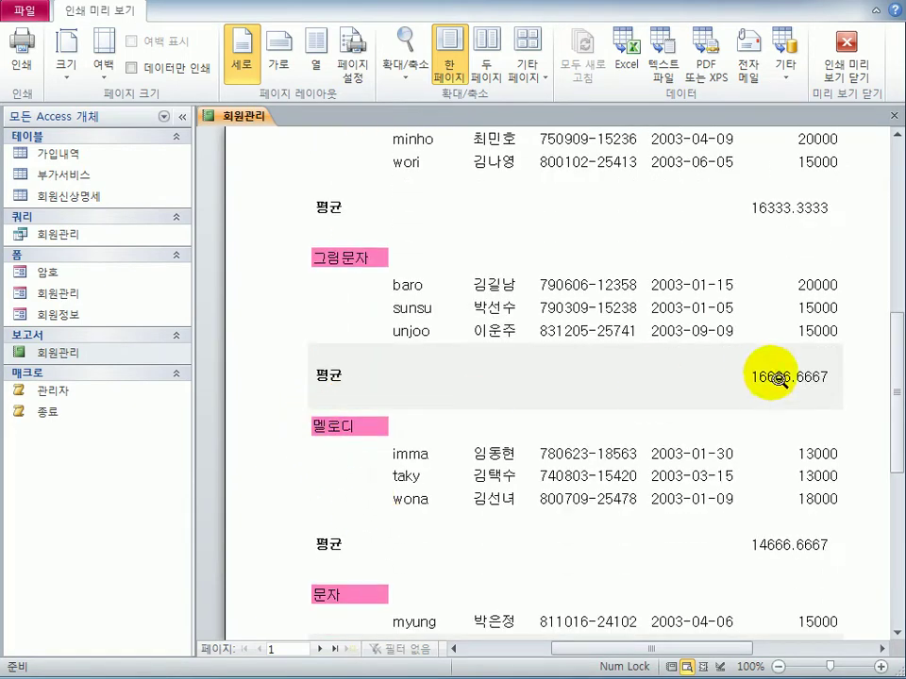
pyautogui.scroll(-5, 667, 455)
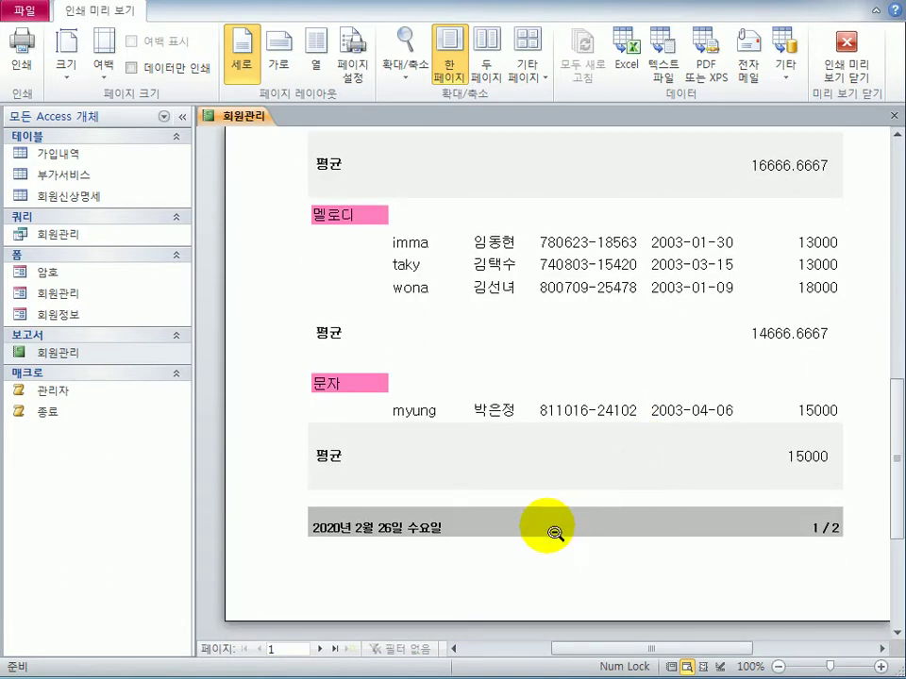
pyautogui.scroll(11, 832, 547)
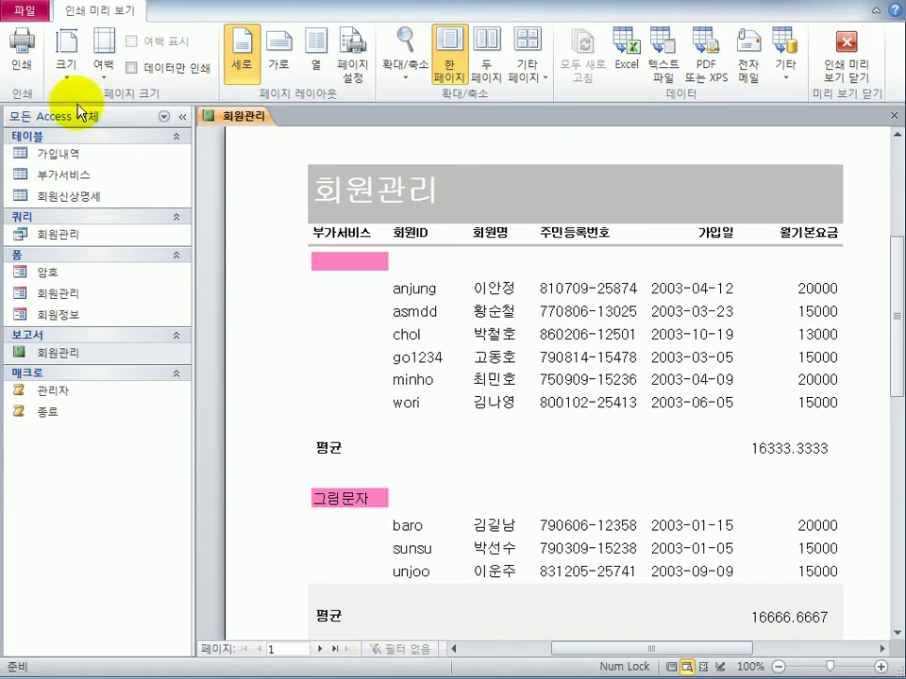
pyautogui.click(849, 79)
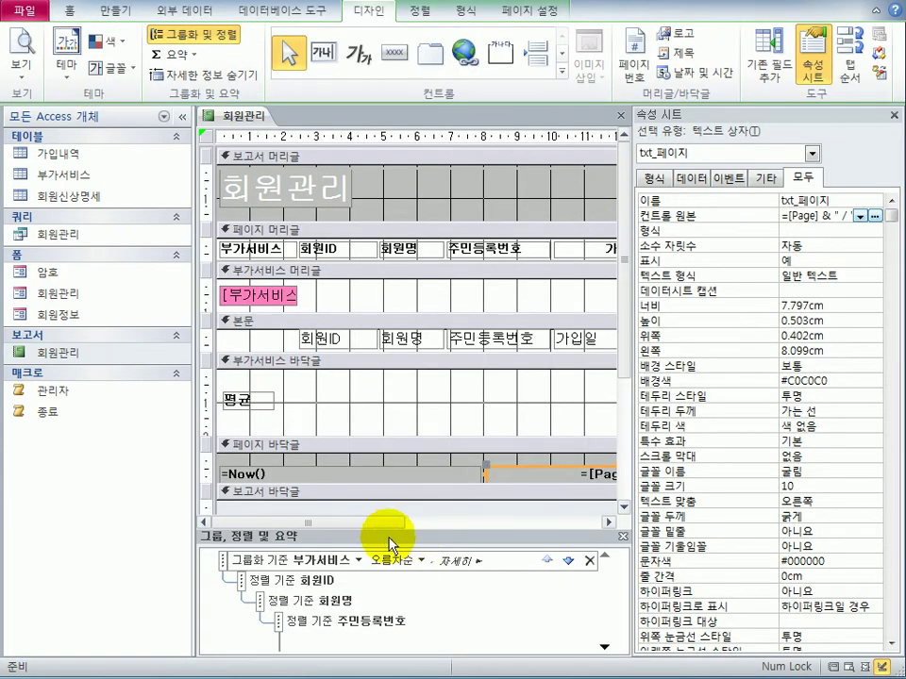
# Set the format of txt_월기본요금평균 in the 부가서비스 footer to #,##0 and check it in print preview.
pyautogui.moveTo(354, 523); pyautogui.dragTo(499, 523)
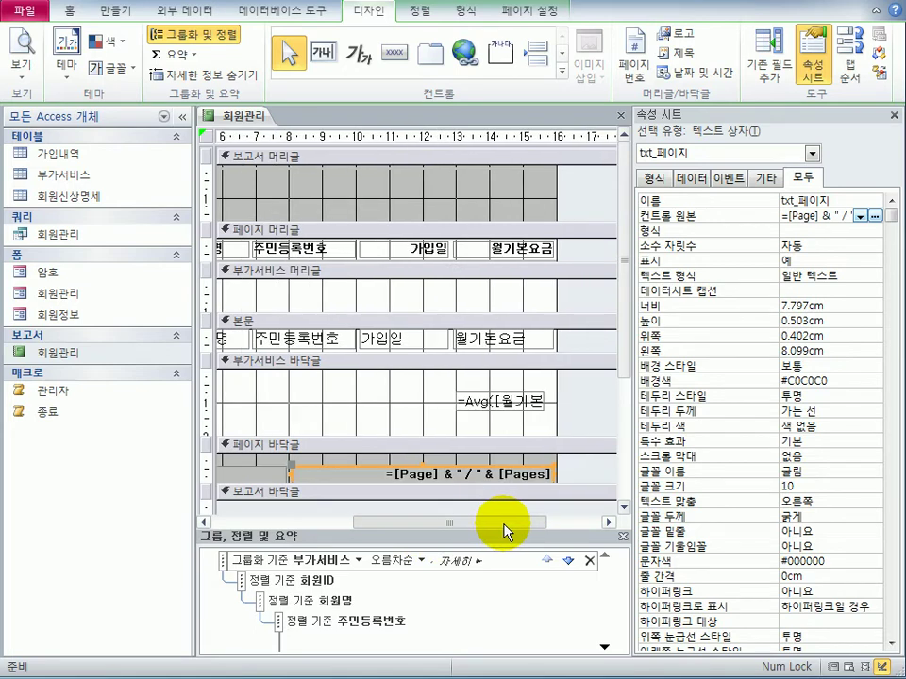
pyautogui.click(487, 403)
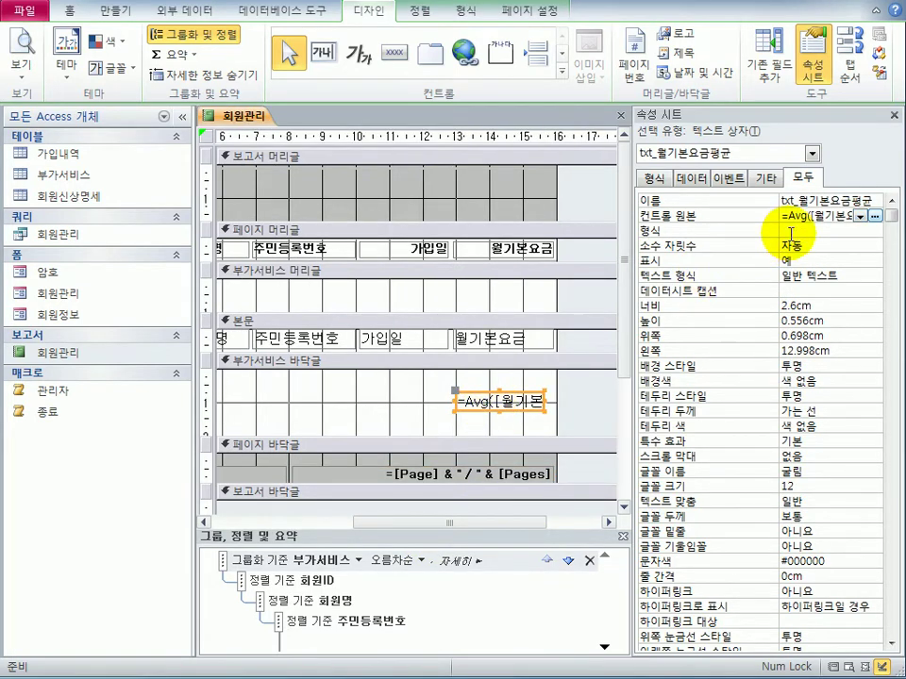
pyautogui.click(783, 230)
pyautogui.click(874, 232)
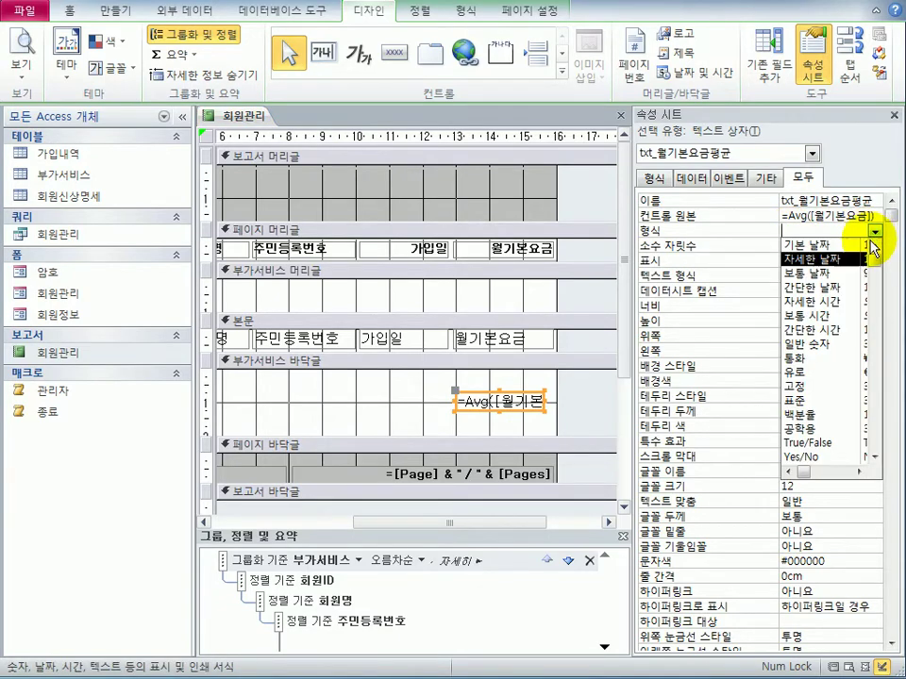
pyautogui.moveTo(630, 383); pyautogui.dragTo(516, 383)
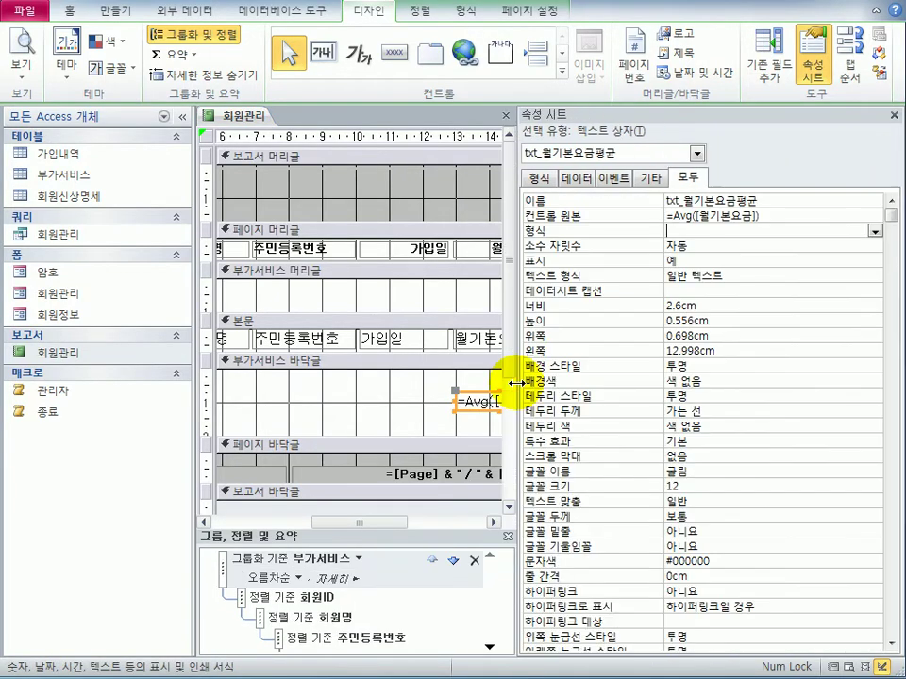
pyautogui.click(874, 232)
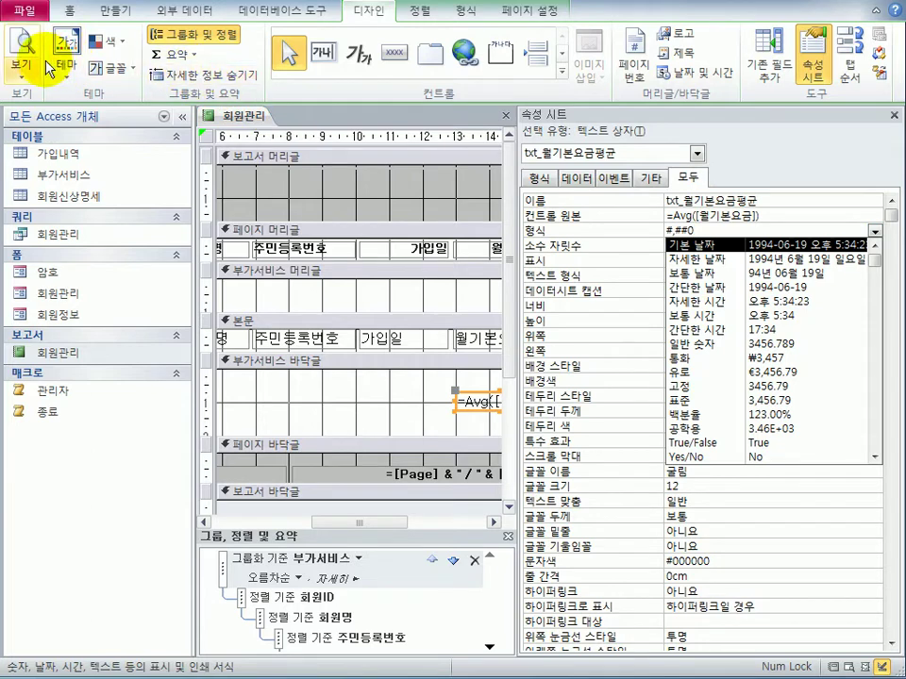
pyautogui.click(24, 42)
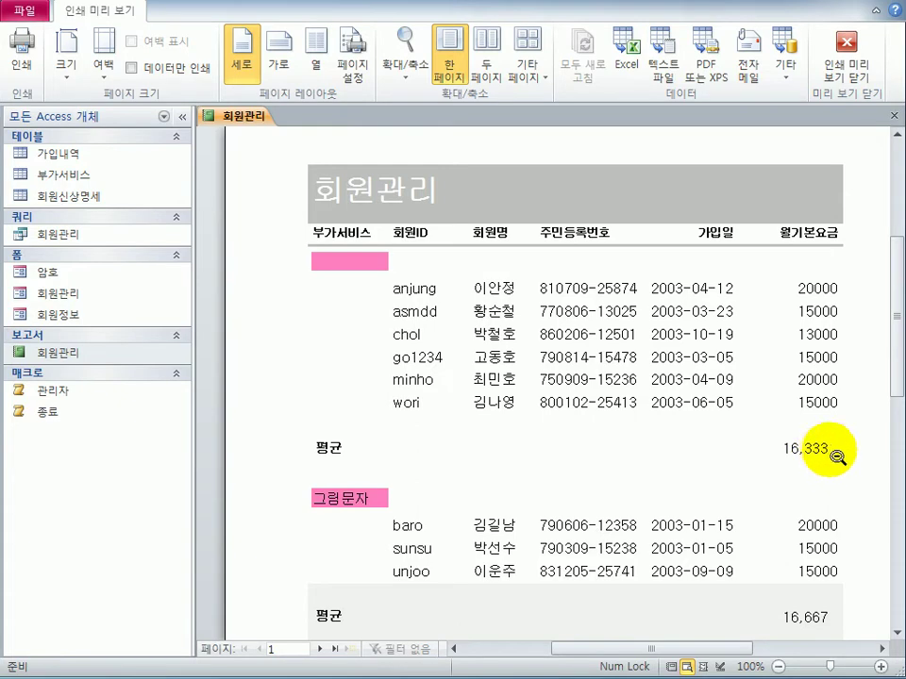
pyautogui.click(854, 47)
# Close the 회원관리 report and save its design changes.
pyautogui.moveTo(522, 406); pyautogui.dragTo(667, 398)
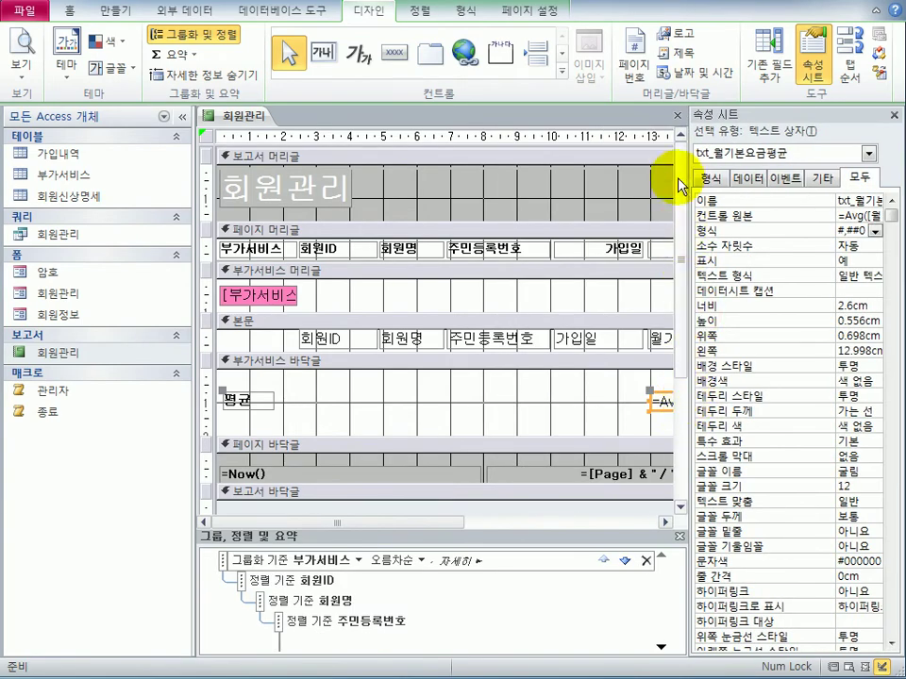
pyautogui.click(680, 116)
pyautogui.moveTo(281, 402); pyautogui.dragTo(574, 275)
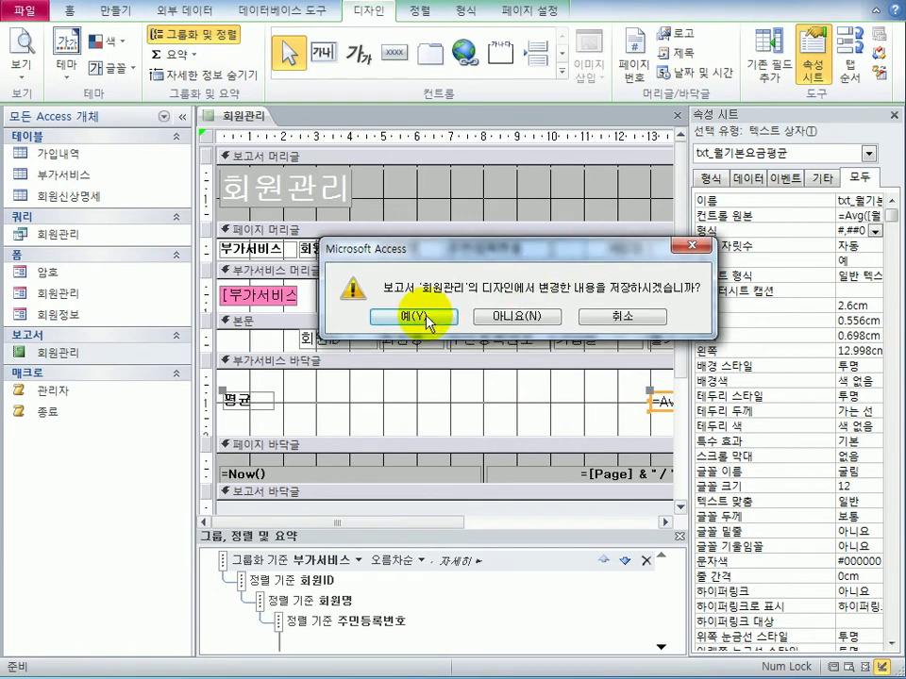
pyautogui.click(416, 336)
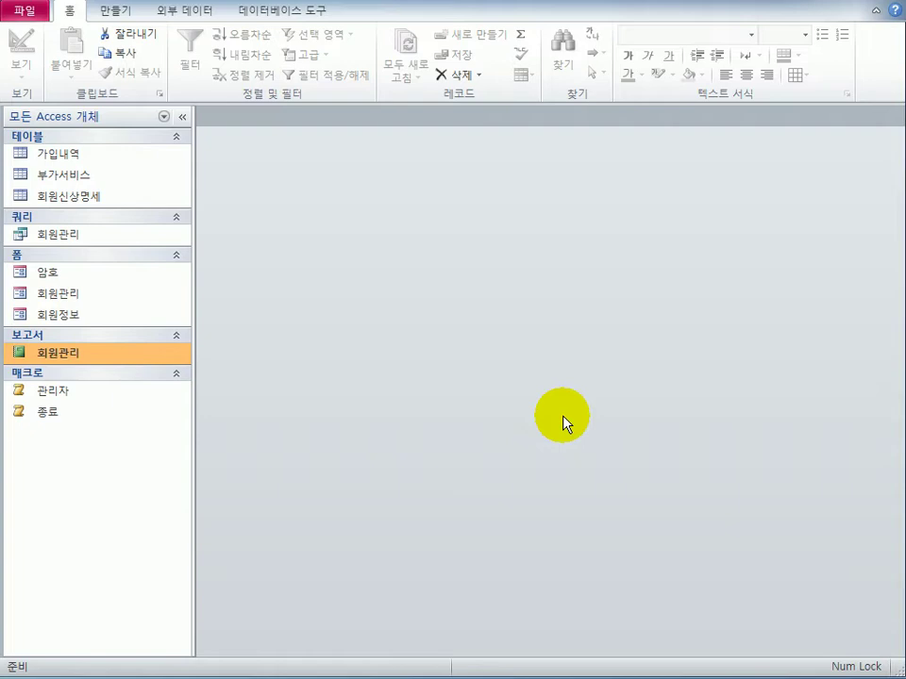
# Open the 회원관리 form in design view and select the 조회 button in the form header.
pyautogui.click(128, 298)
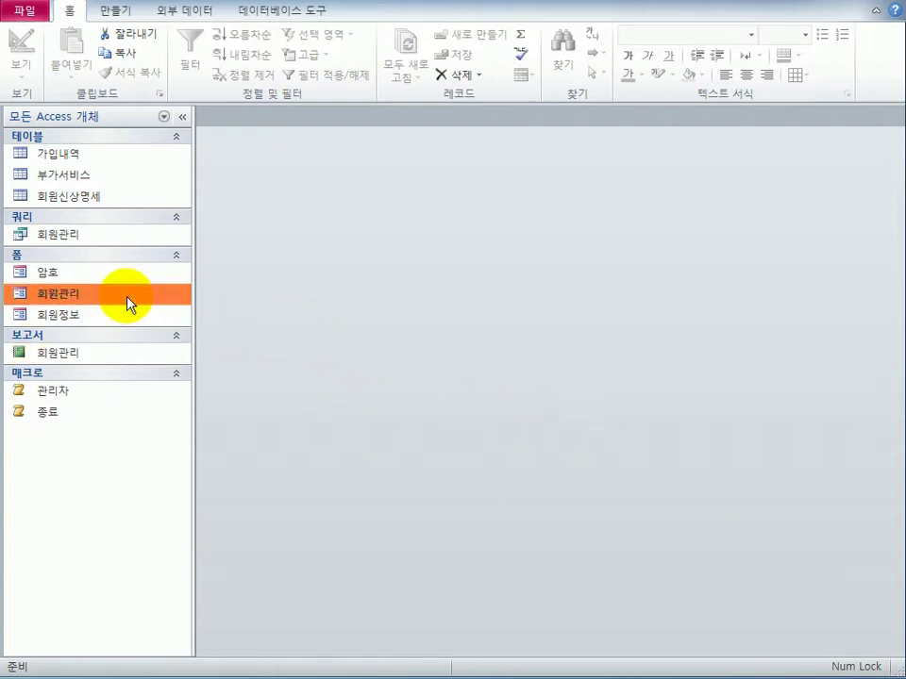
pyautogui.rightClick(129, 300)
pyautogui.click(147, 349)
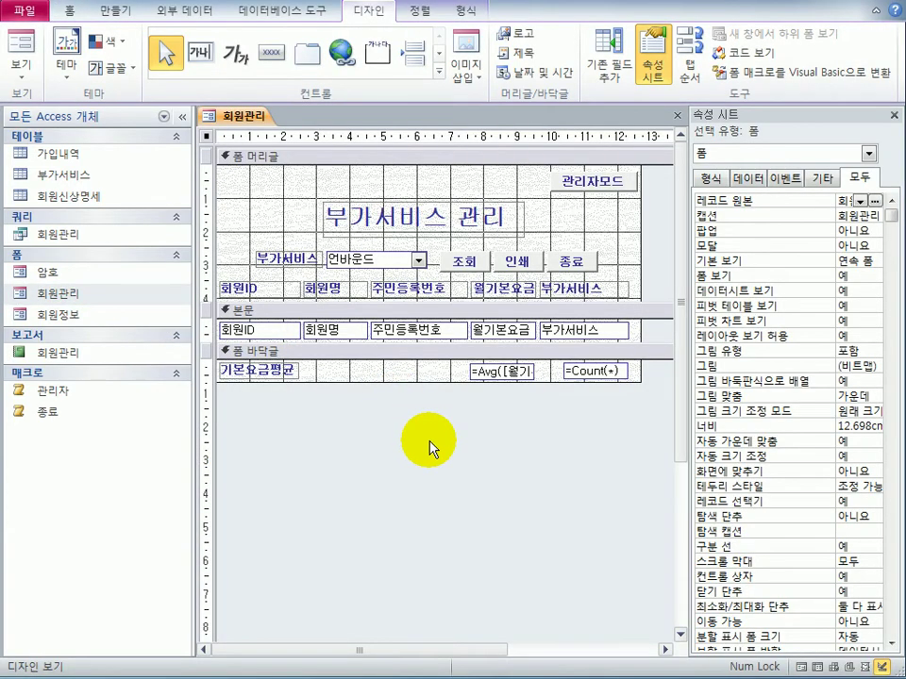
pyautogui.click(462, 259)
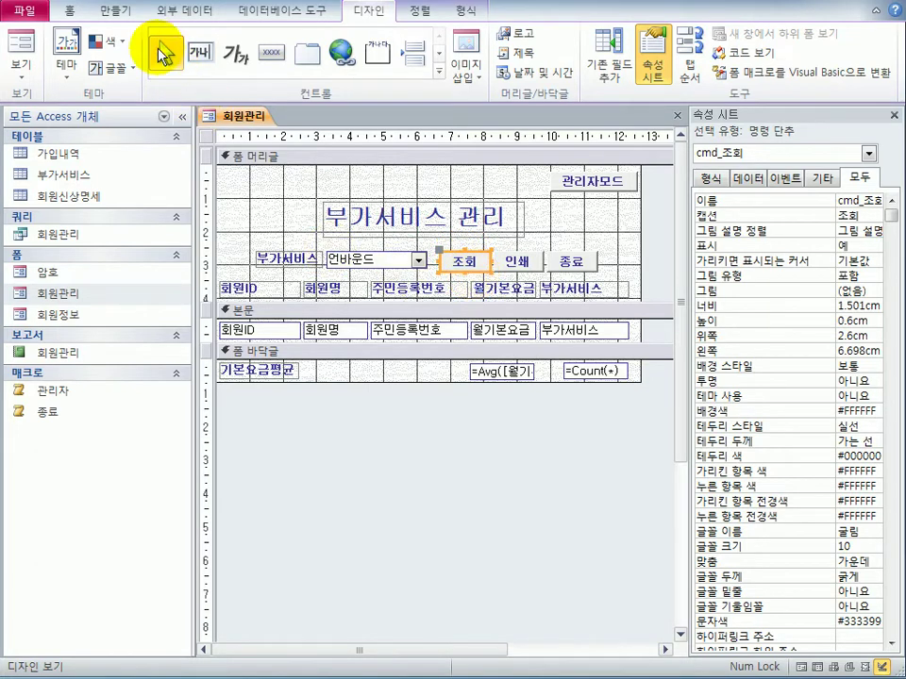
# Create a new macro and add the ApplyFilter action to it.
pyautogui.click(116, 11)
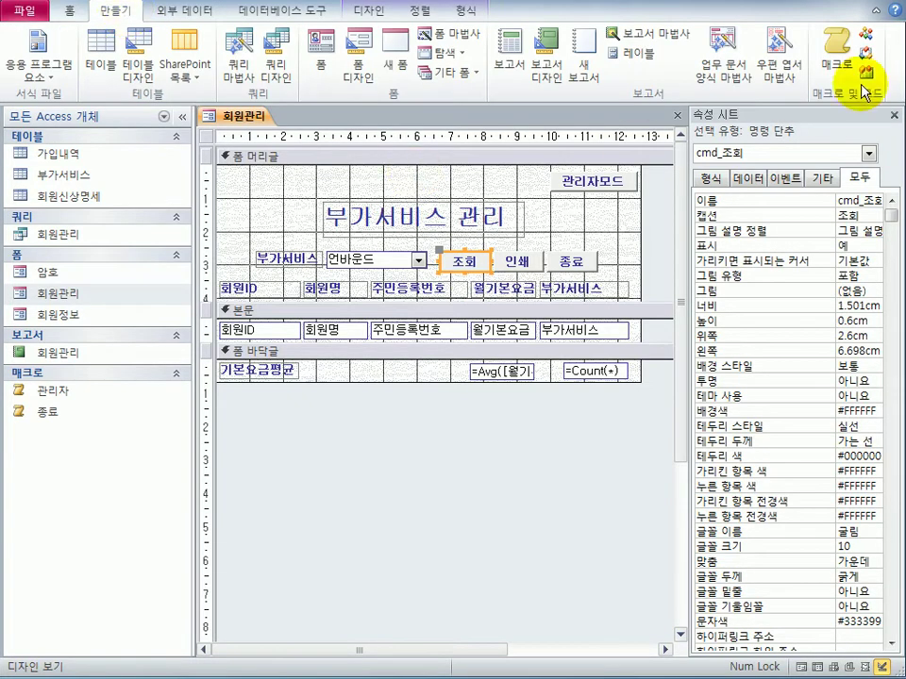
pyautogui.click(830, 66)
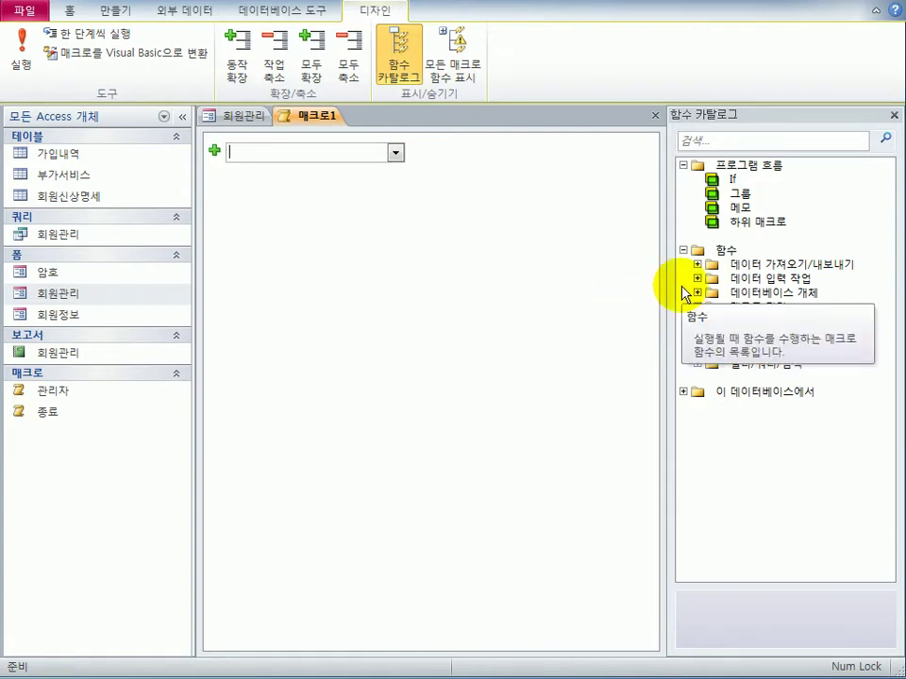
pyautogui.click(396, 153)
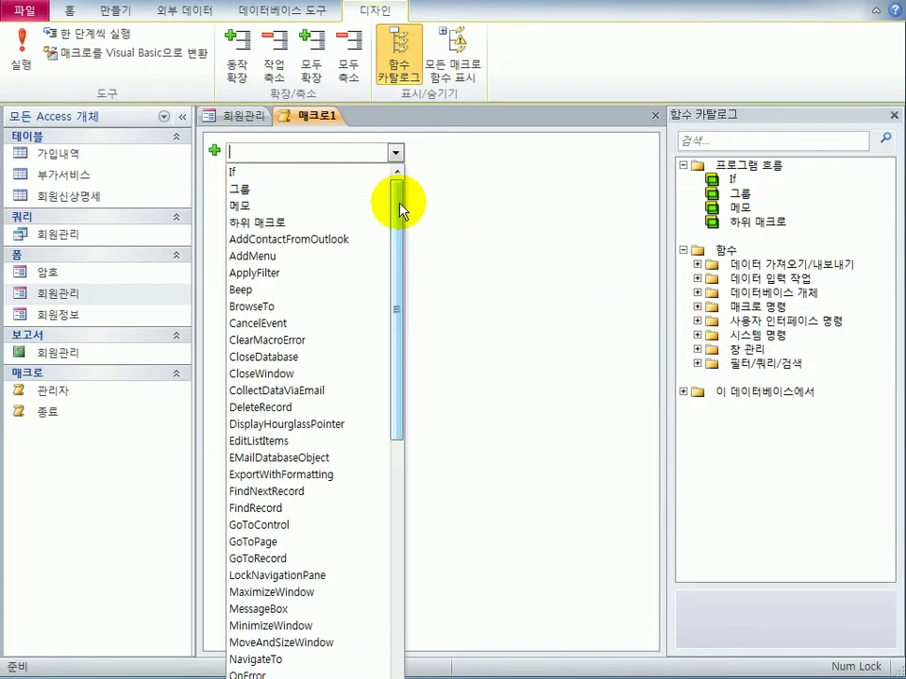
pyautogui.click(317, 283)
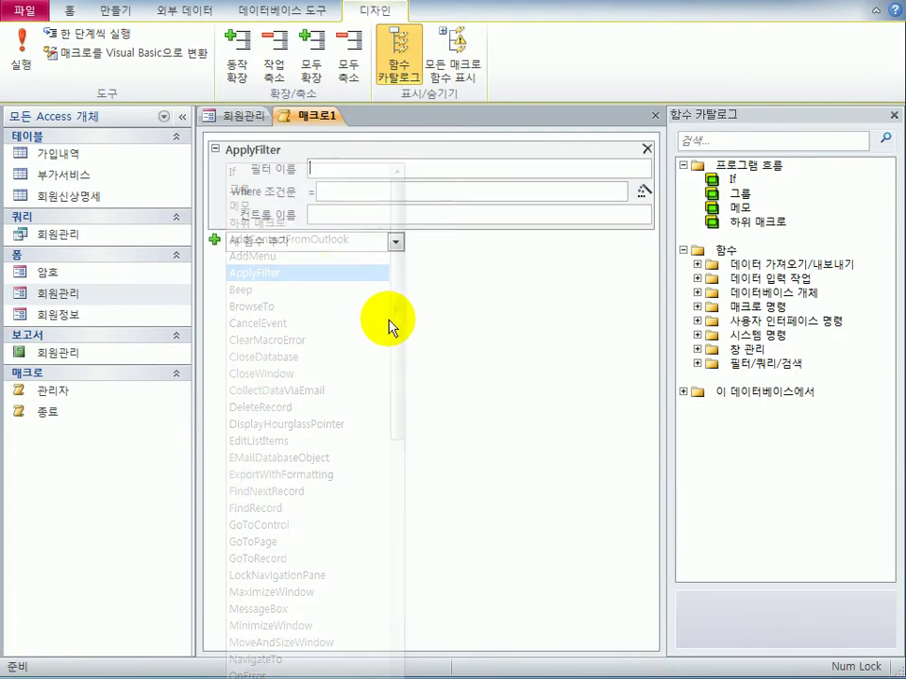
pyautogui.click(396, 215)
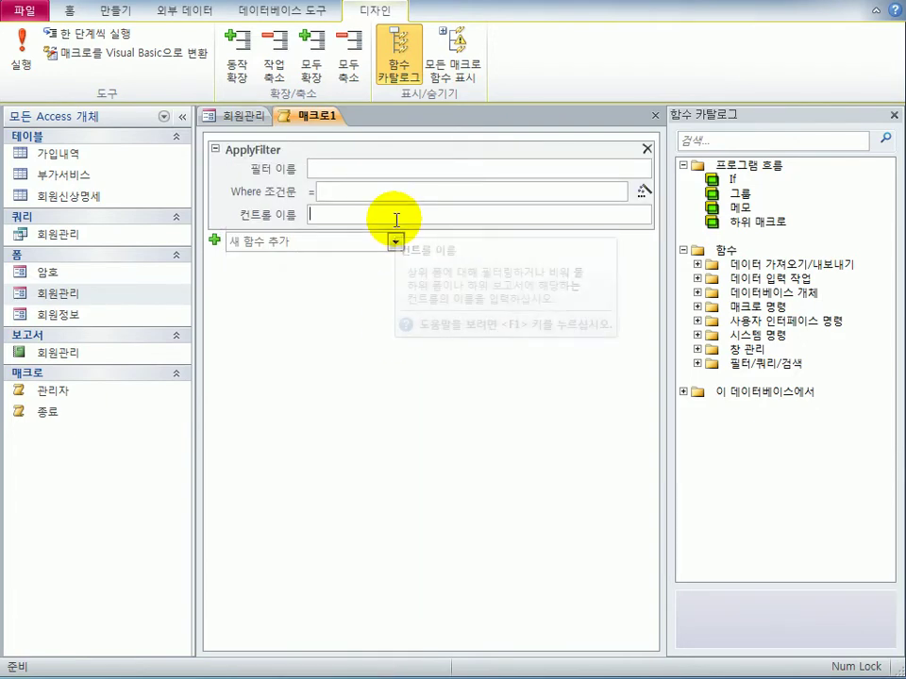
# Use the expression builder to enter [부가서비스]= as the start of the ApplyFilter action's Where condition.
pyautogui.click(643, 190)
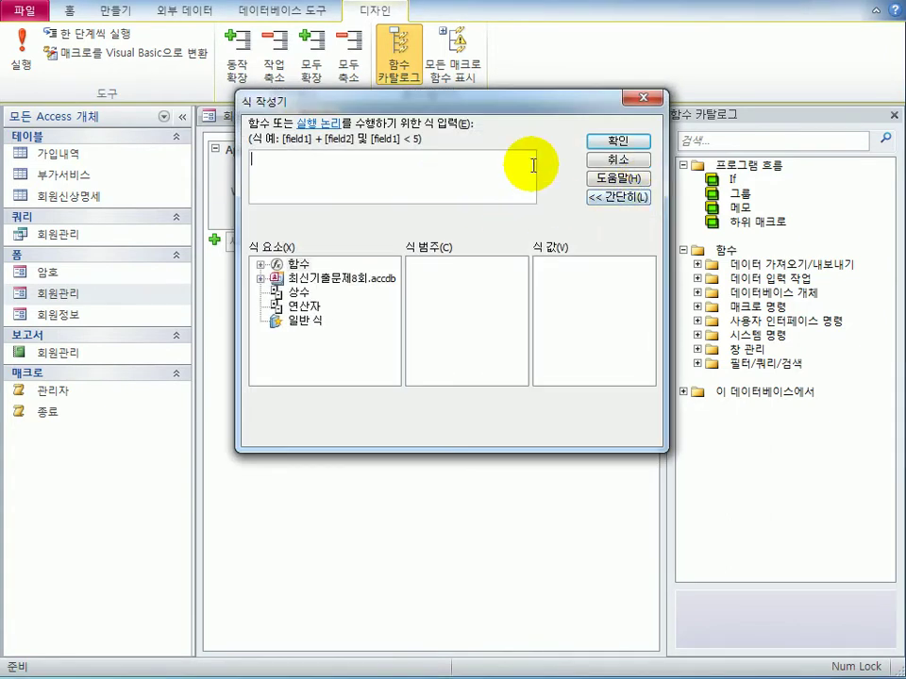
pyautogui.write('[')
pyautogui.write('ㅎ')
pyautogui.write('가서비스]')
pyautogui.write('=')
pyautogui.doubleClick(325, 279)
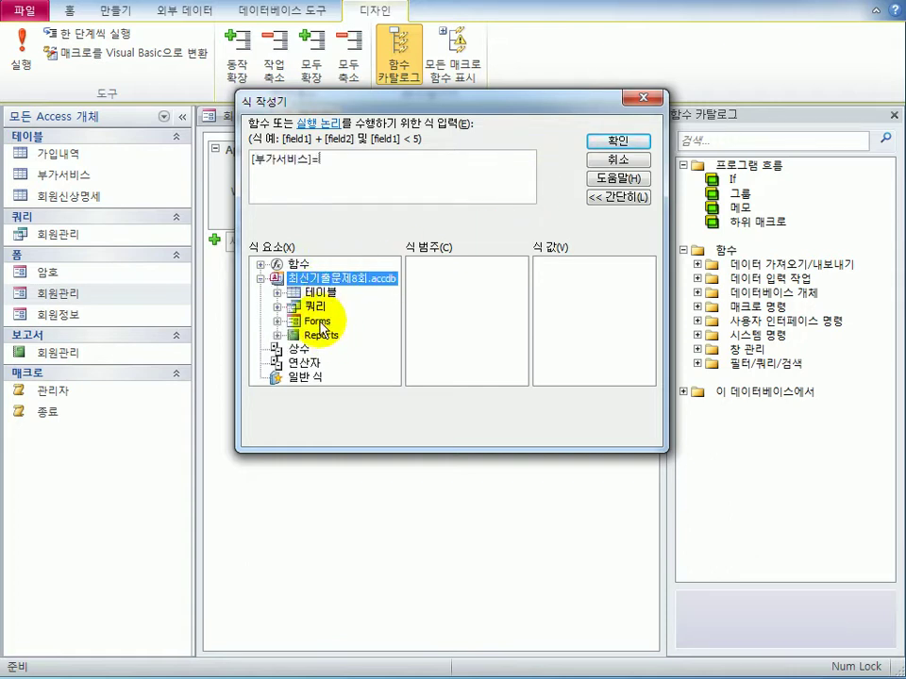
pyautogui.click(318, 322)
pyautogui.doubleClick(318, 322)
pyautogui.doubleClick(326, 348)
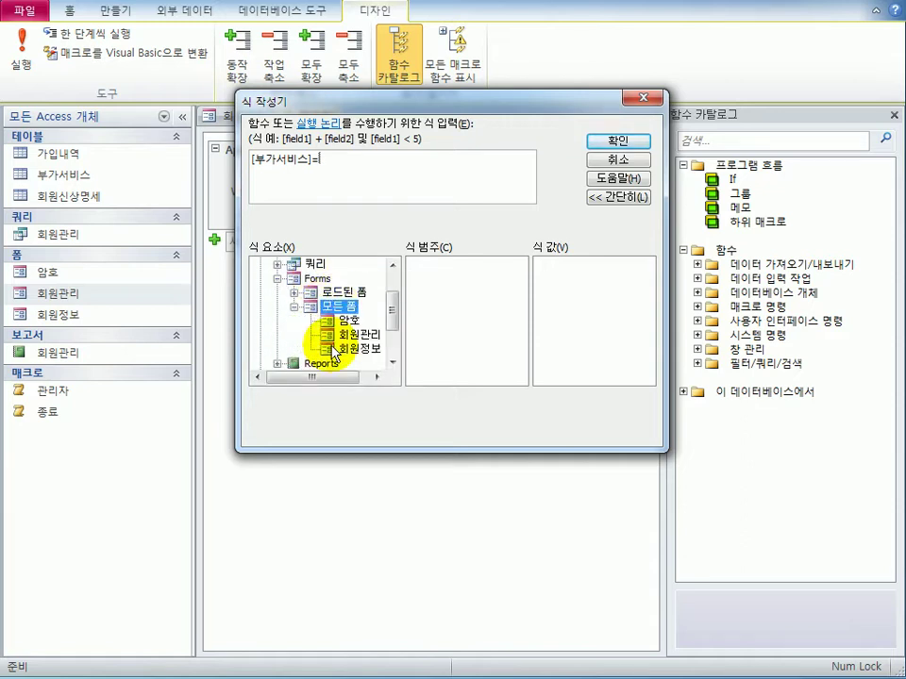
pyautogui.click(353, 335)
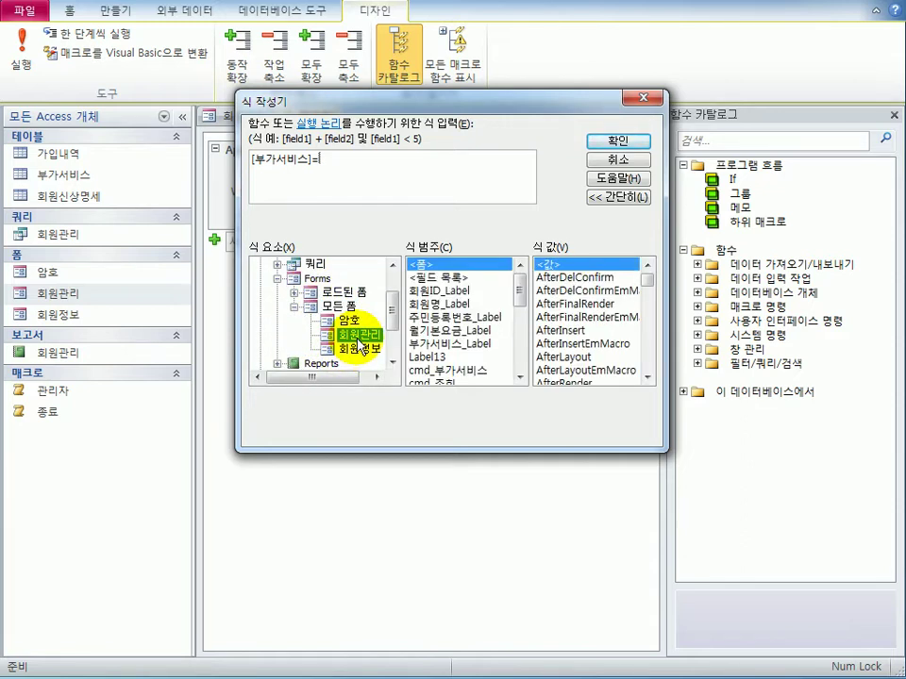
pyautogui.click(462, 371)
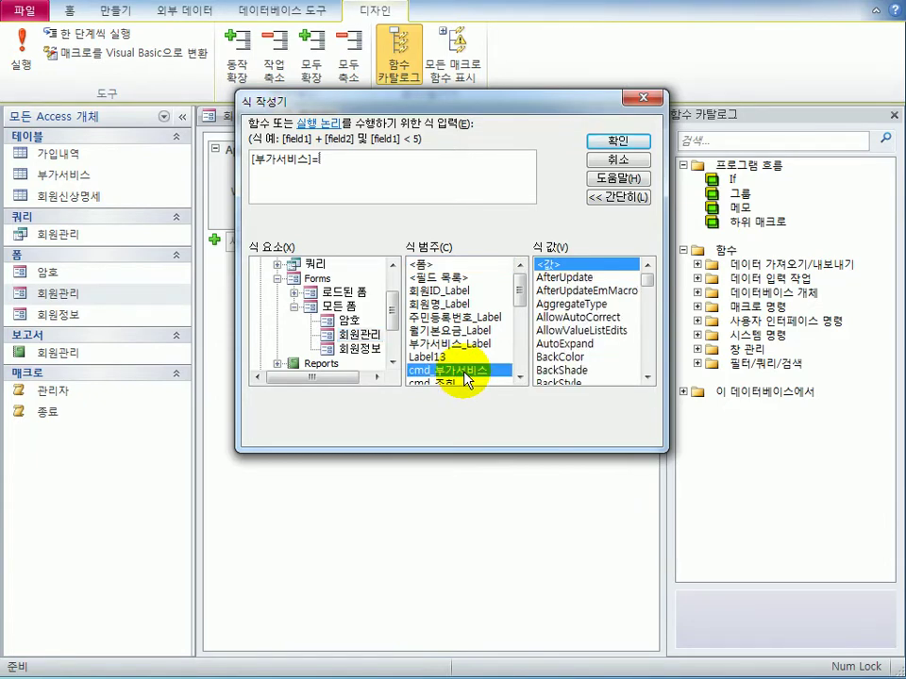
pyautogui.click(600, 148)
pyautogui.click(491, 195)
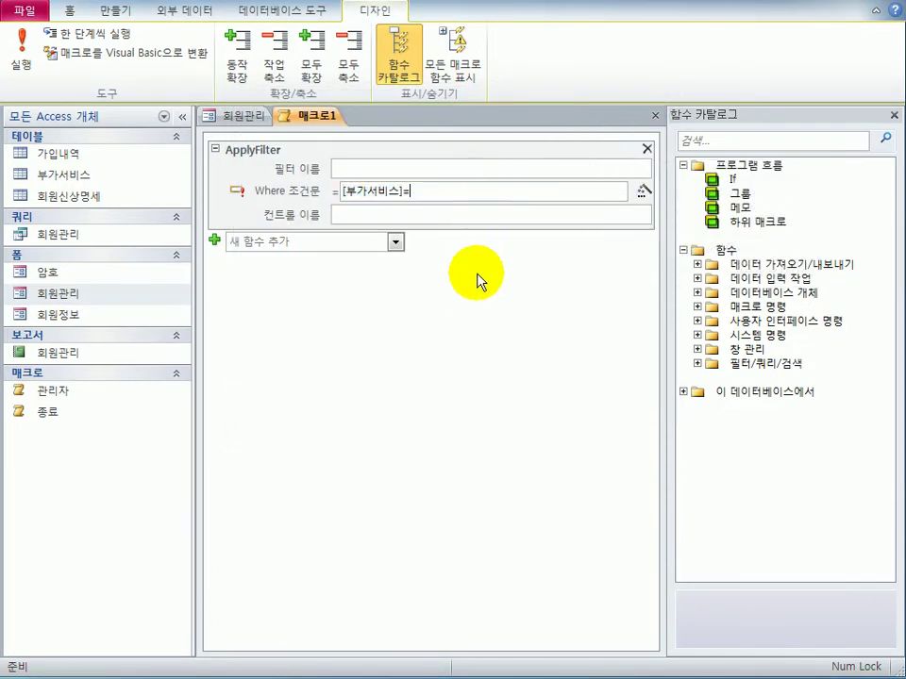
# Complete the Where condition in the expression builder with the form control reference Forms![회원관리]![cmd_부가서비스].
pyautogui.click(643, 193)
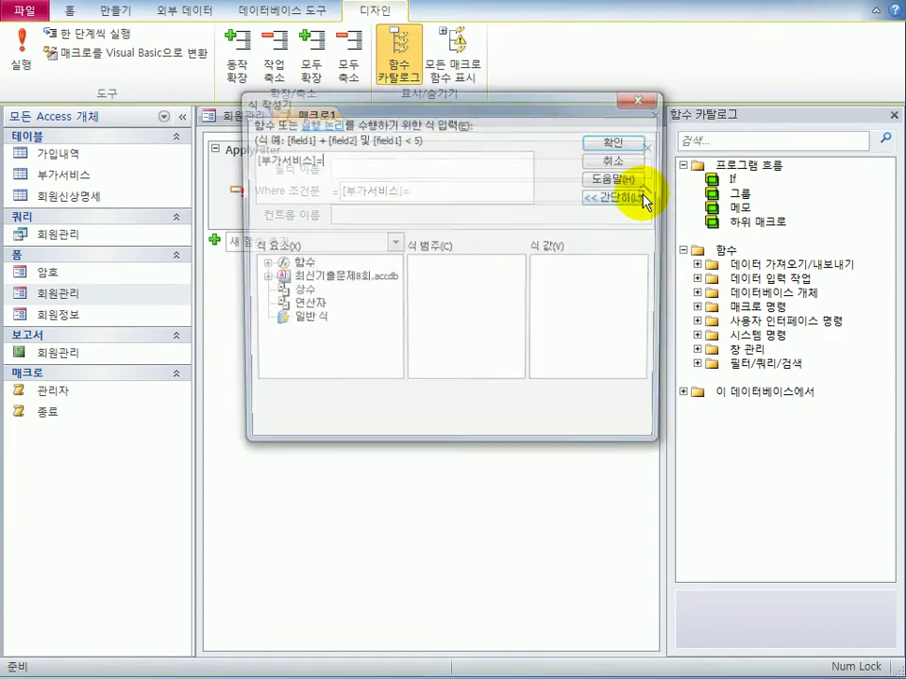
pyautogui.doubleClick(312, 279)
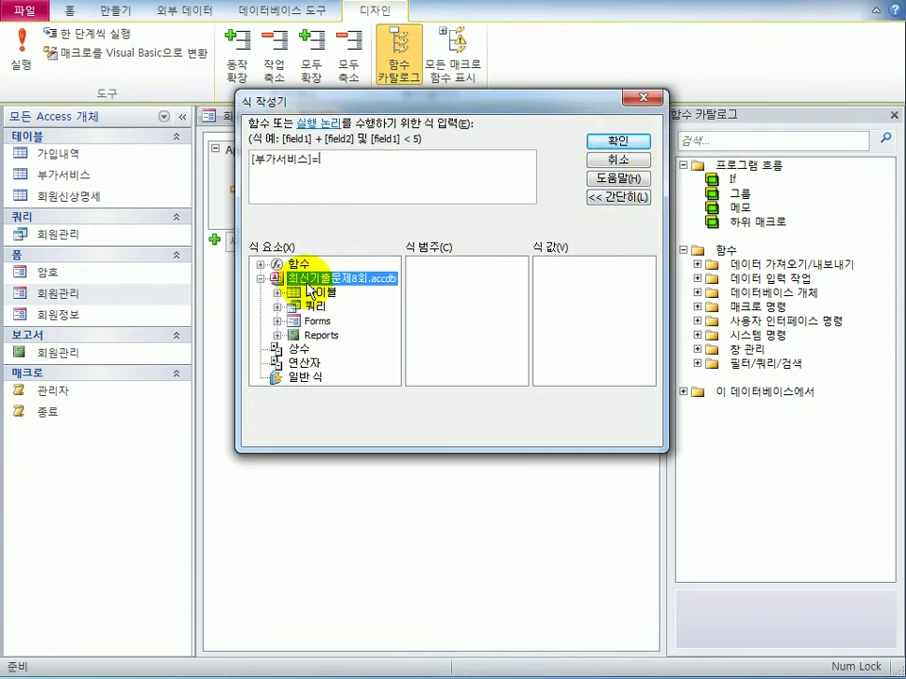
pyautogui.click(318, 321)
pyautogui.doubleClick(318, 321)
pyautogui.doubleClick(335, 349)
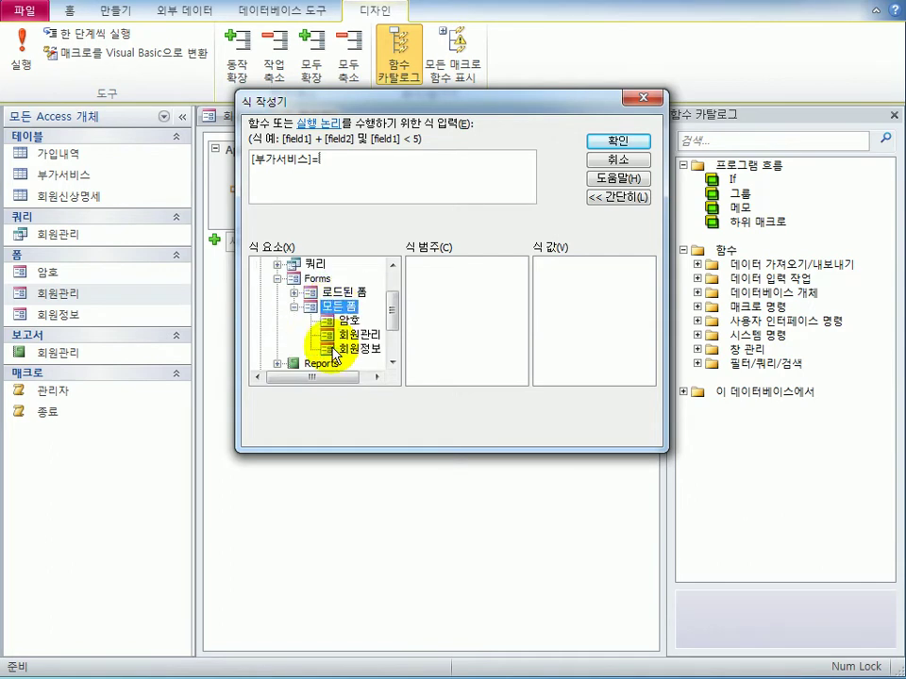
pyautogui.click(359, 335)
pyautogui.doubleClick(451, 371)
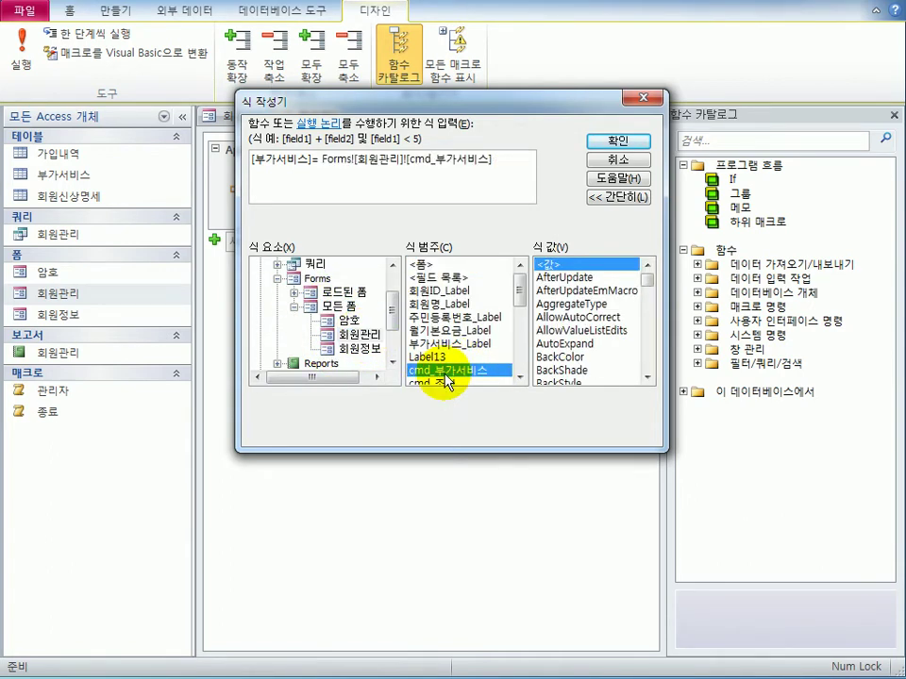
pyautogui.click(615, 148)
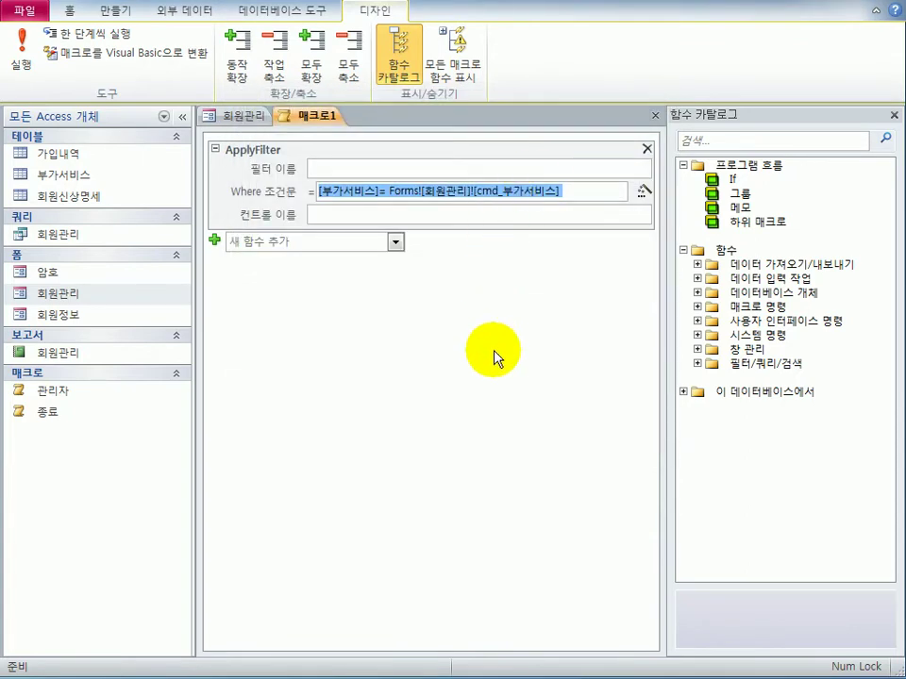
# Close the macro and save it under the name 조회.
pyautogui.click(653, 115)
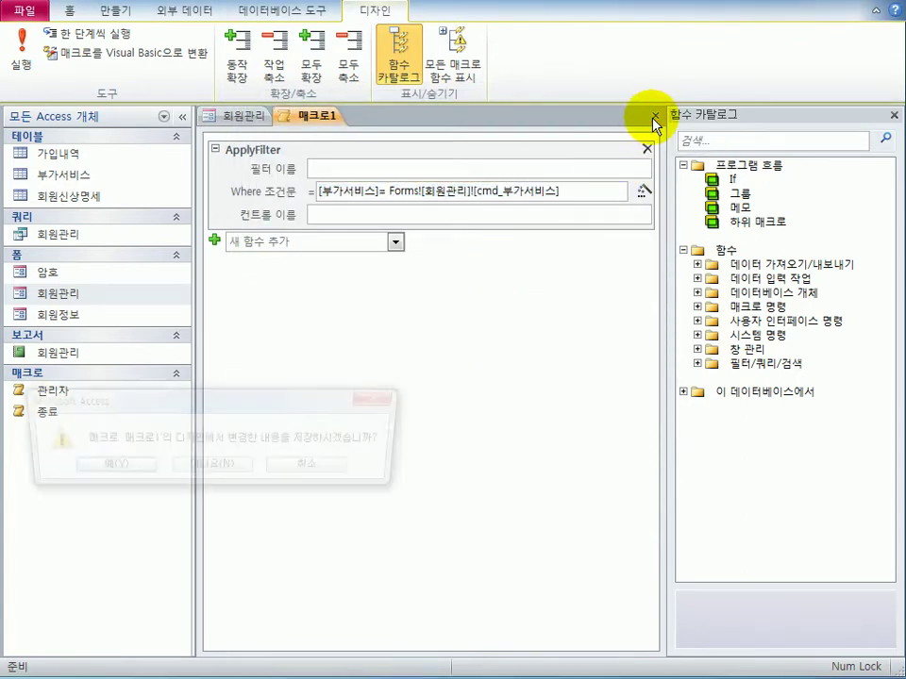
pyautogui.moveTo(242, 404); pyautogui.dragTo(469, 302)
pyautogui.click(357, 374)
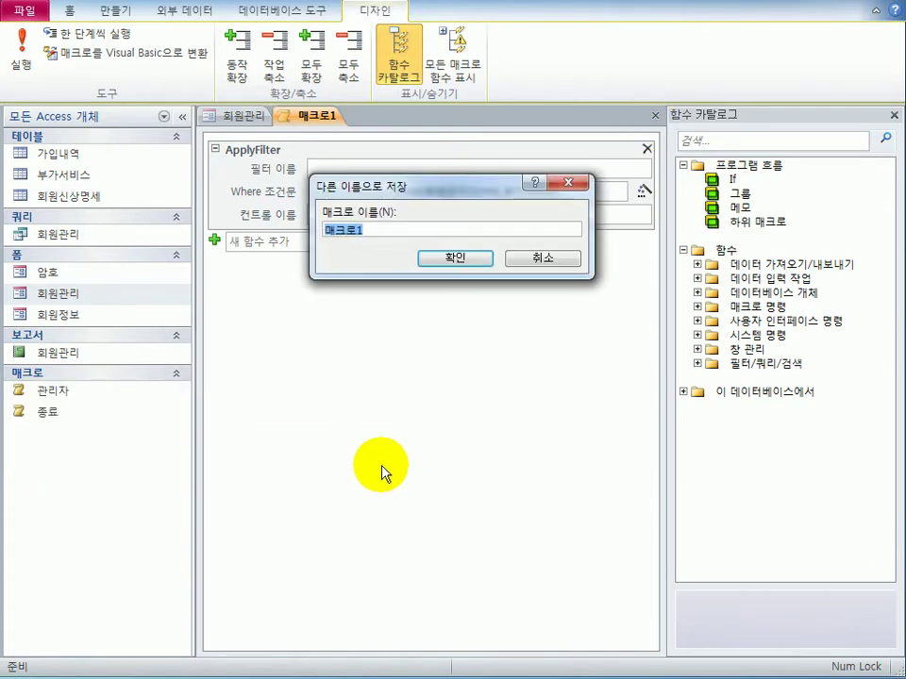
pyautogui.write('조호')
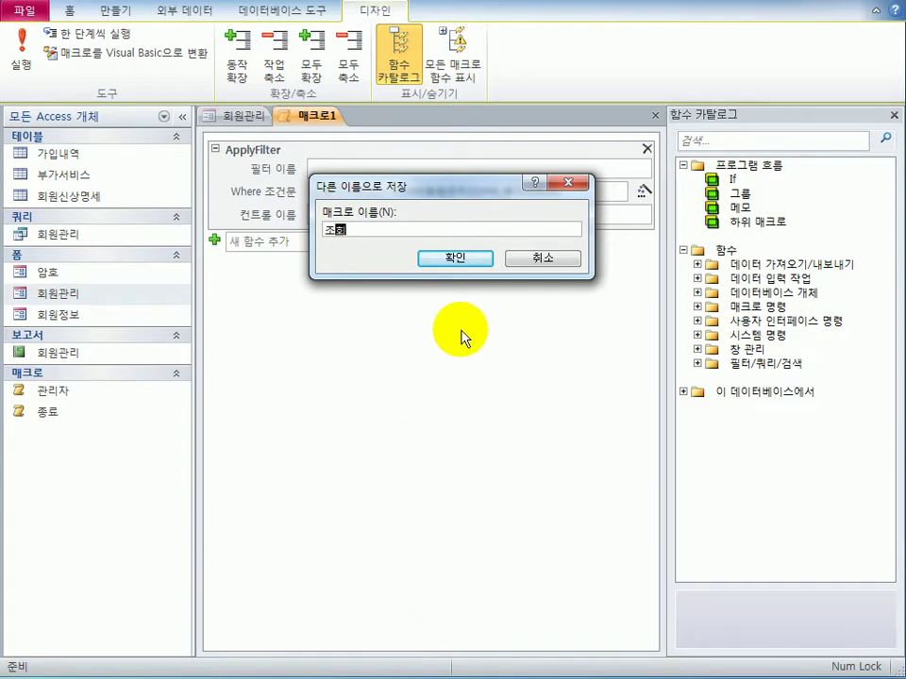
pyautogui.click(455, 258)
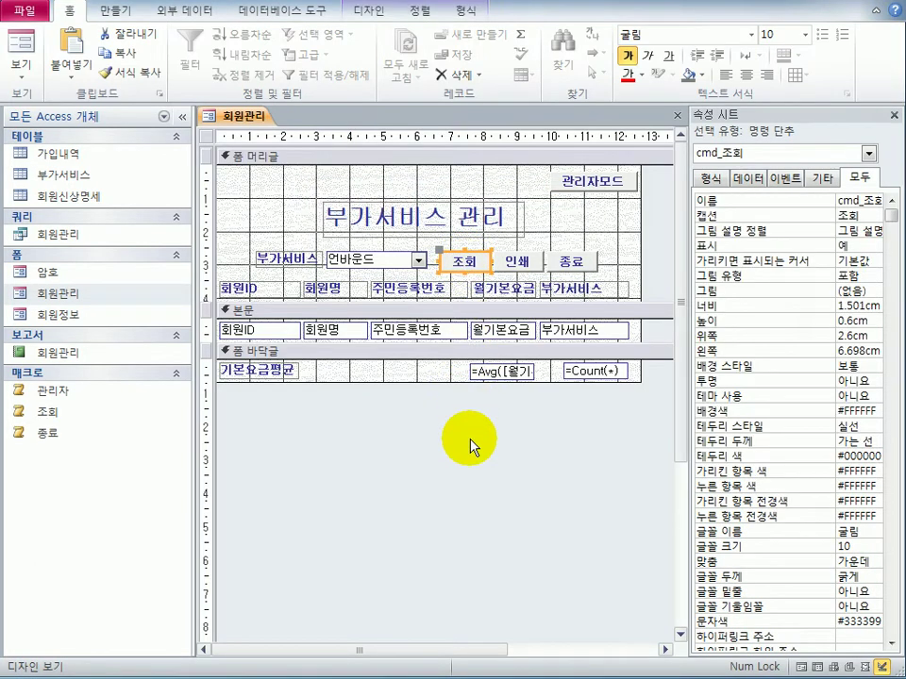
# Assign the 조회 macro to the On Click event of the cmd_조회 button.
pyautogui.click(785, 178)
pyautogui.click(875, 200)
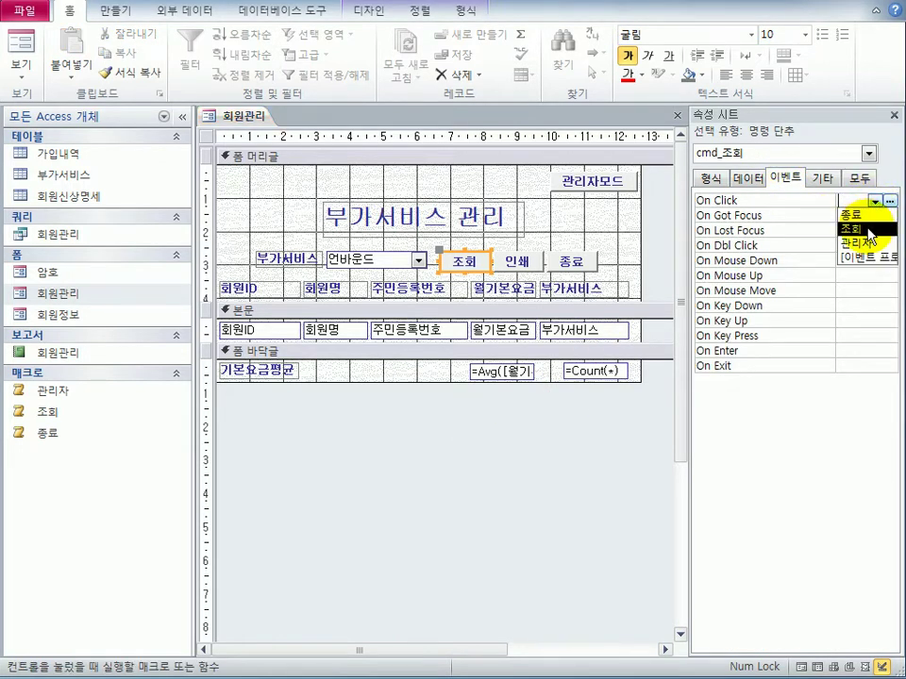
pyautogui.click(867, 230)
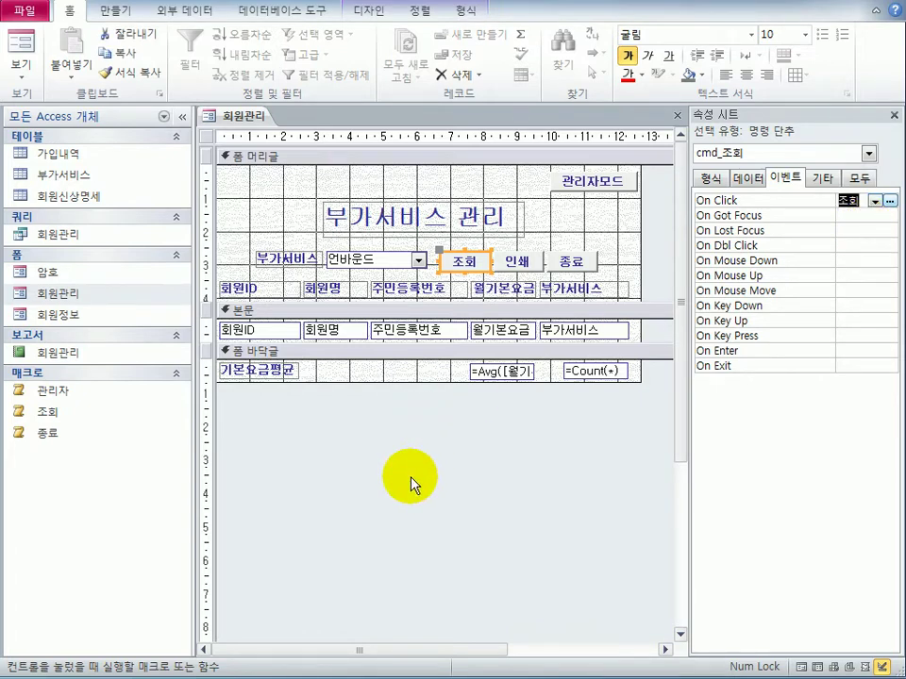
# Show the 회원관리 form in form view and test the 조회 button with the services 멜로디 and 문자.
pyautogui.click(28, 47)
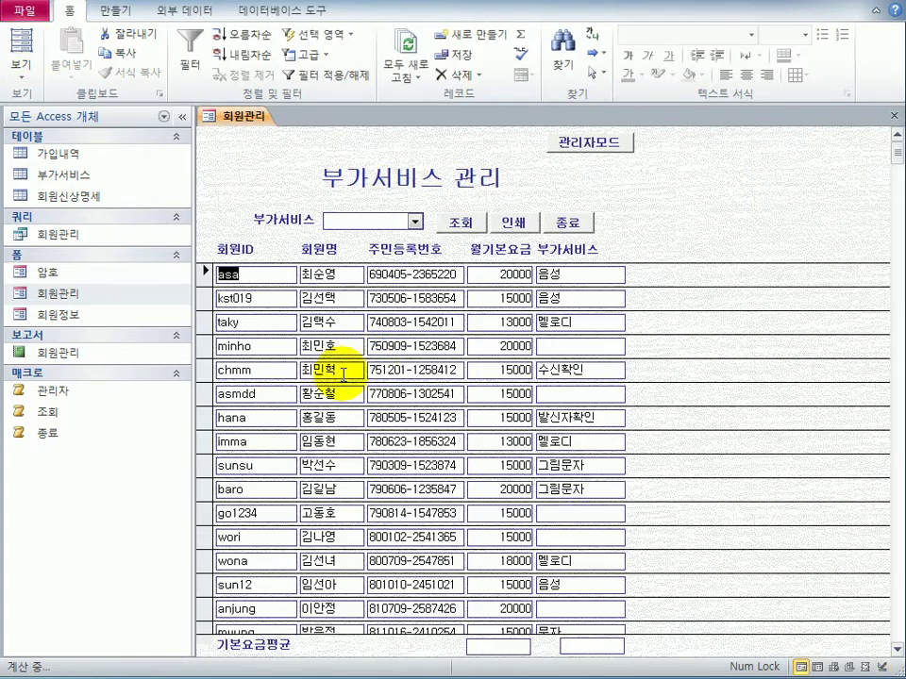
pyautogui.click(414, 222)
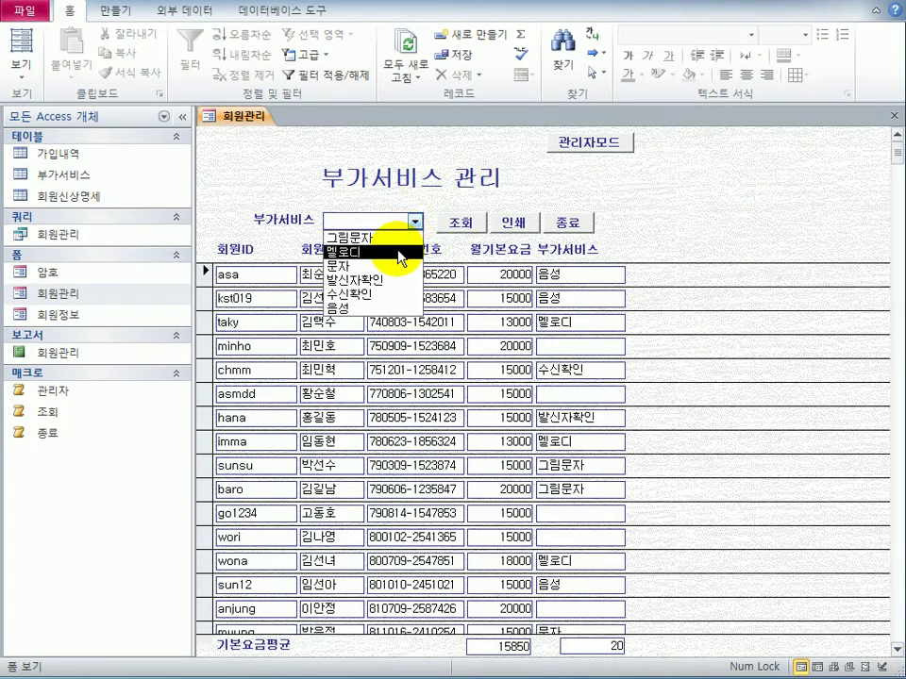
pyautogui.click(401, 253)
pyautogui.click(454, 225)
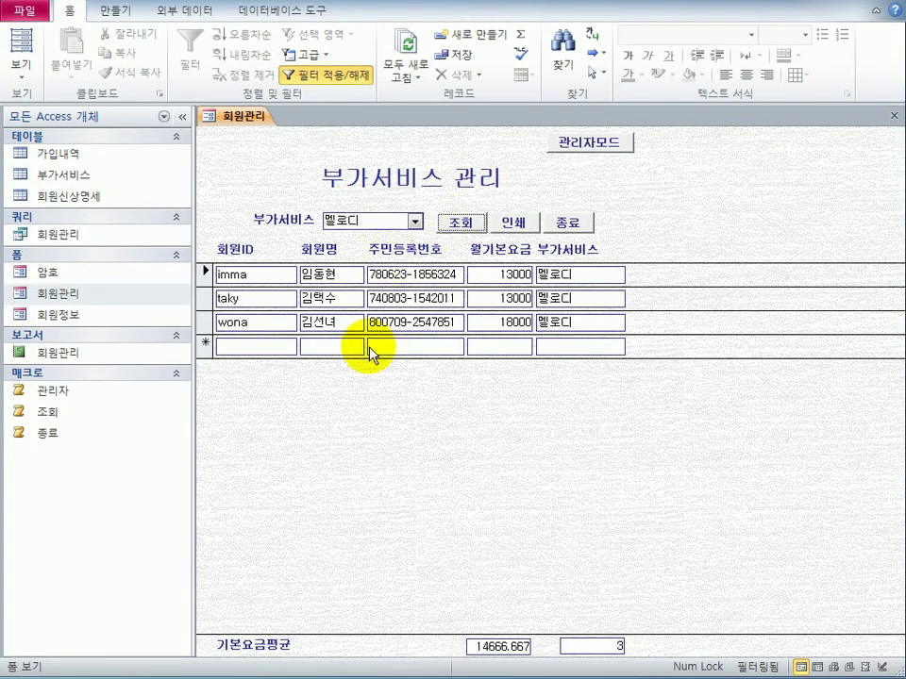
pyautogui.click(415, 222)
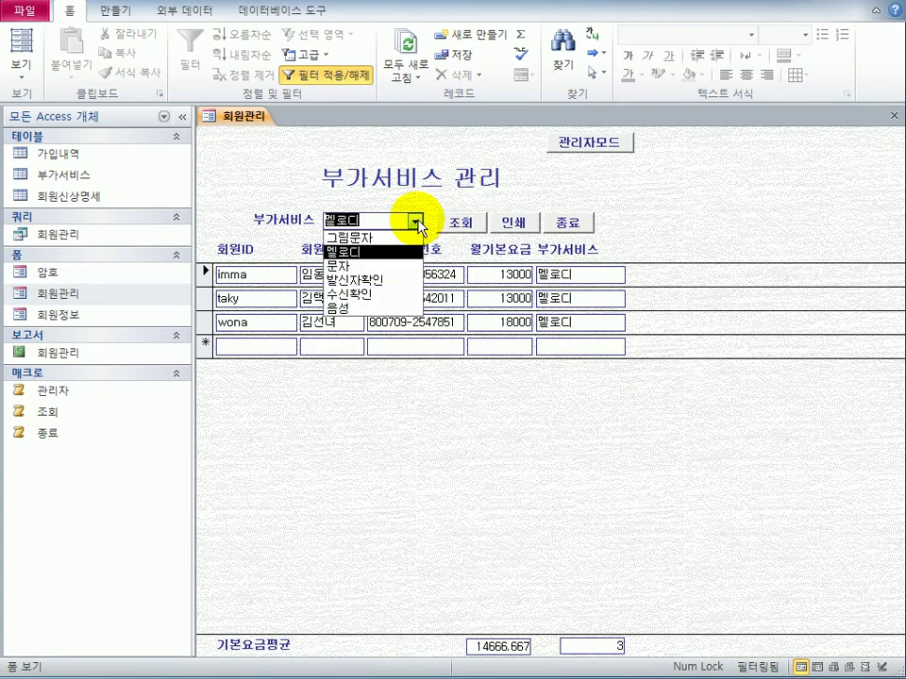
pyautogui.click(369, 266)
pyautogui.click(469, 226)
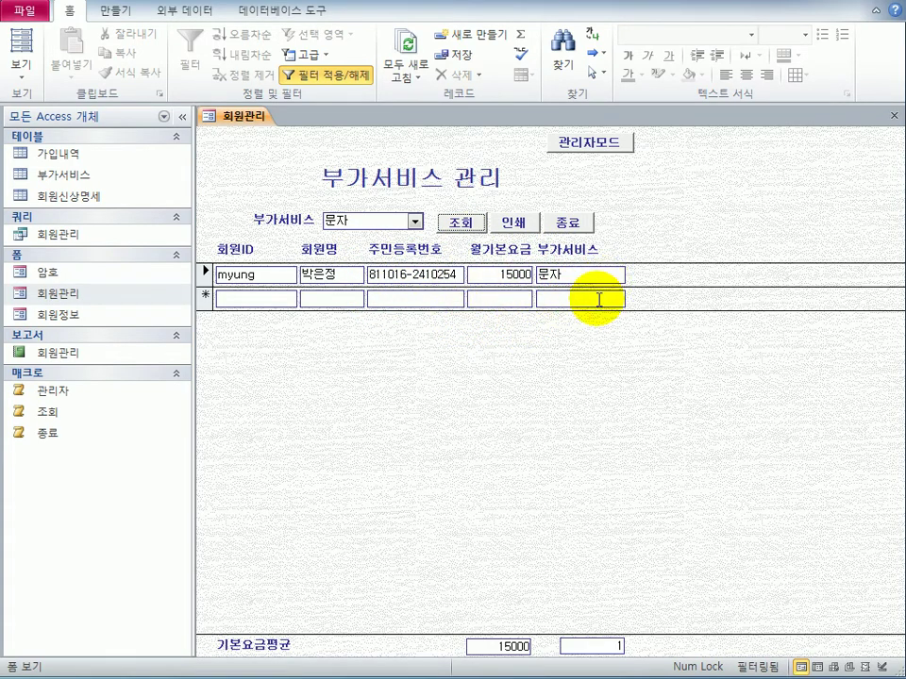
# Close the 회원관리 form and save its design changes.
pyautogui.click(893, 123)
pyautogui.moveTo(303, 405); pyautogui.dragTo(589, 349)
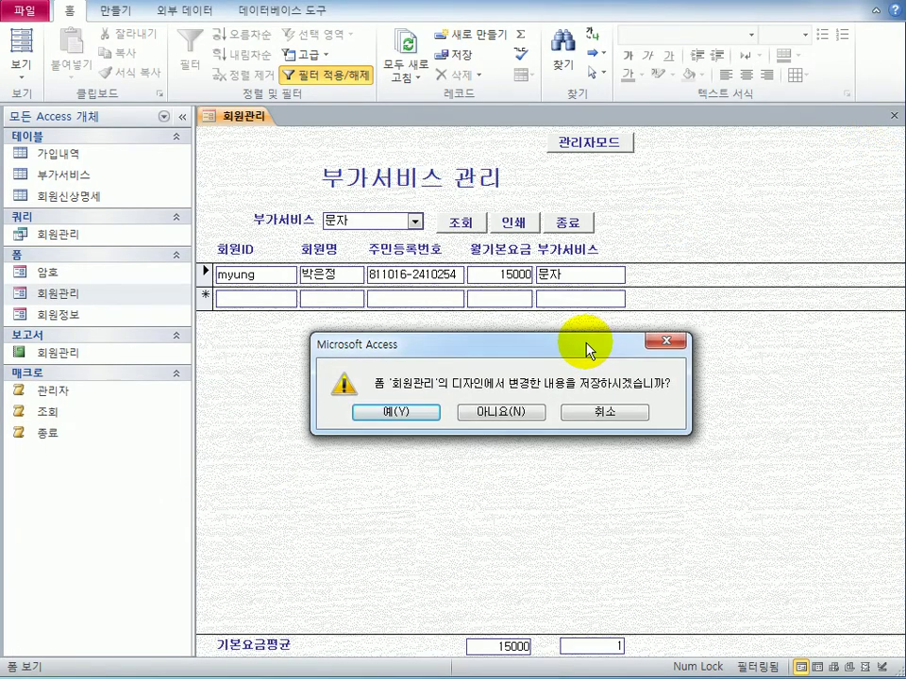
pyautogui.click(380, 415)
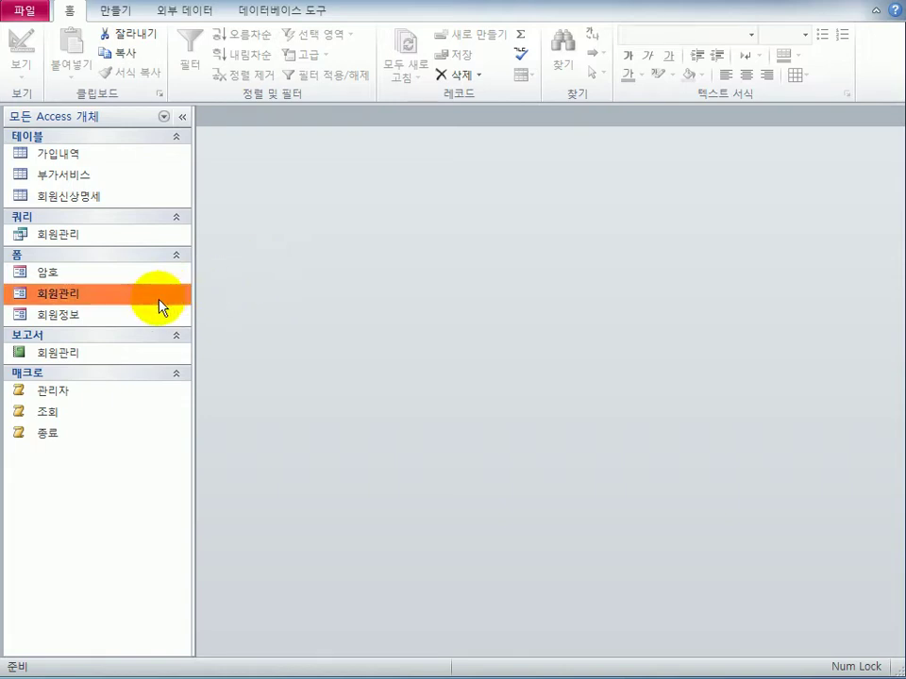
# Reopen the 회원관리 form in design view and select the 인쇄 button in the form header.
pyautogui.rightClick(60, 302)
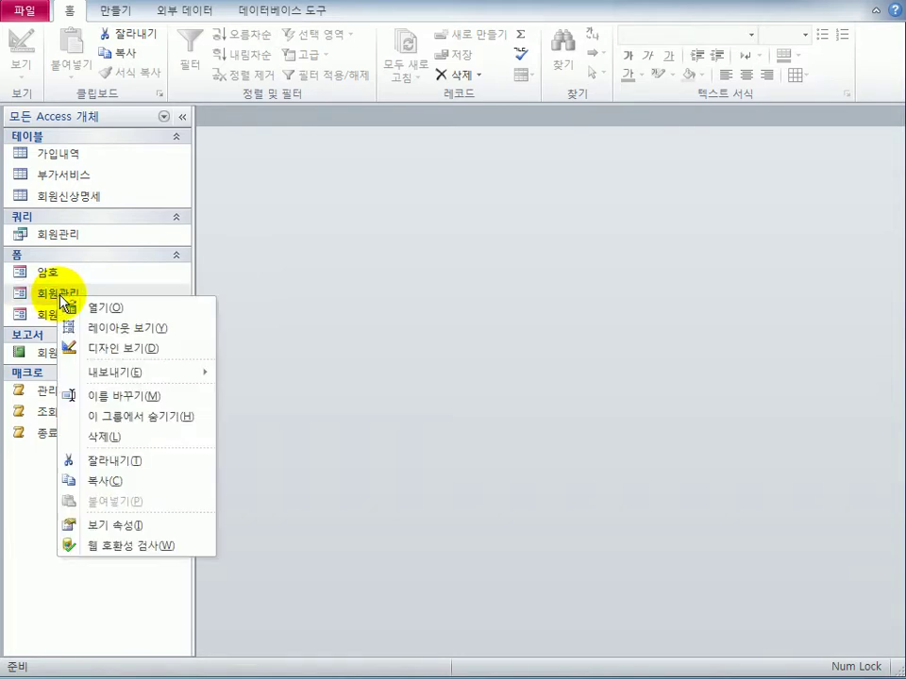
pyautogui.click(95, 351)
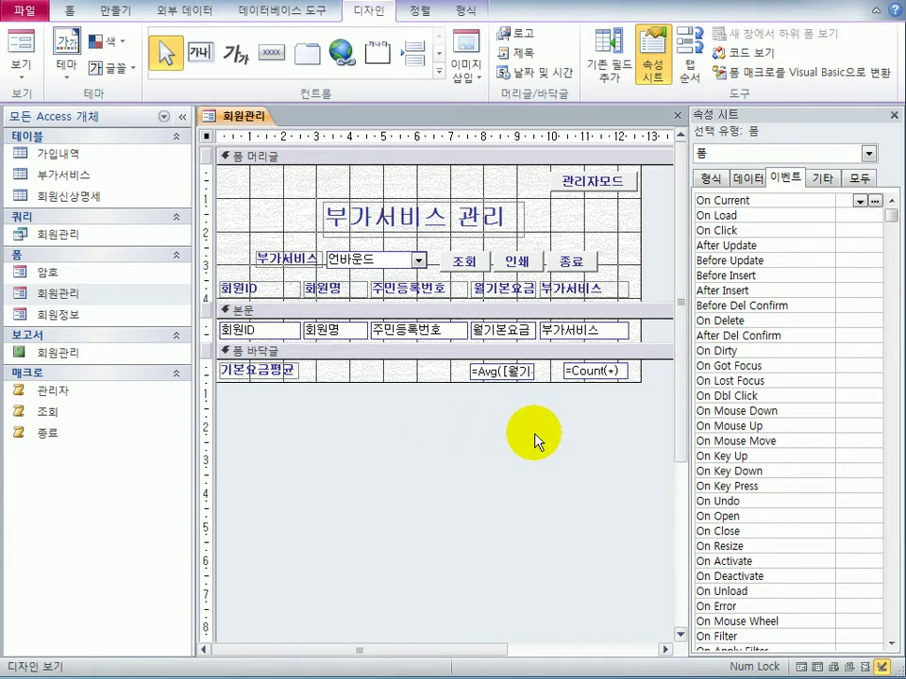
pyautogui.click(518, 271)
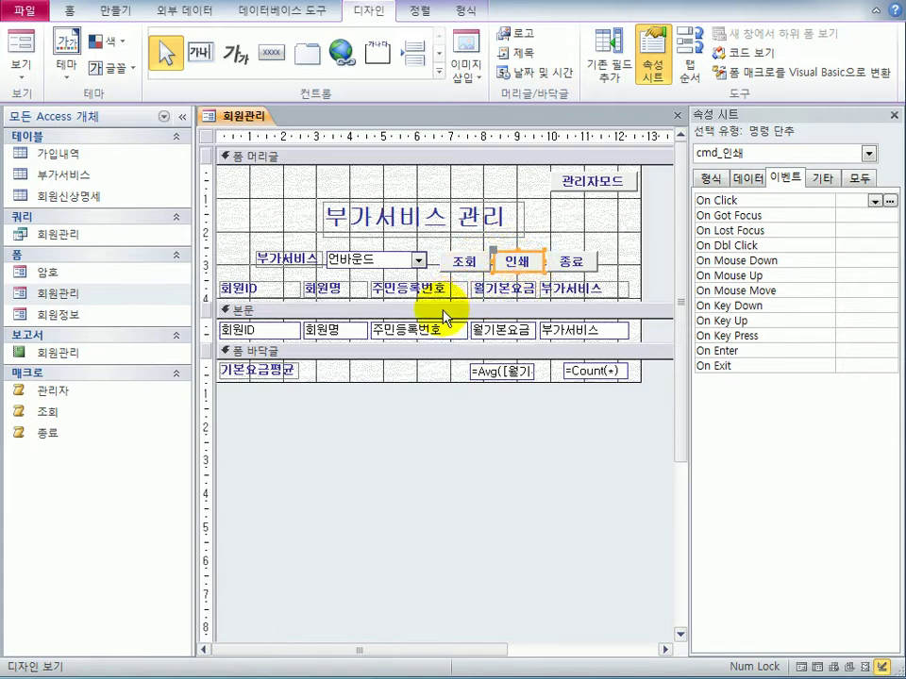
# Create a new blank macro for the 인쇄 button.
pyautogui.click(122, 15)
pyautogui.click(835, 52)
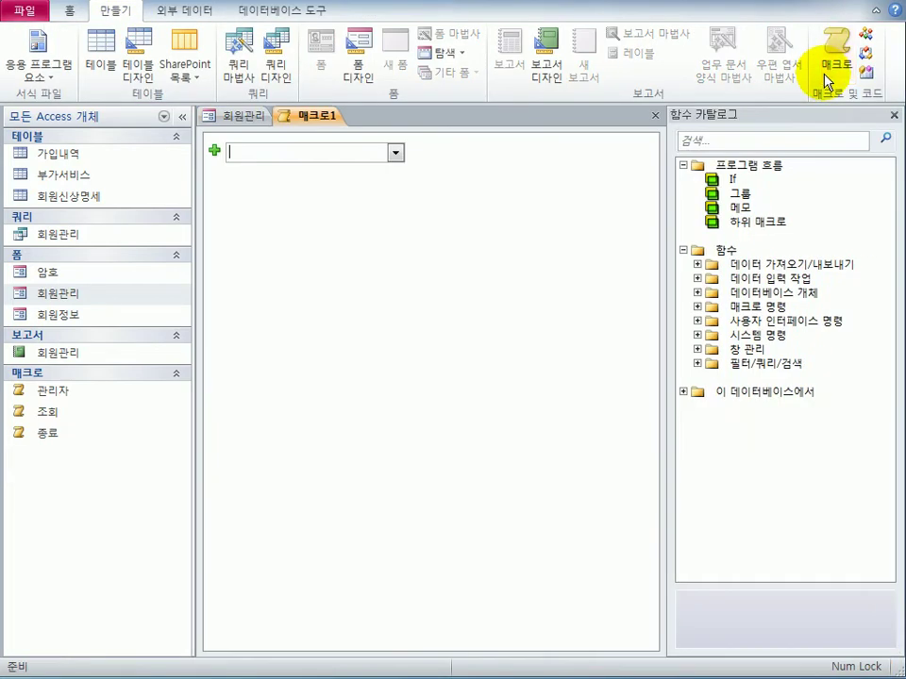